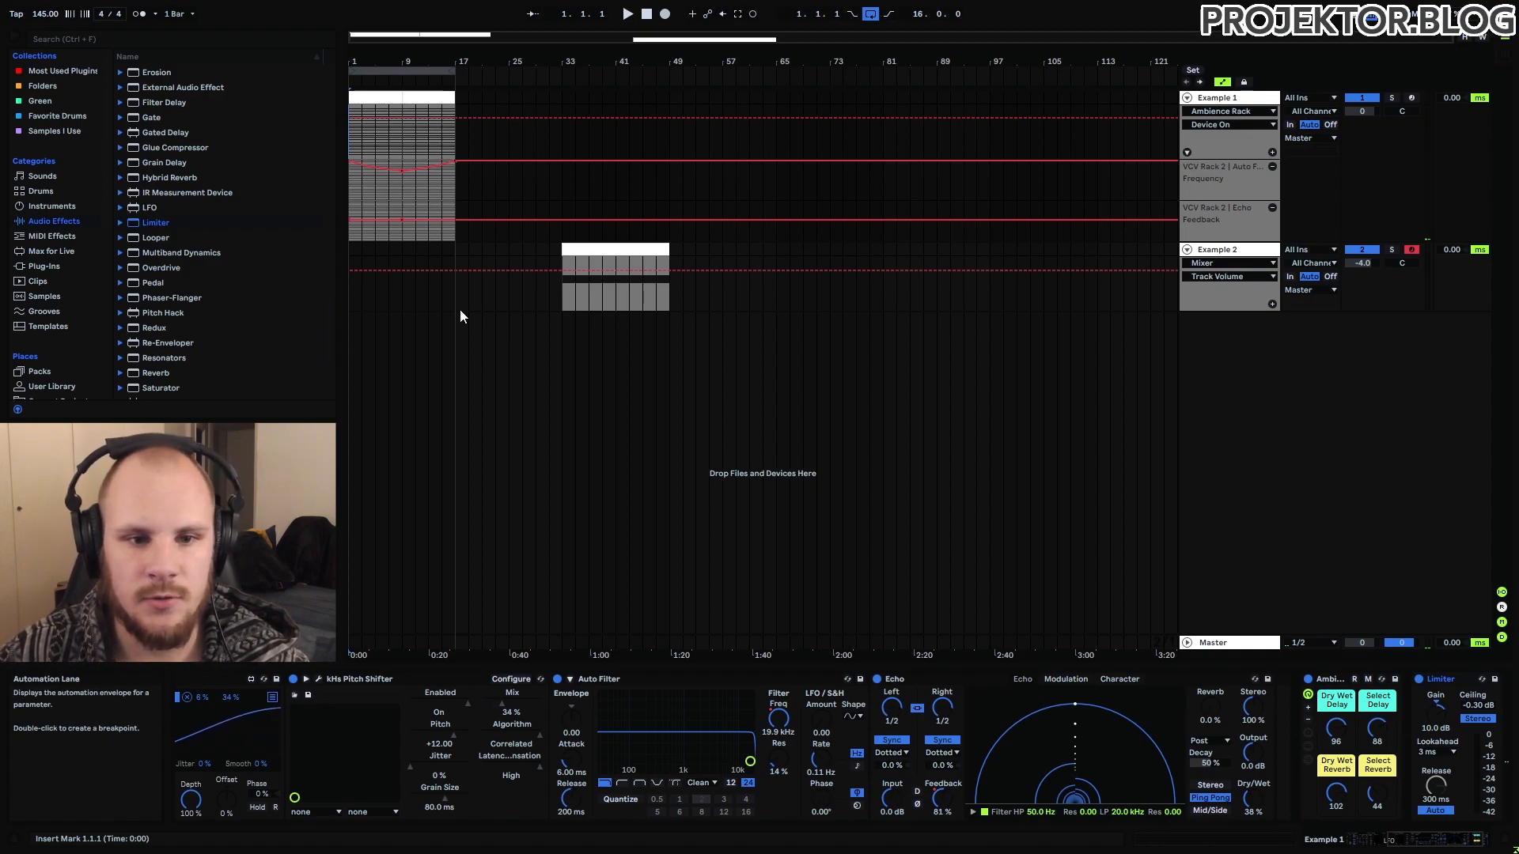
# - Select the 16-bar range of Example 1 from bar 1, and the 16-bar range of Example 2 from bar 33
pyautogui.moveTo(381, 164); pyautogui.dragTo(449, 127)
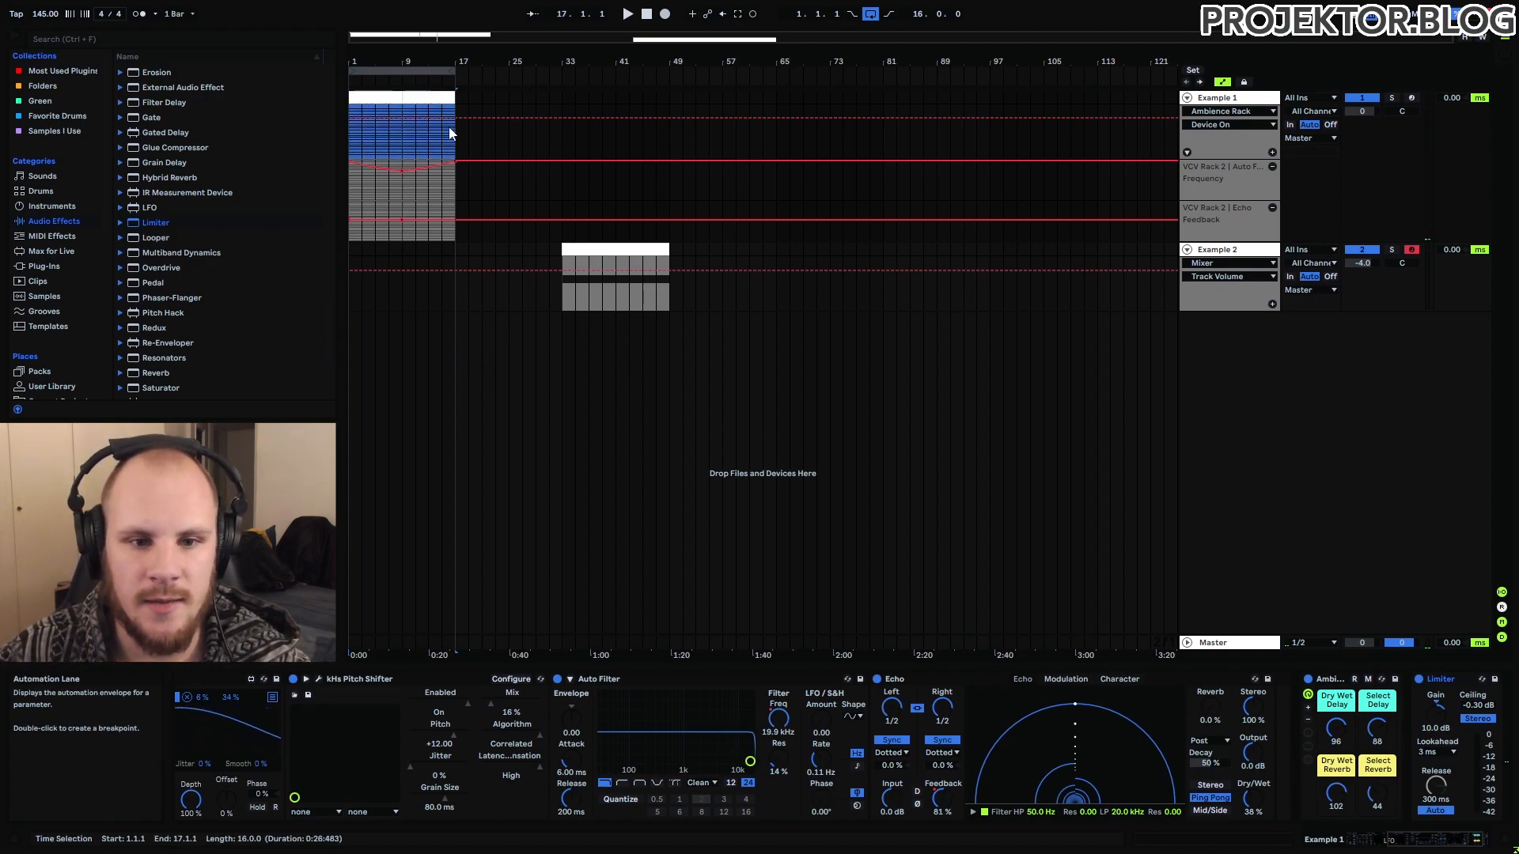
pyautogui.click(560, 297)
pyautogui.moveTo(560, 297); pyautogui.dragTo(661, 298)
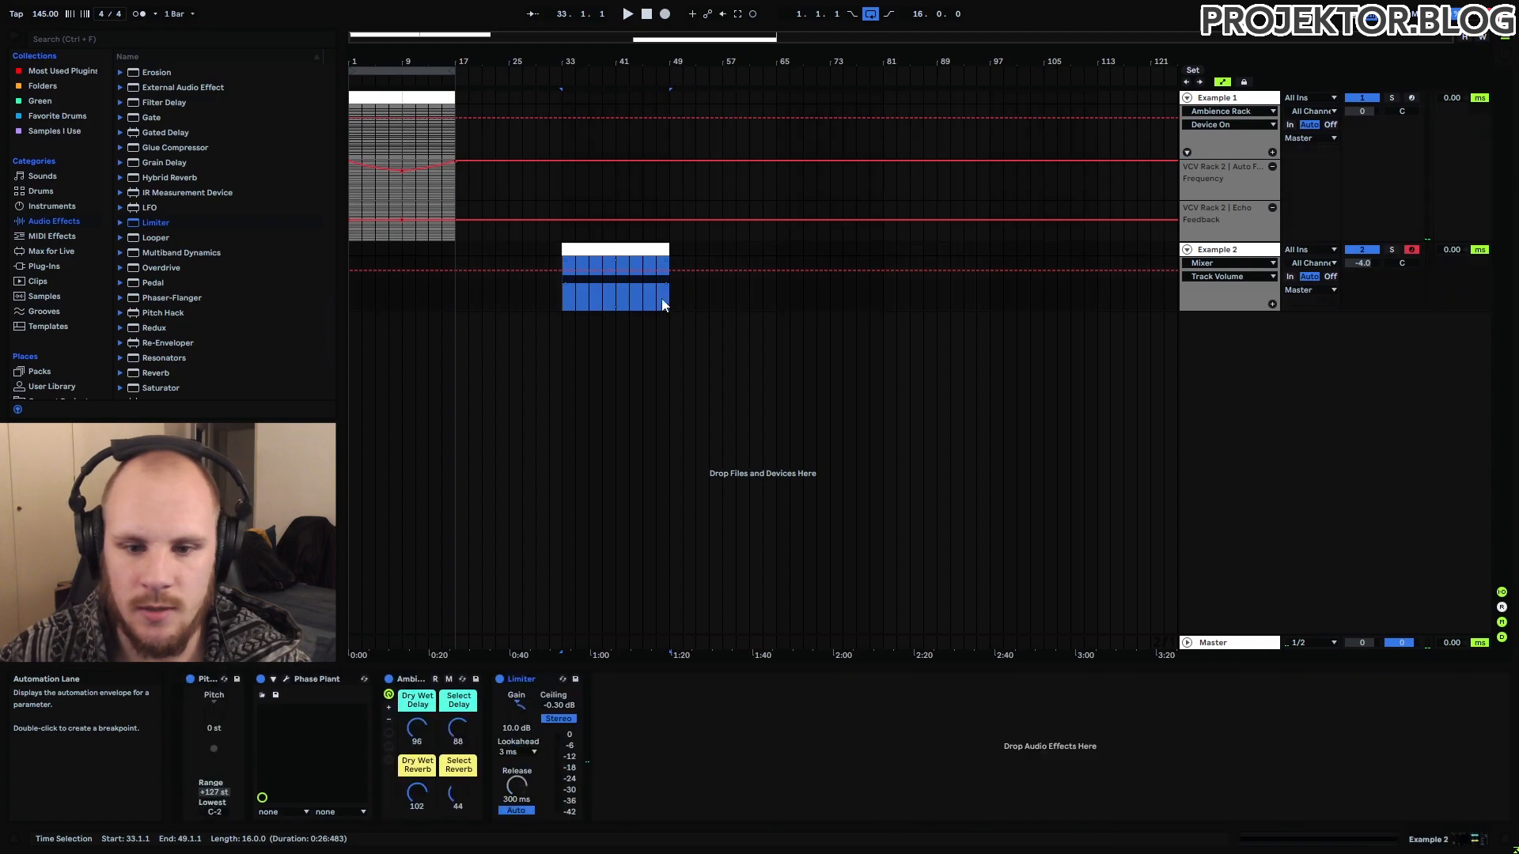
pyautogui.click(656, 298)
# - Play Example 1 from bar 1 and Example 2 from bar 33, and stop playback
pyautogui.click(351, 131)
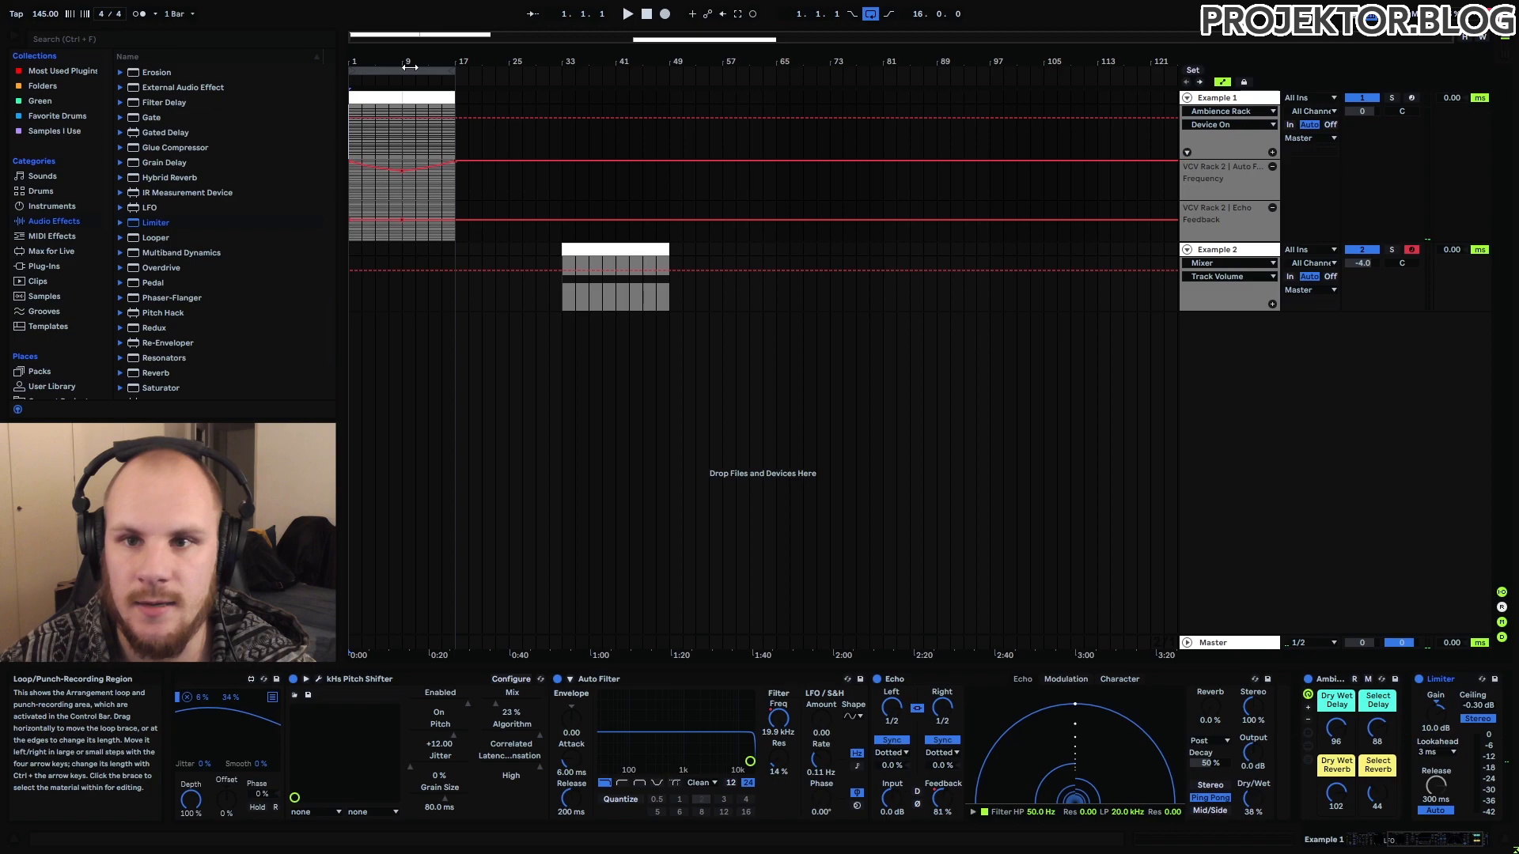
pyautogui.press('space')
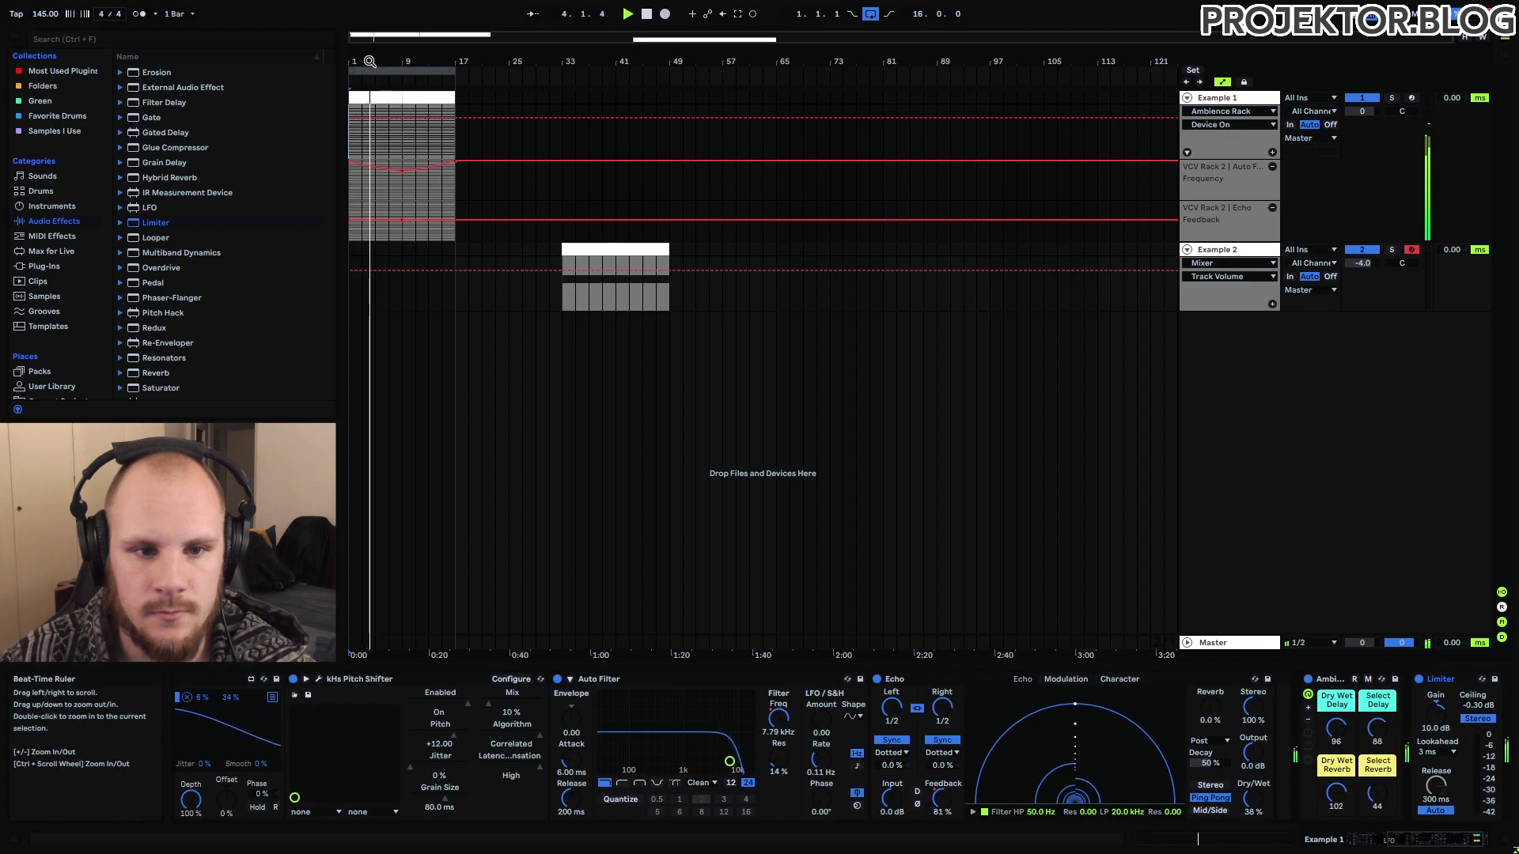
pyautogui.moveTo(375, 63); pyautogui.dragTo(386, 101)
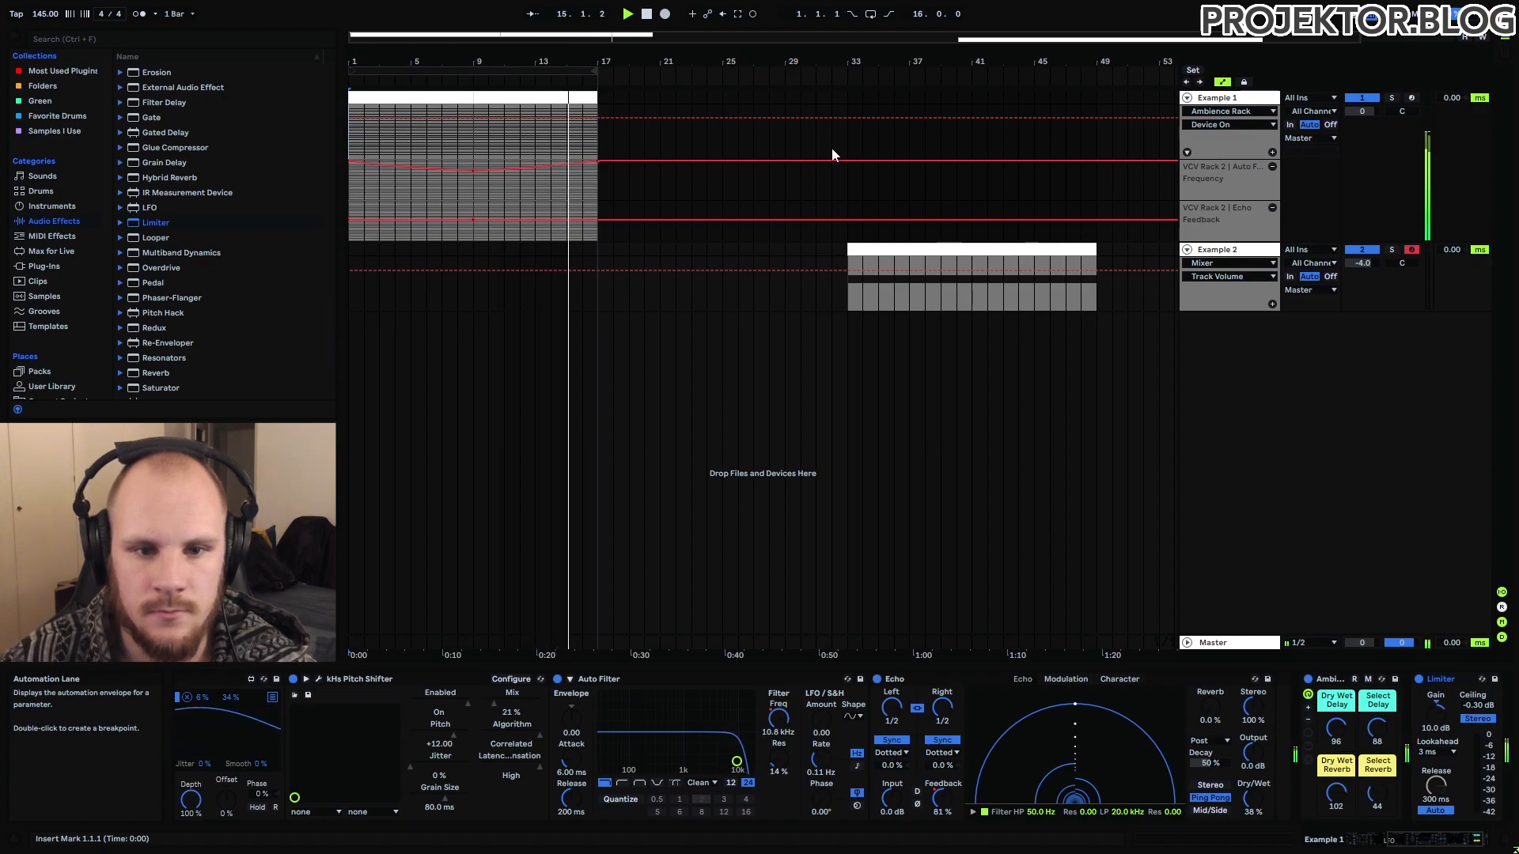
pyautogui.click(845, 82)
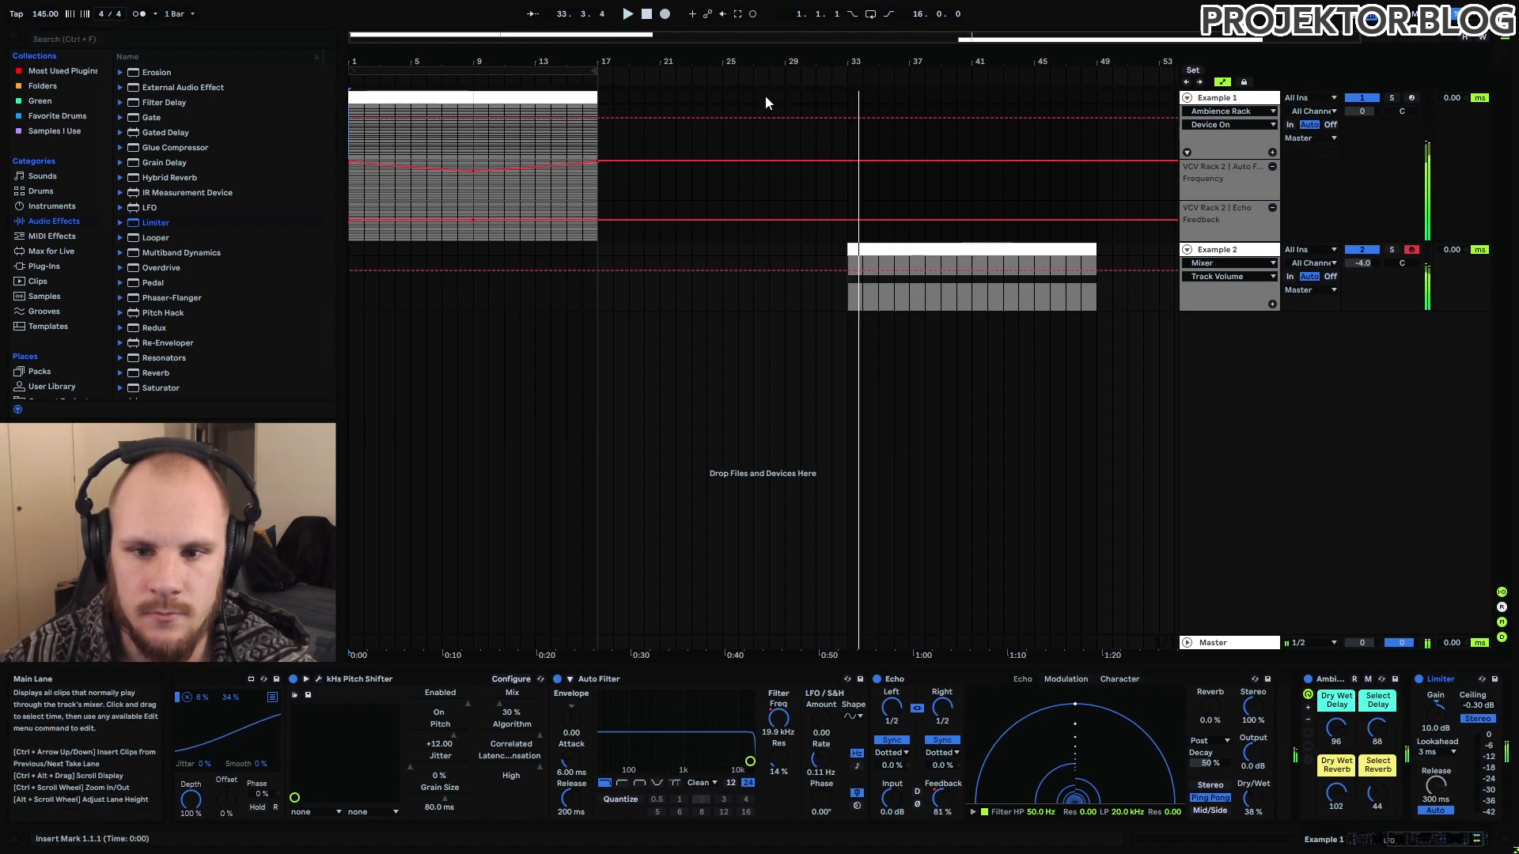
pyautogui.click(1219, 98)
pyautogui.click(876, 680)
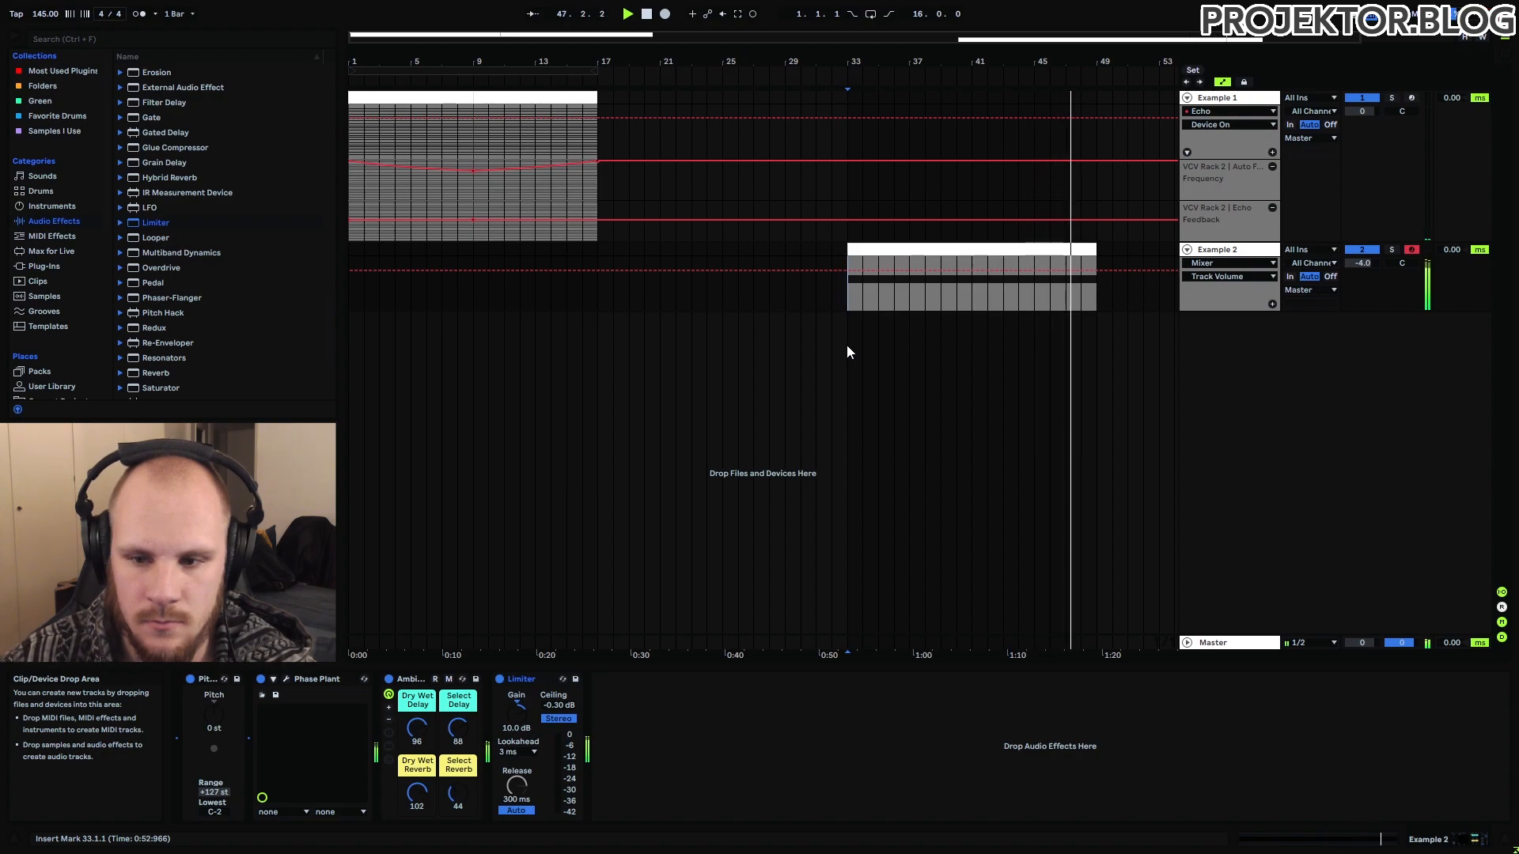
pyautogui.press('space')
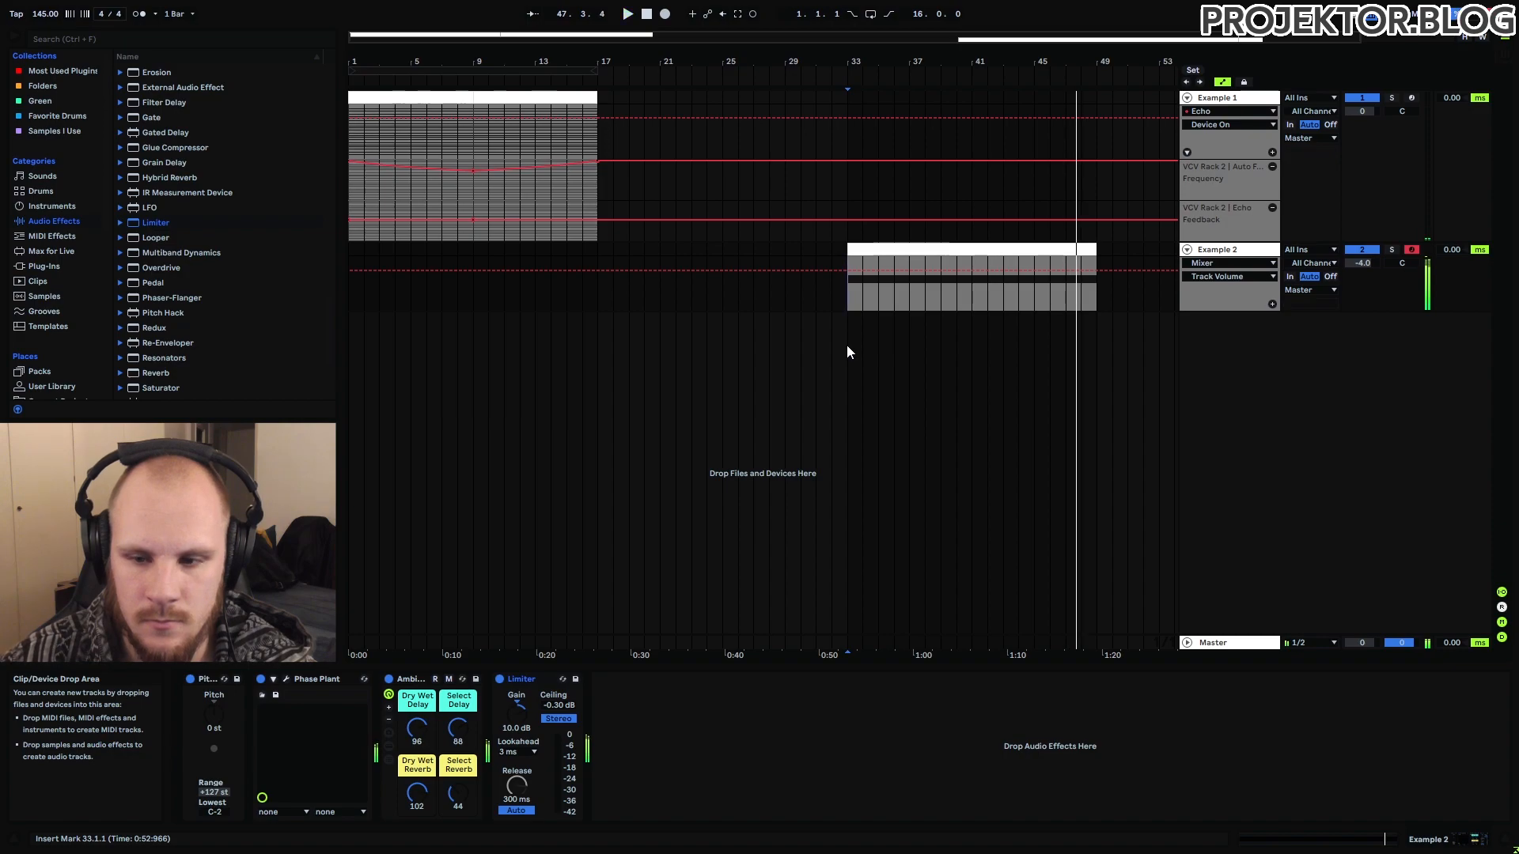
# - Inspect the Limiter and Ambience Rack on Example 2, and select the track's range from bar 33 to bar 49
pyautogui.click(500, 680)
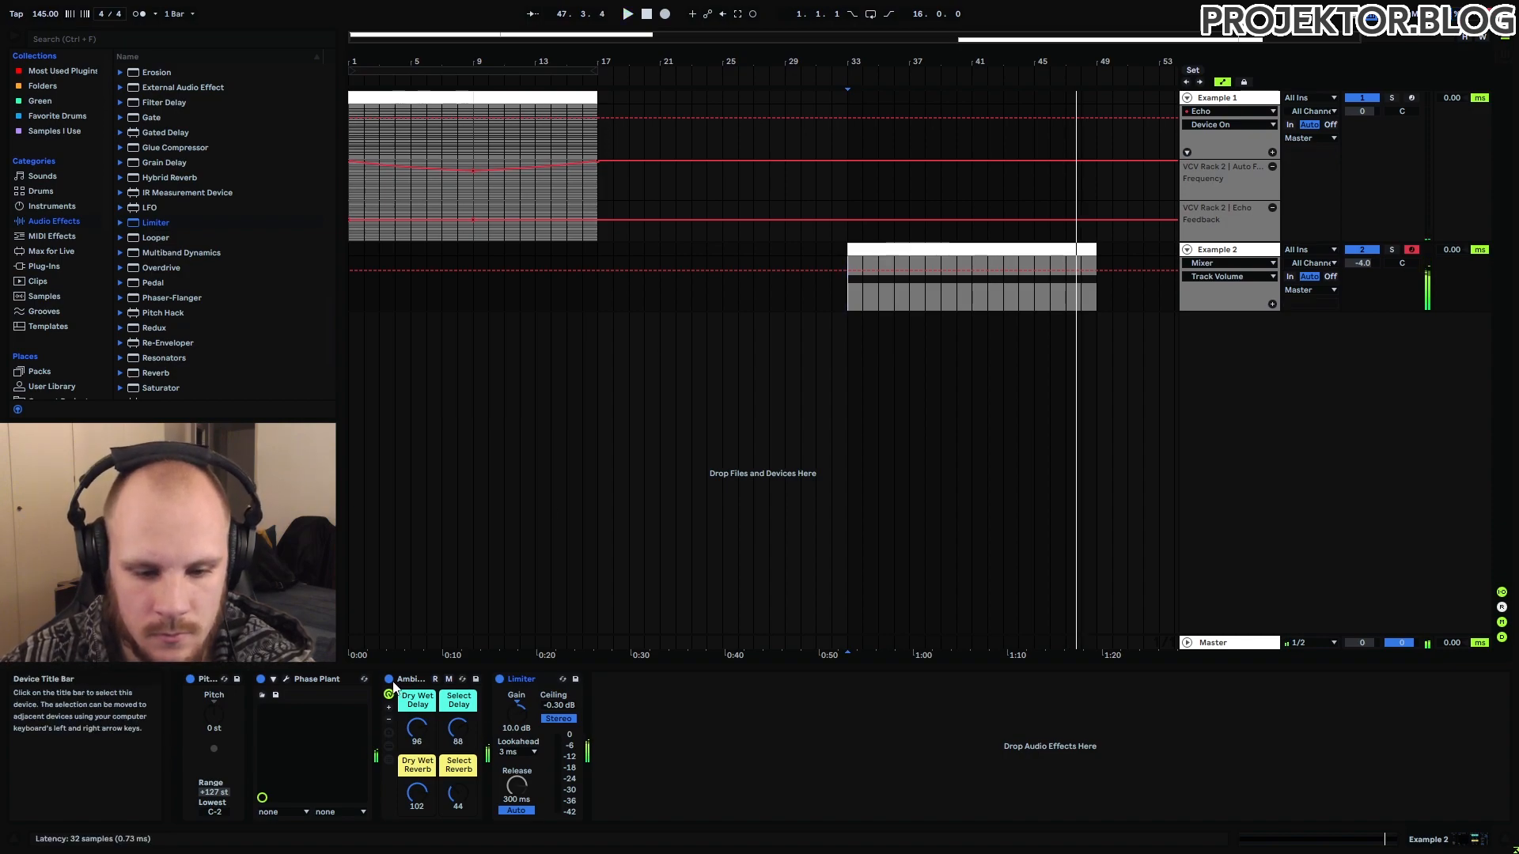
pyautogui.click(390, 680)
pyautogui.click(350, 139)
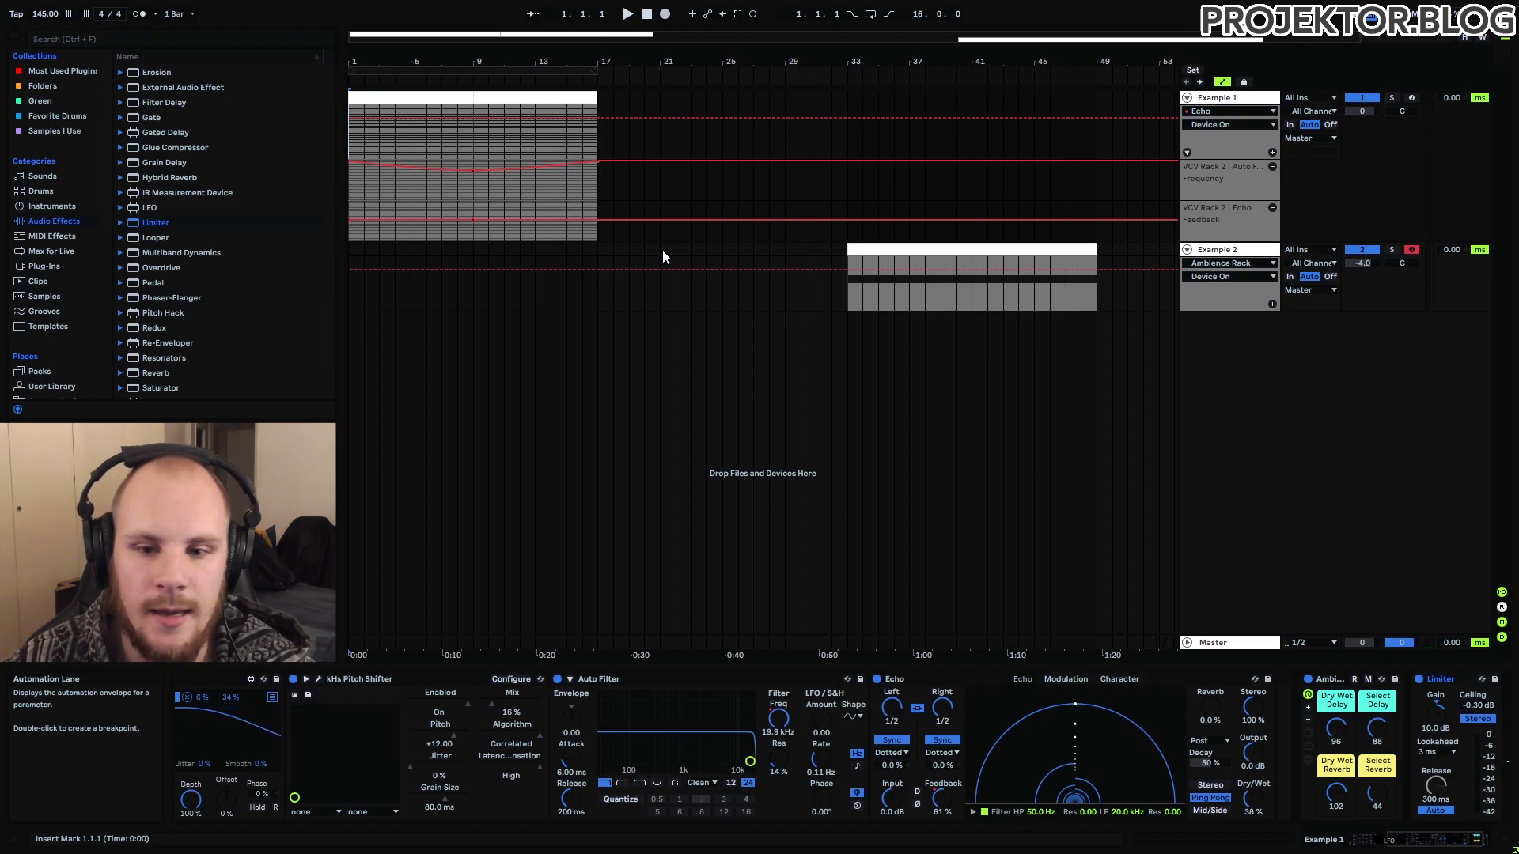
pyautogui.moveTo(865, 295); pyautogui.dragTo(1100, 308)
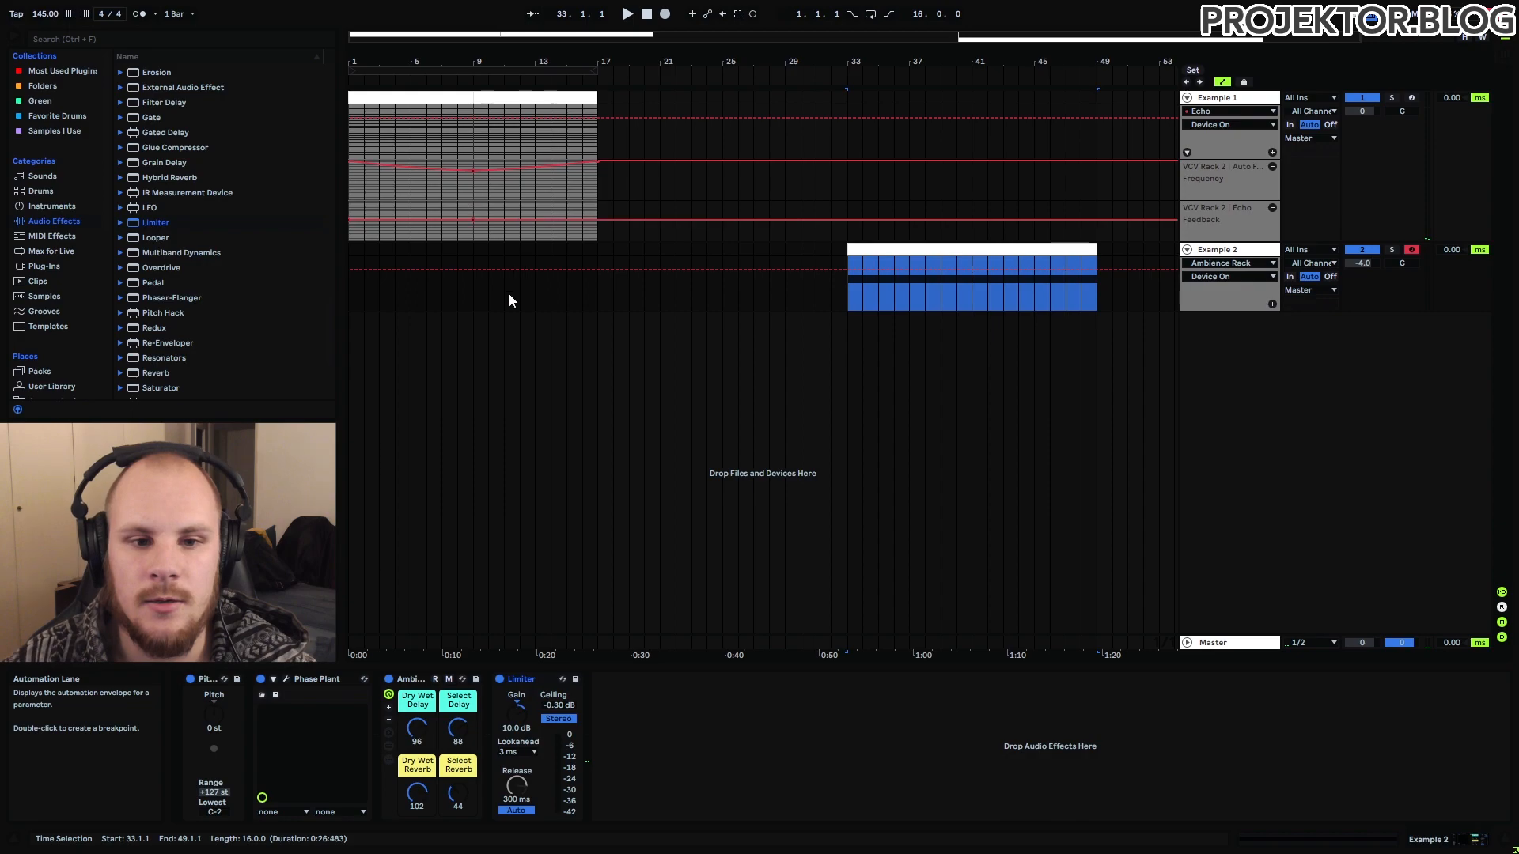
# - Show the beginning of Example 1's device chain, and open its first MIDI clip to examine the notes across the full pitch range
pyautogui.click(1236, 97)
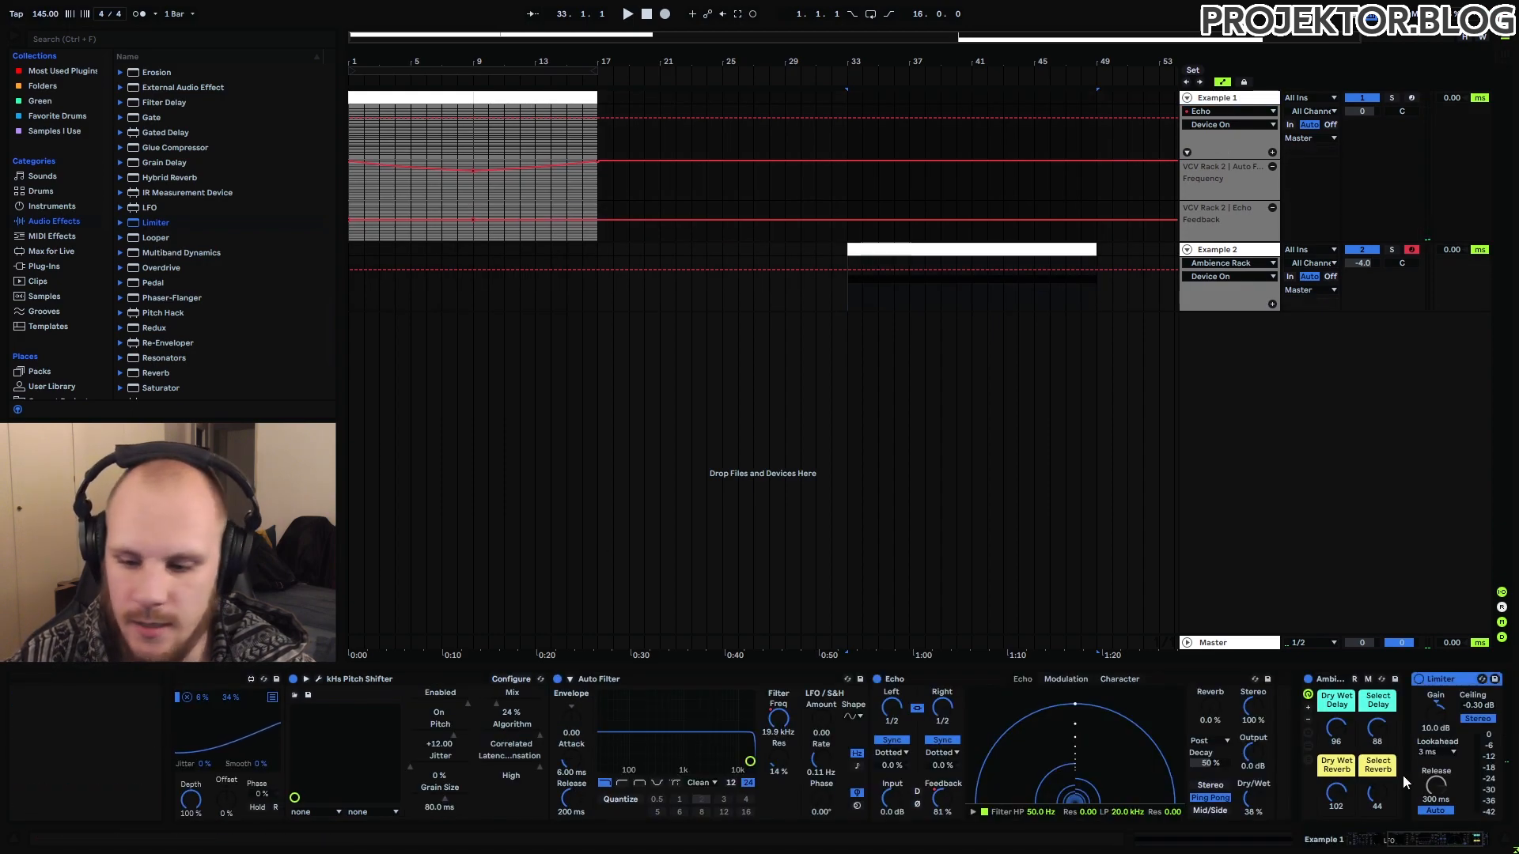
pyautogui.moveTo(1431, 840); pyautogui.dragTo(1347, 841)
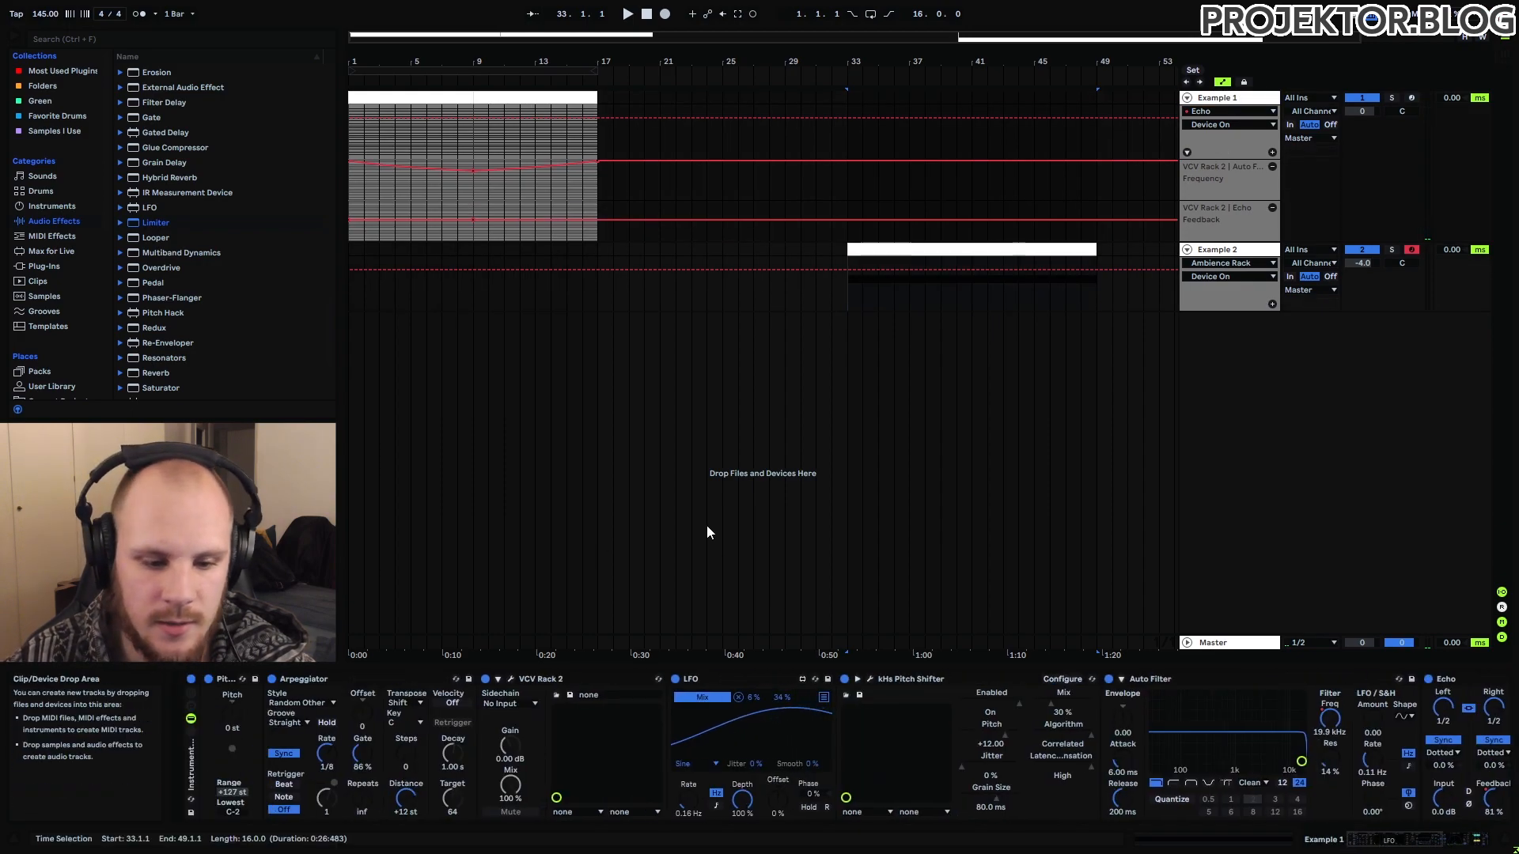
pyautogui.doubleClick(405, 97)
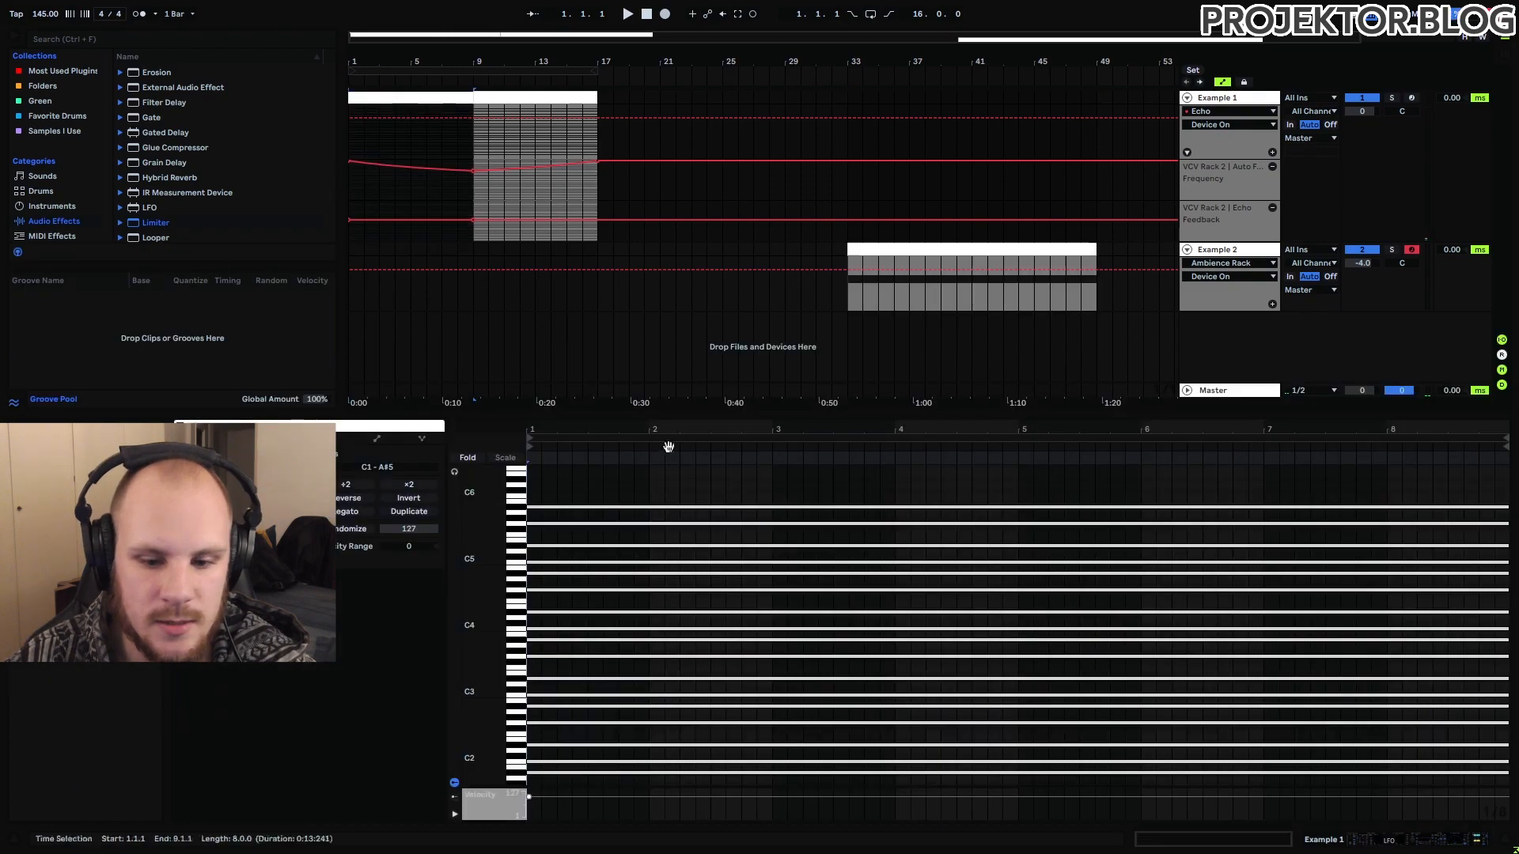
pyautogui.click(571, 502)
pyautogui.scroll(-2, 554, 554)
pyautogui.scroll(-3, 554, 577)
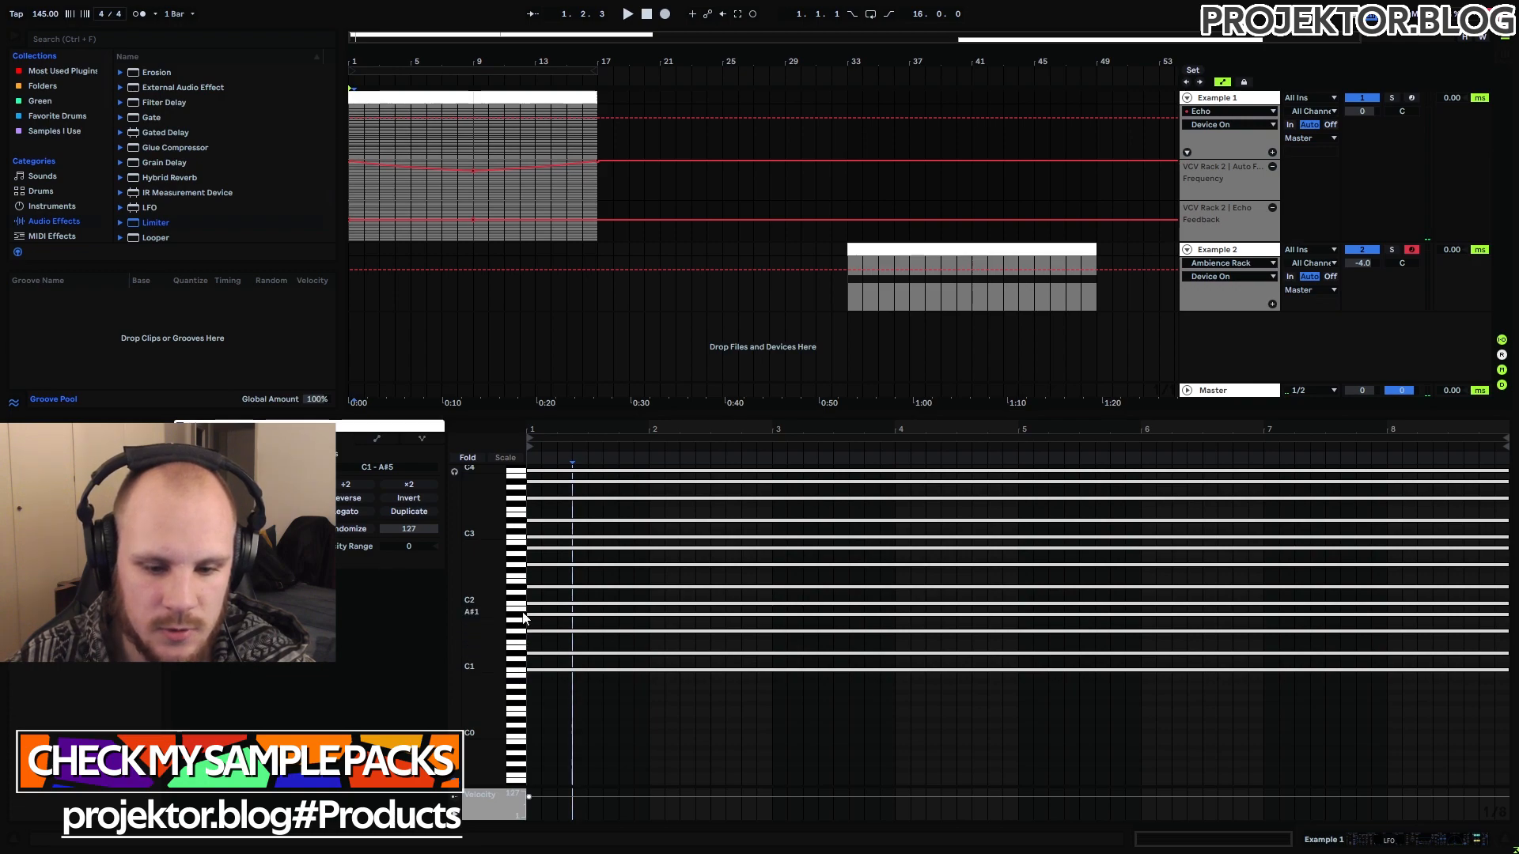
pyautogui.scroll(3, 525, 609)
pyautogui.scroll(-2, 525, 578)
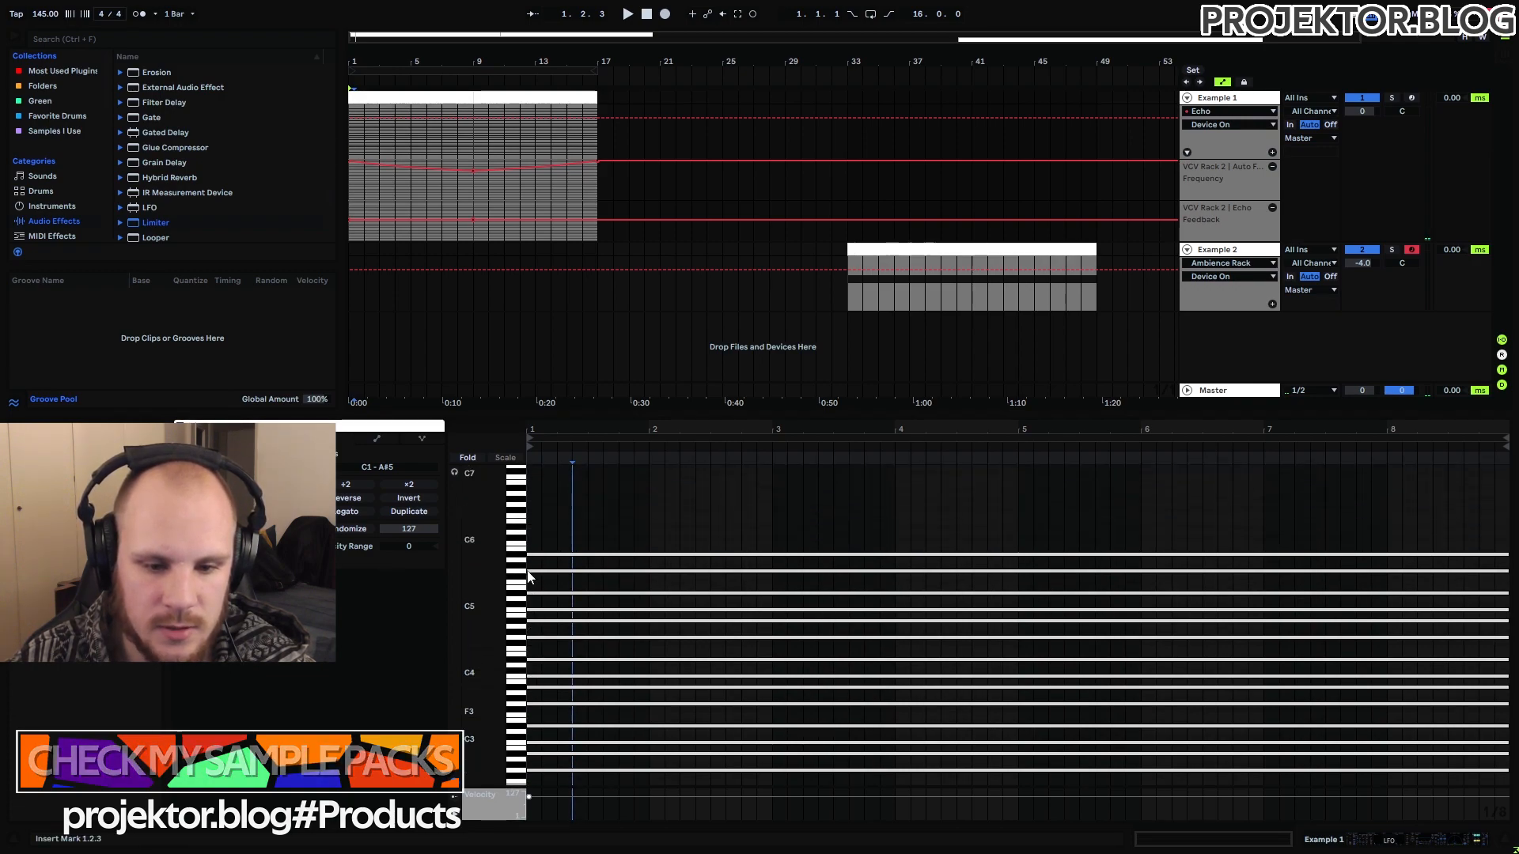
pyautogui.scroll(-1, 625, 697)
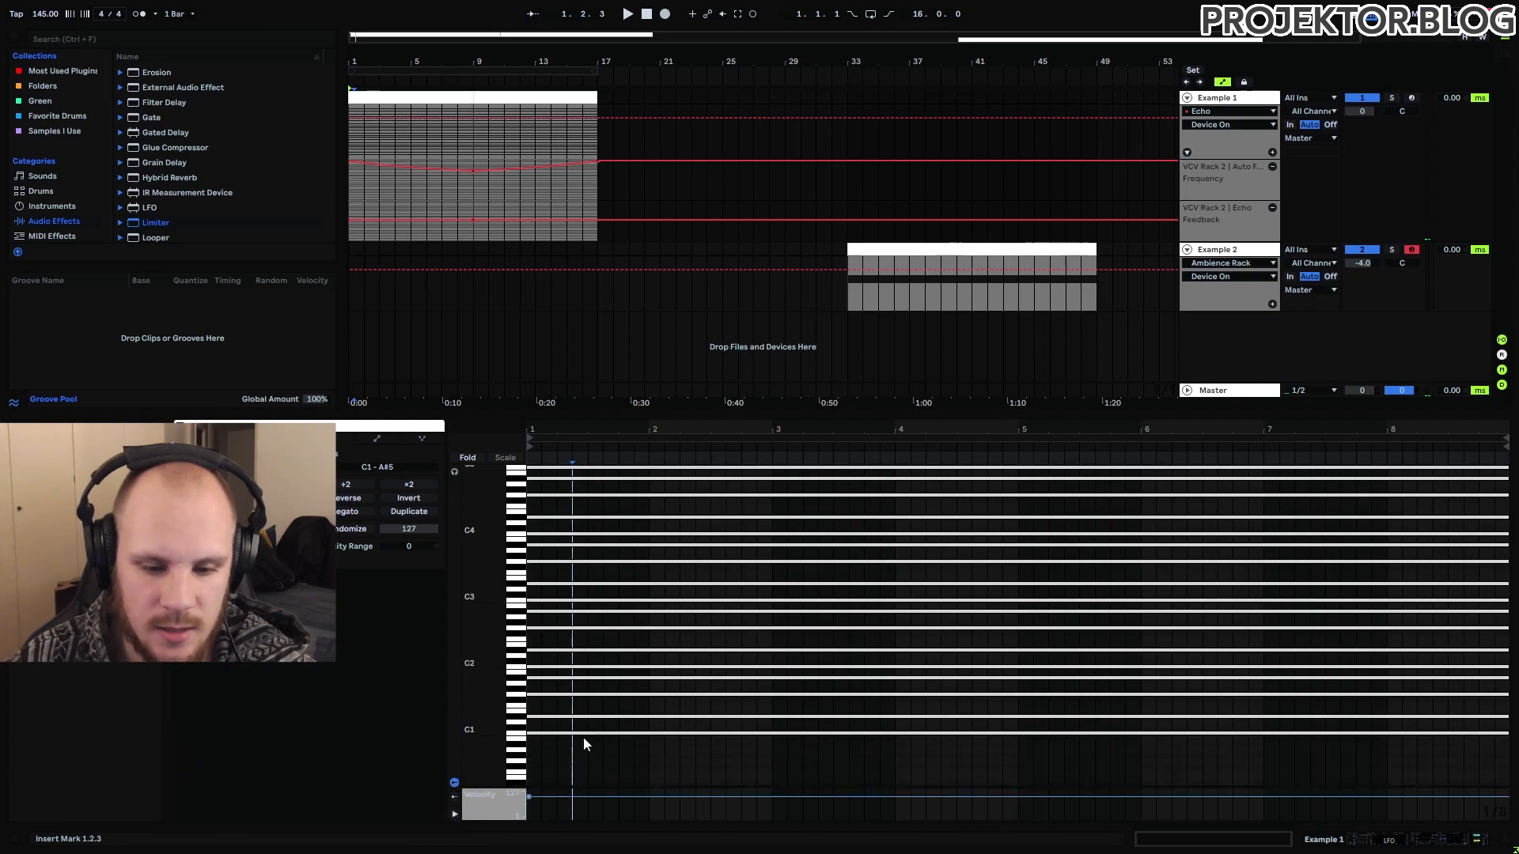
# - Select the lowest notes of the Example 1 clip, from C1 to C2
pyautogui.moveTo(582, 737); pyautogui.dragTo(565, 670)
pyautogui.scroll(3, 565, 670)
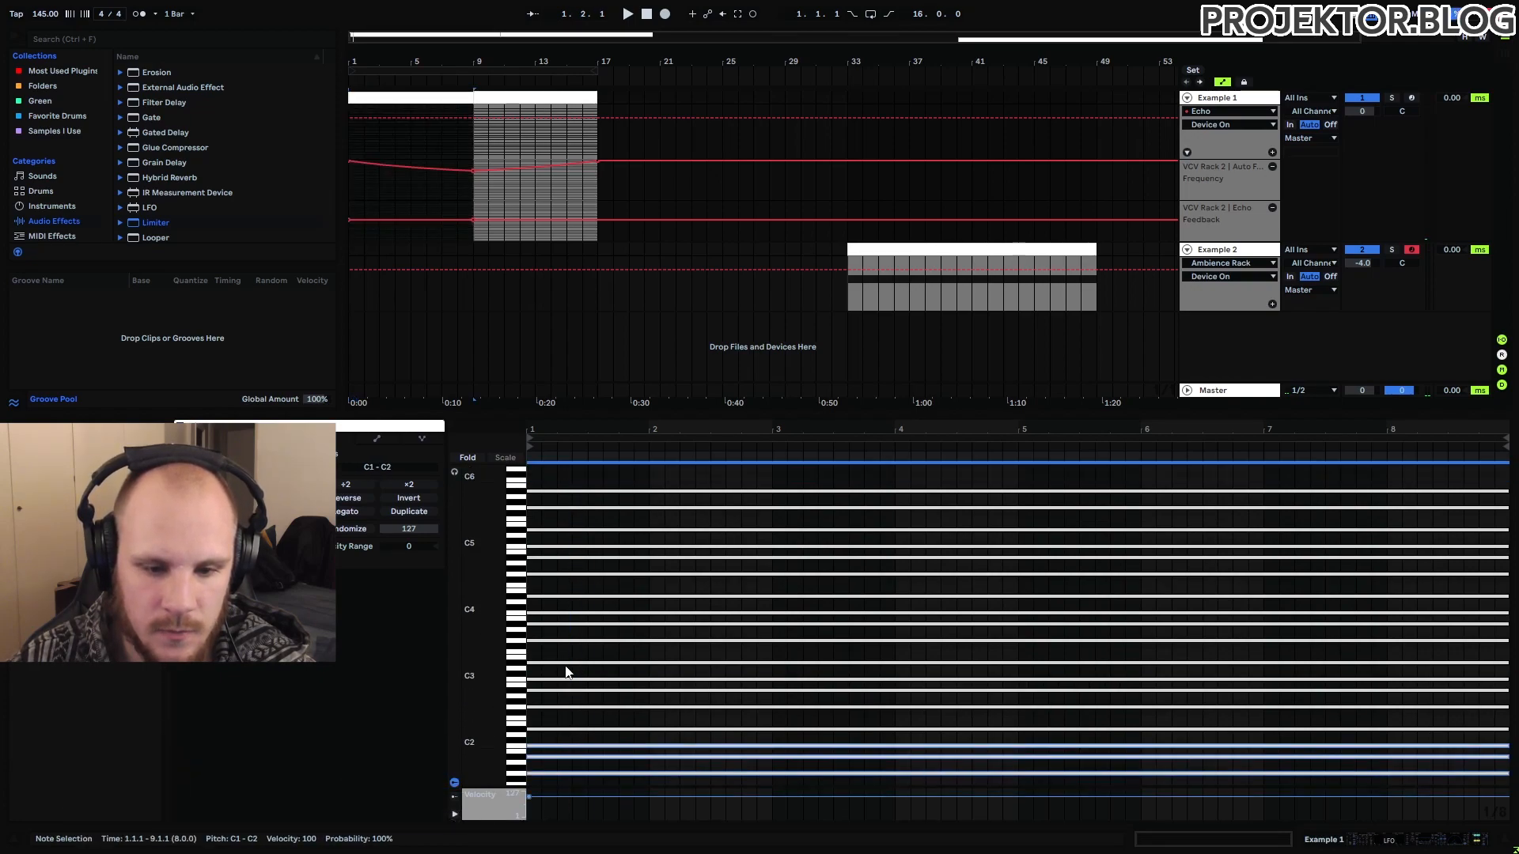
pyautogui.scroll(-4, 561, 605)
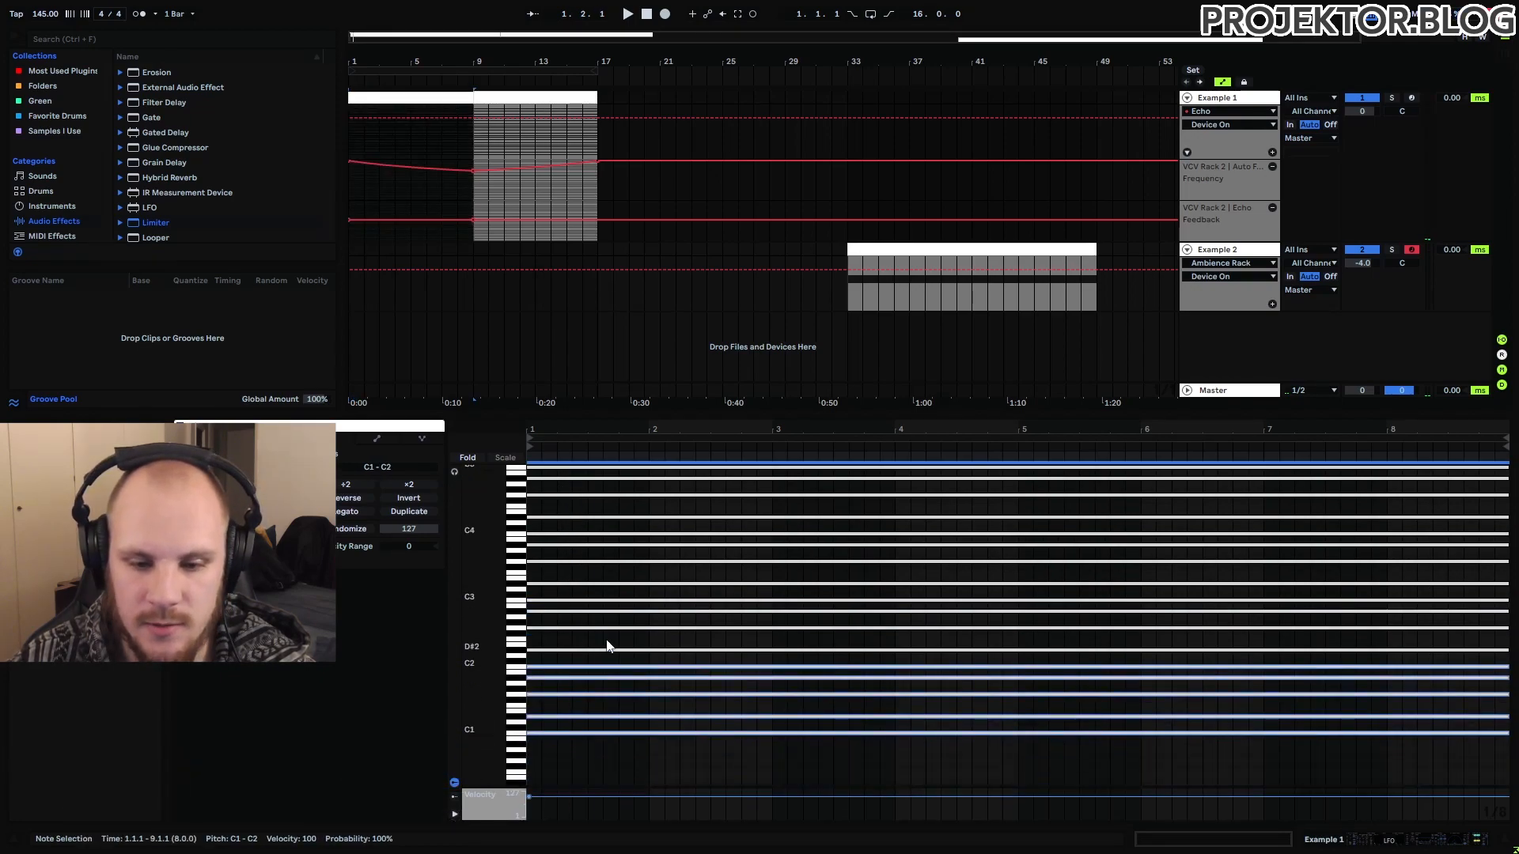
pyautogui.scroll(2, 620, 544)
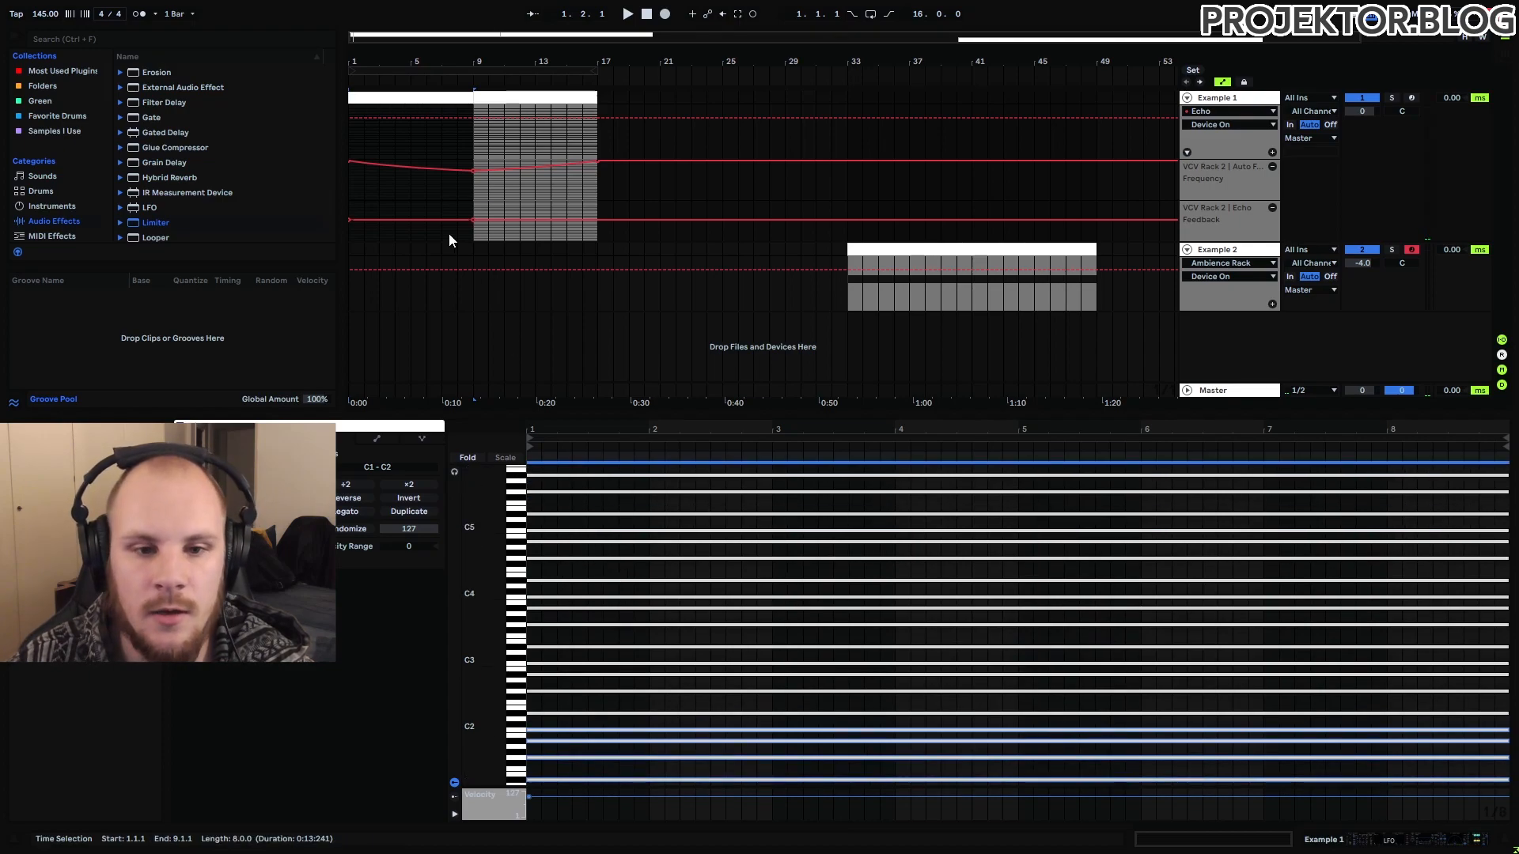
# - Return to Example 1's device chain and show the Arpeggiator's Synced Rate parameter
pyautogui.click(356, 144)
pyautogui.click(1223, 106)
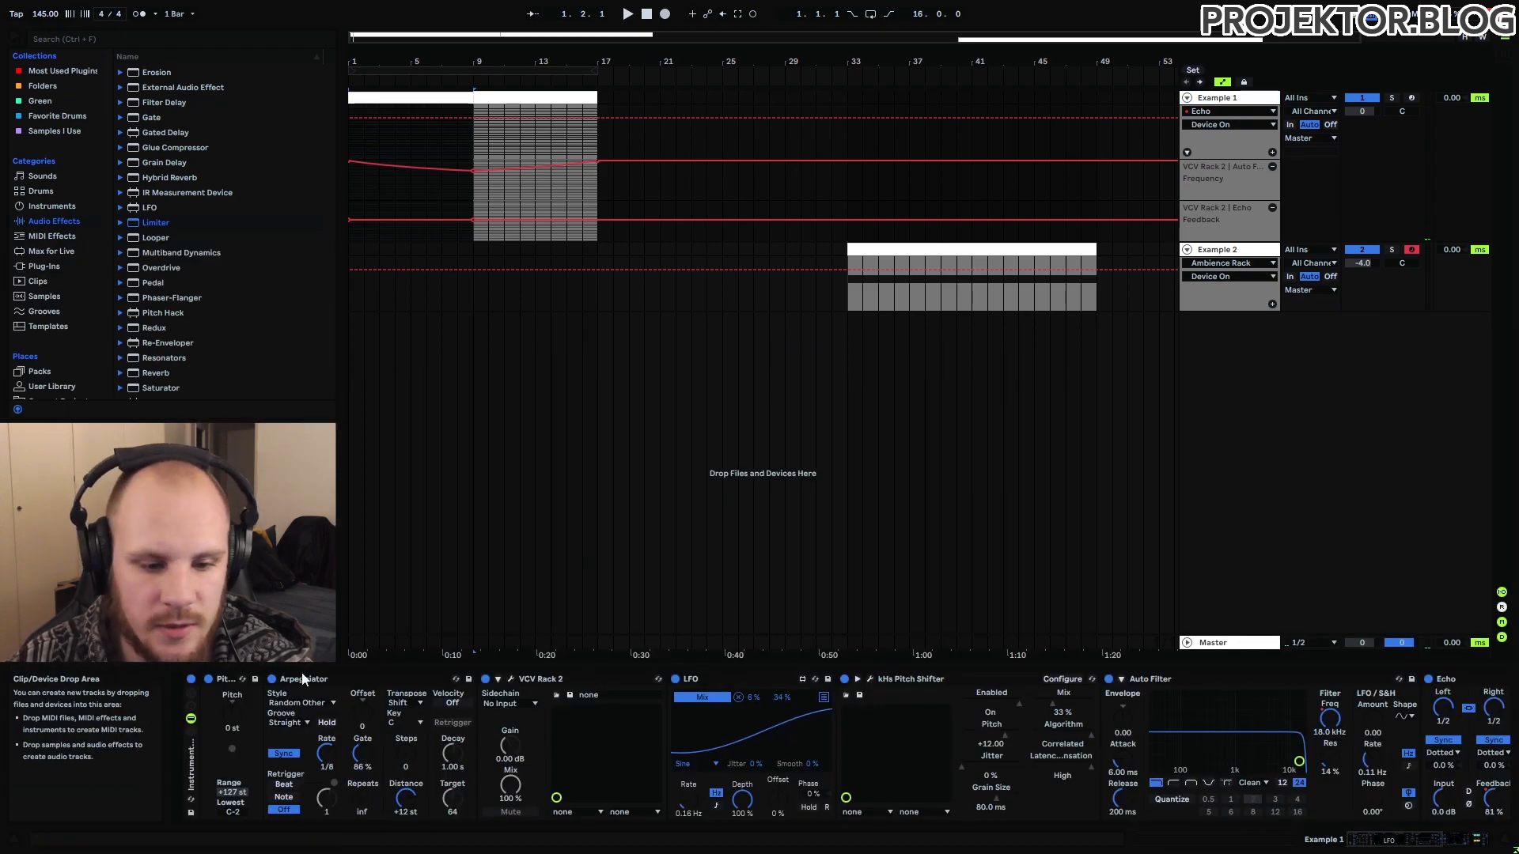
pyautogui.click(326, 756)
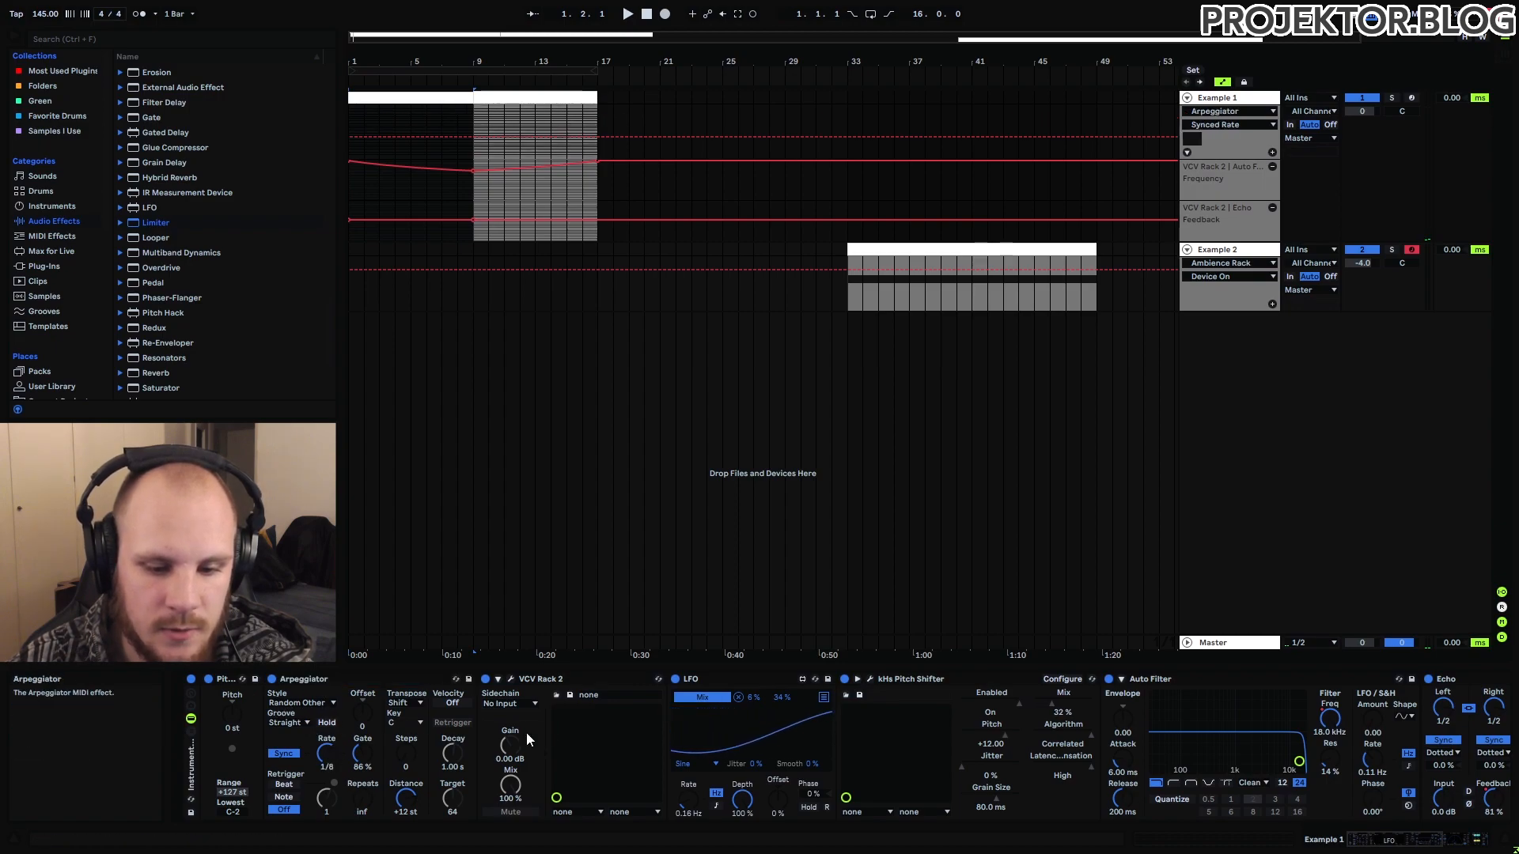
# - Open the VCV Rack 2 plug-in window on Example 1, examine the patch's modules and cables, and close the window
pyautogui.click(544, 681)
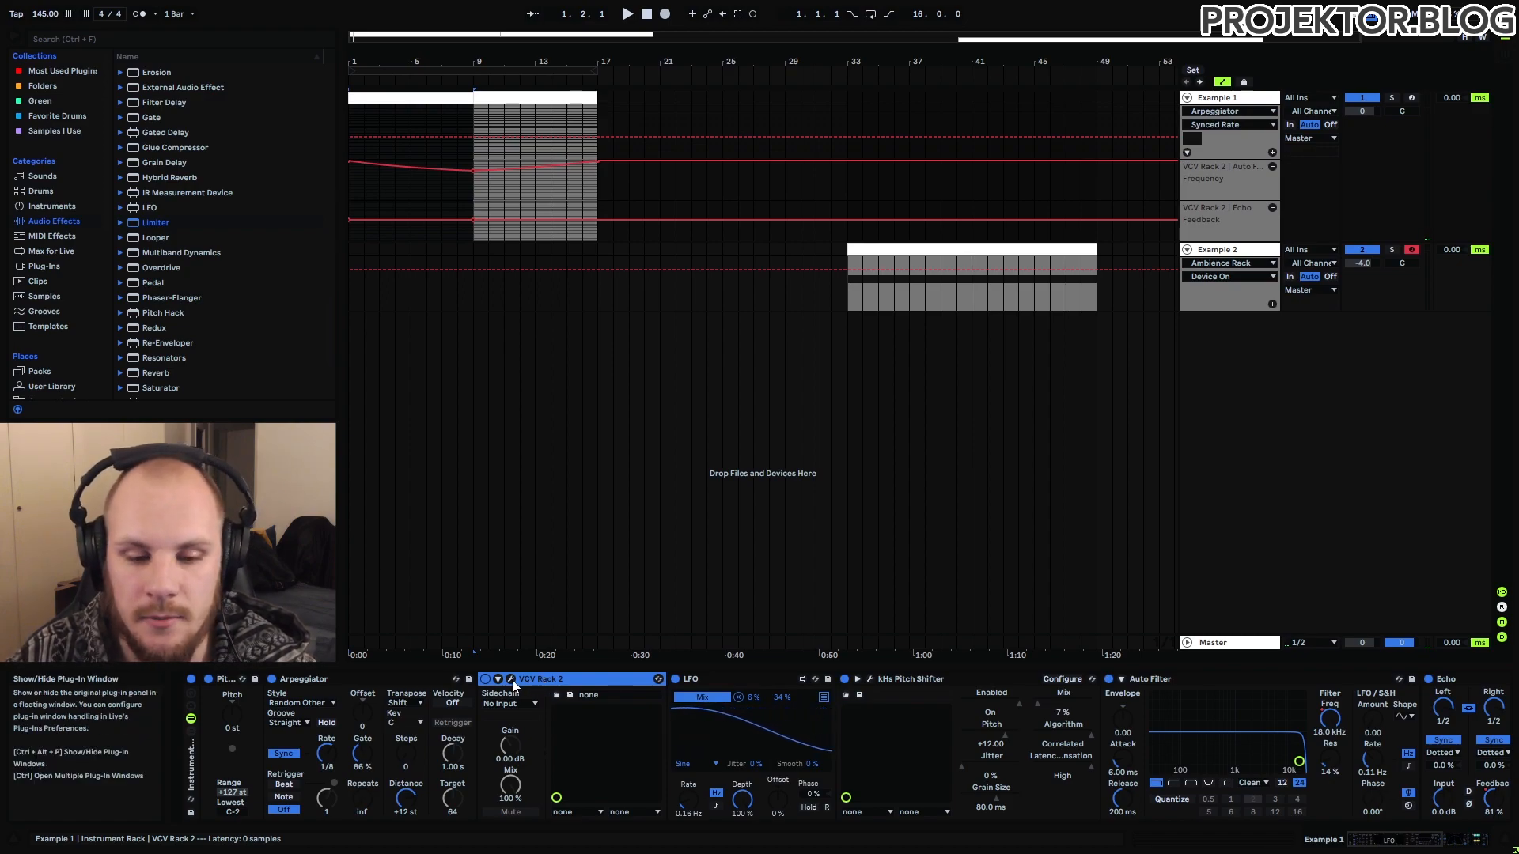
pyautogui.click(511, 680)
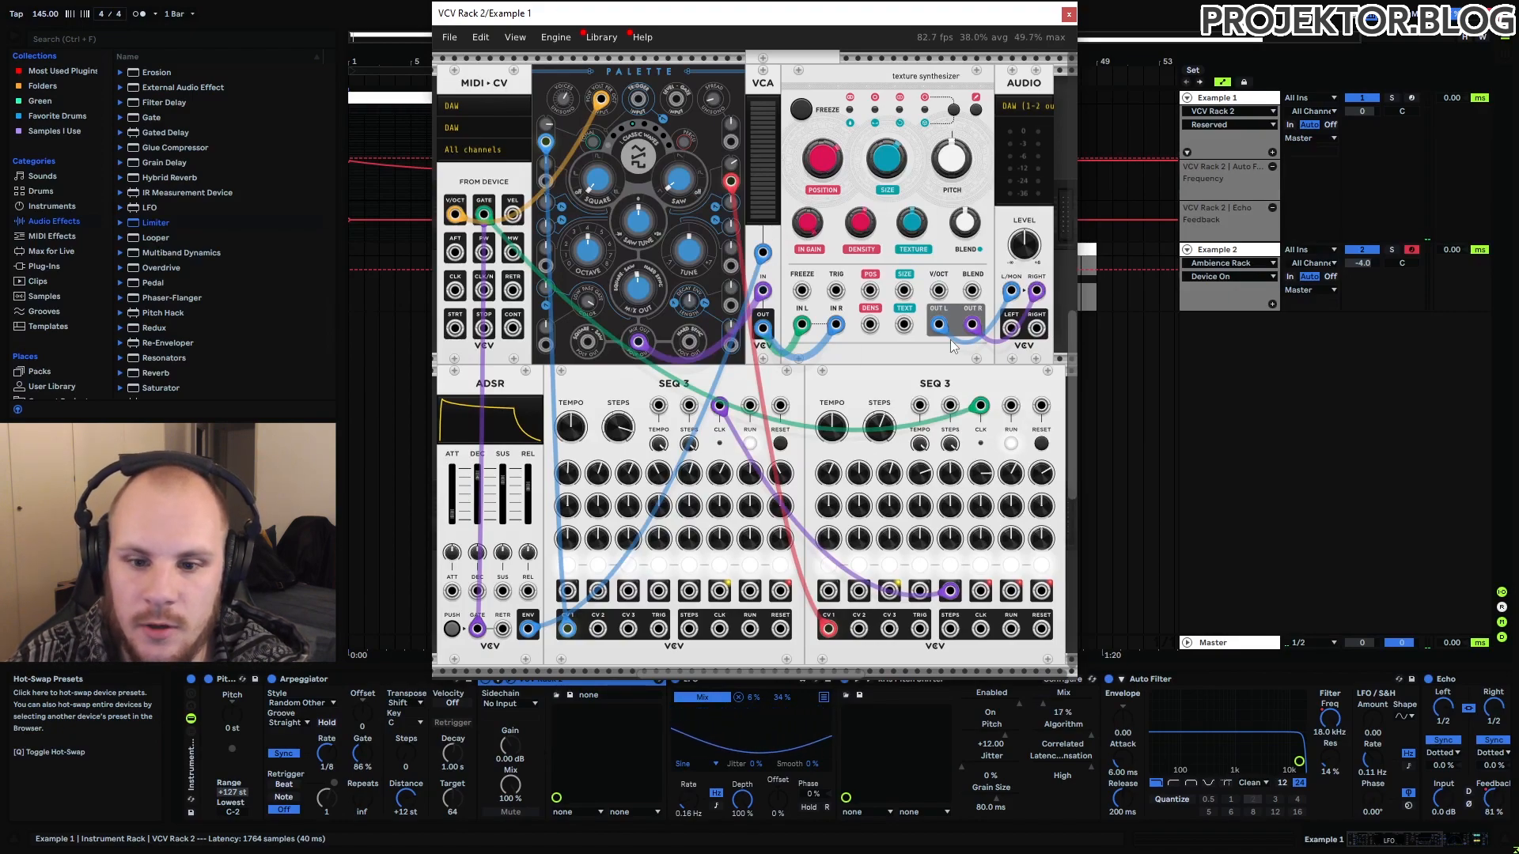
pyautogui.moveTo(503, 379); pyautogui.dragTo(504, 379)
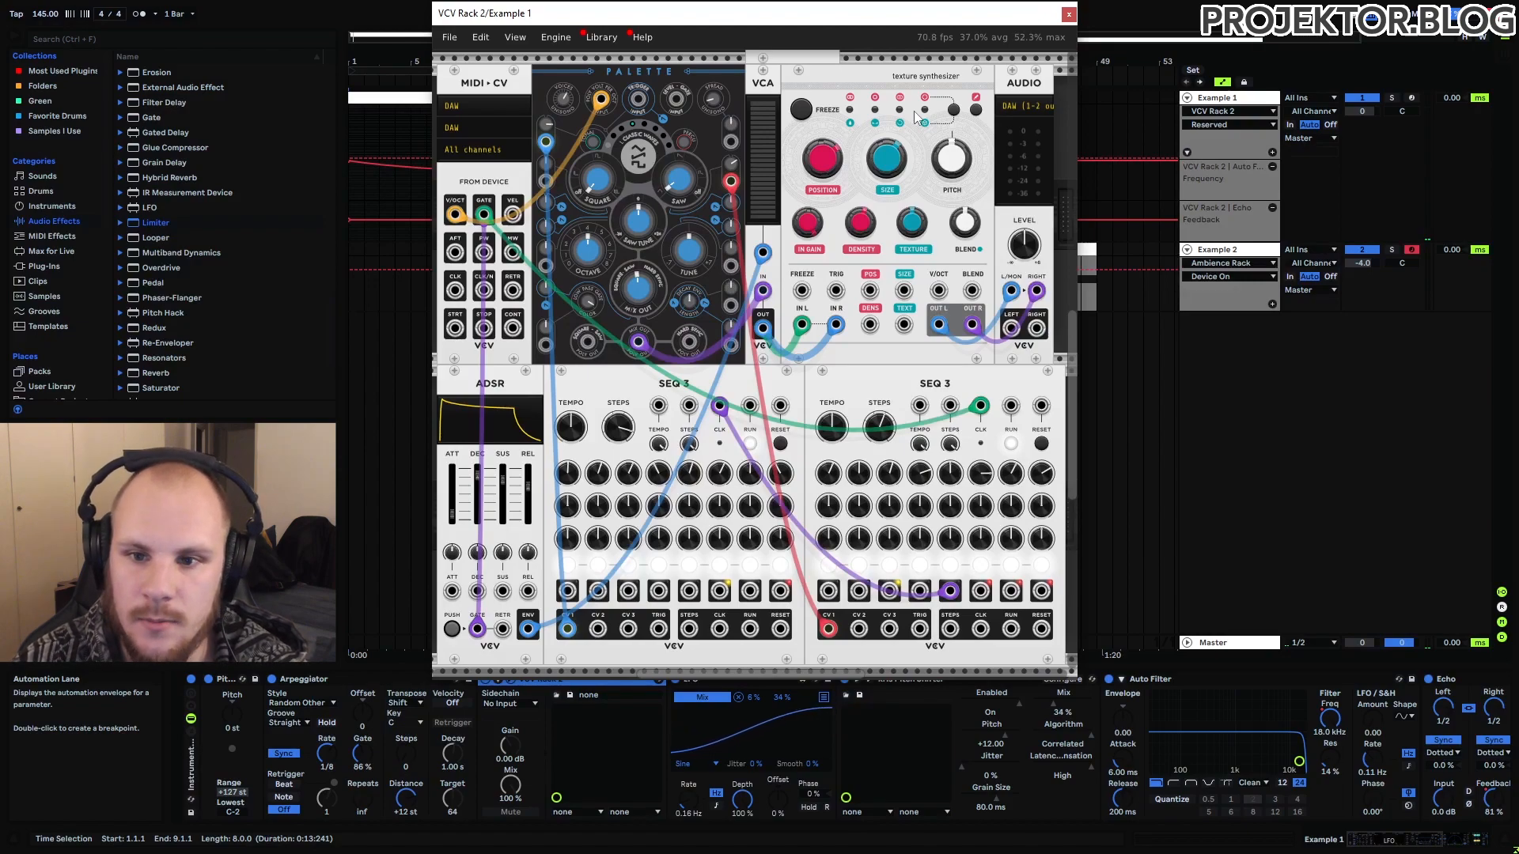
pyautogui.click(1068, 14)
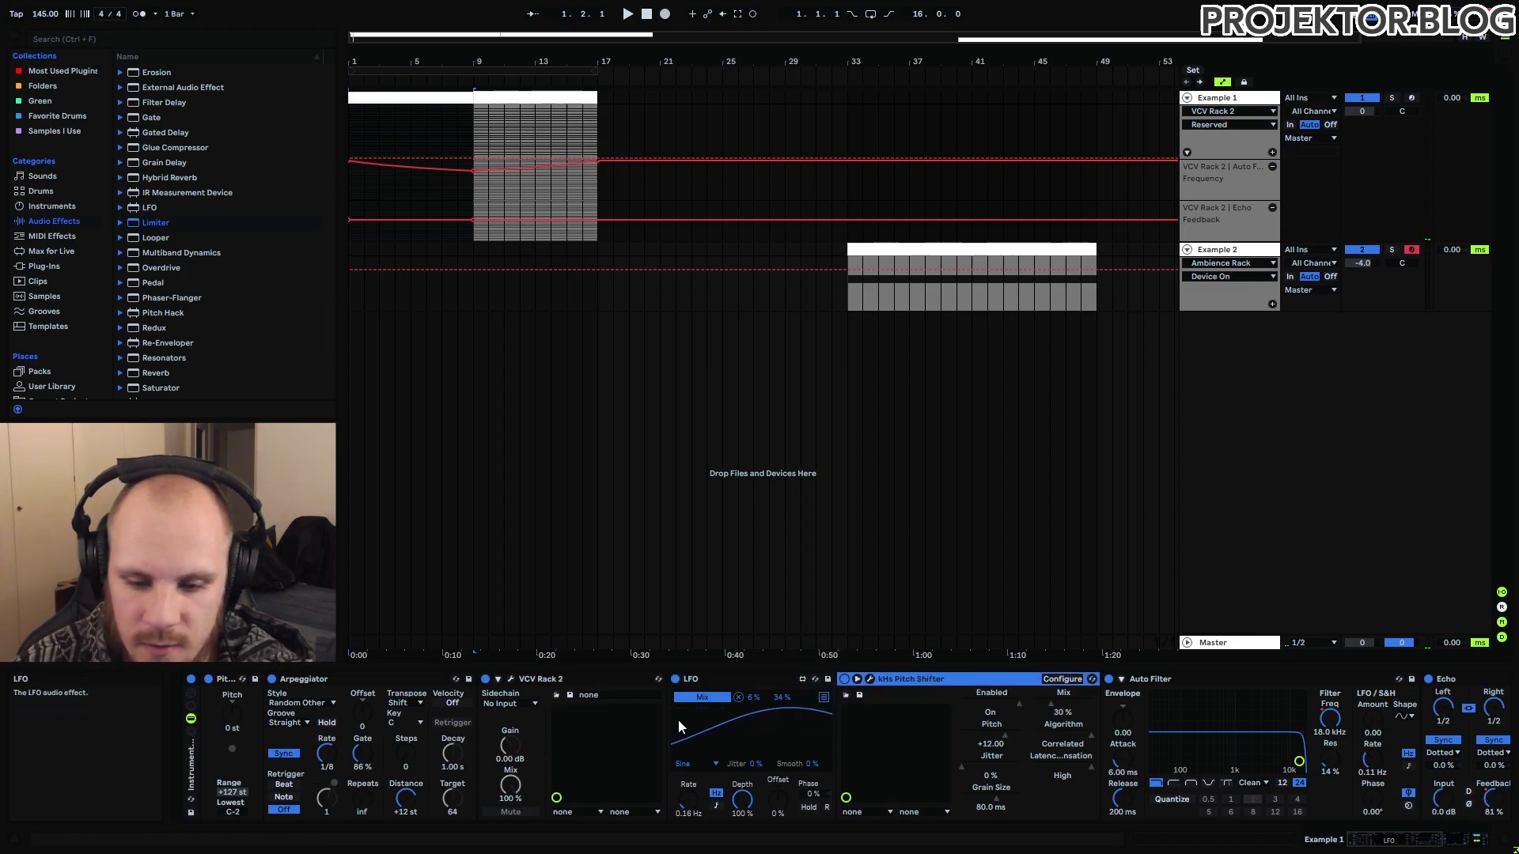
# - Open the kHs Pitch Shifter window on Example 1 to check its pitch and mix settings, and close it
pyautogui.click(870, 680)
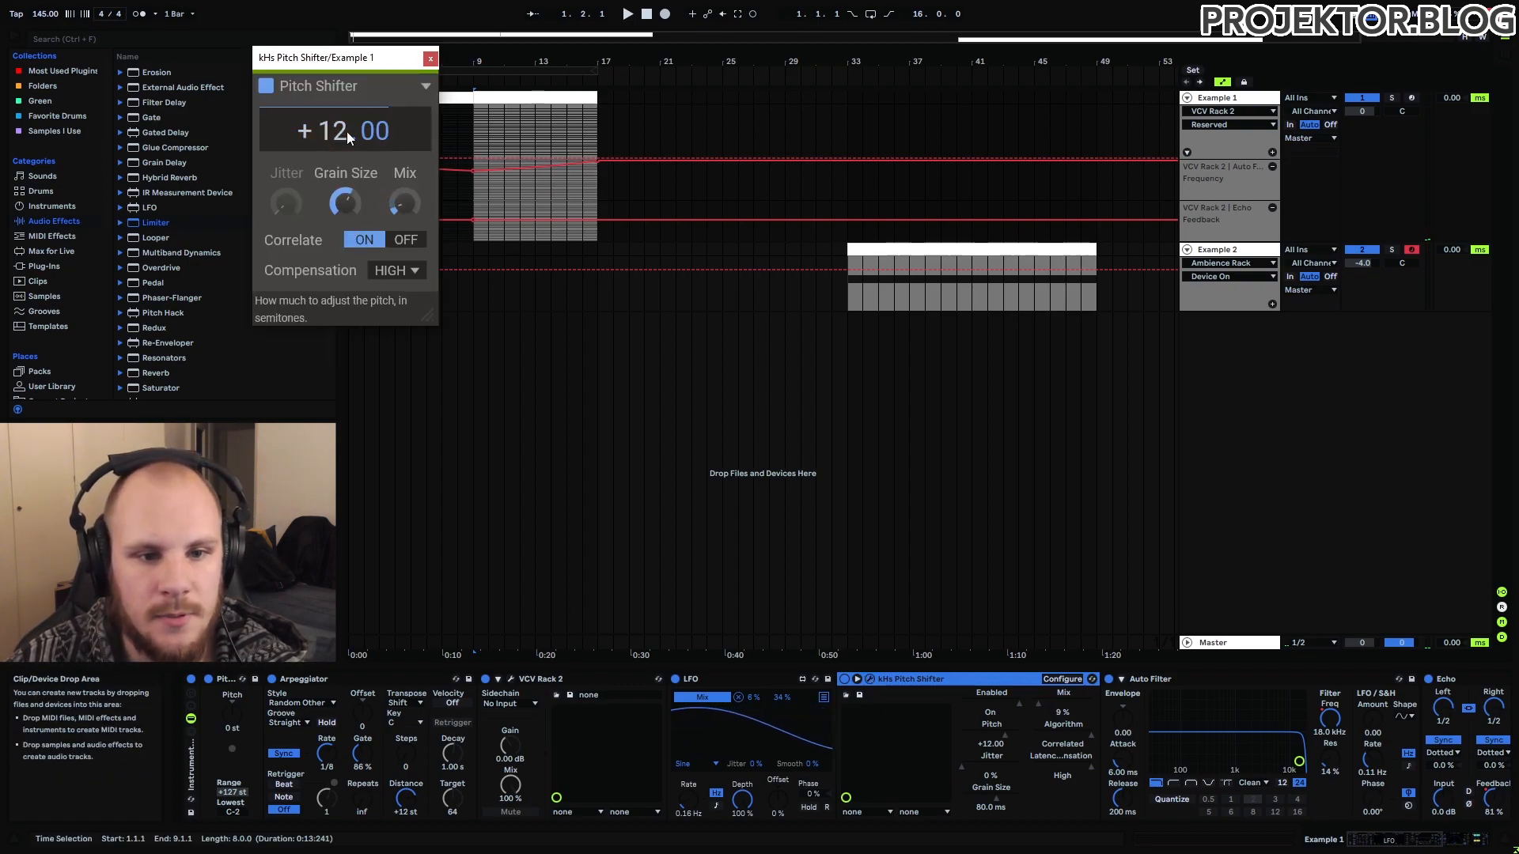
pyautogui.click(433, 61)
# - Show the Auto Filter Frequency automation on Example 1 and place the insert marker at bar 11
pyautogui.click(1399, 841)
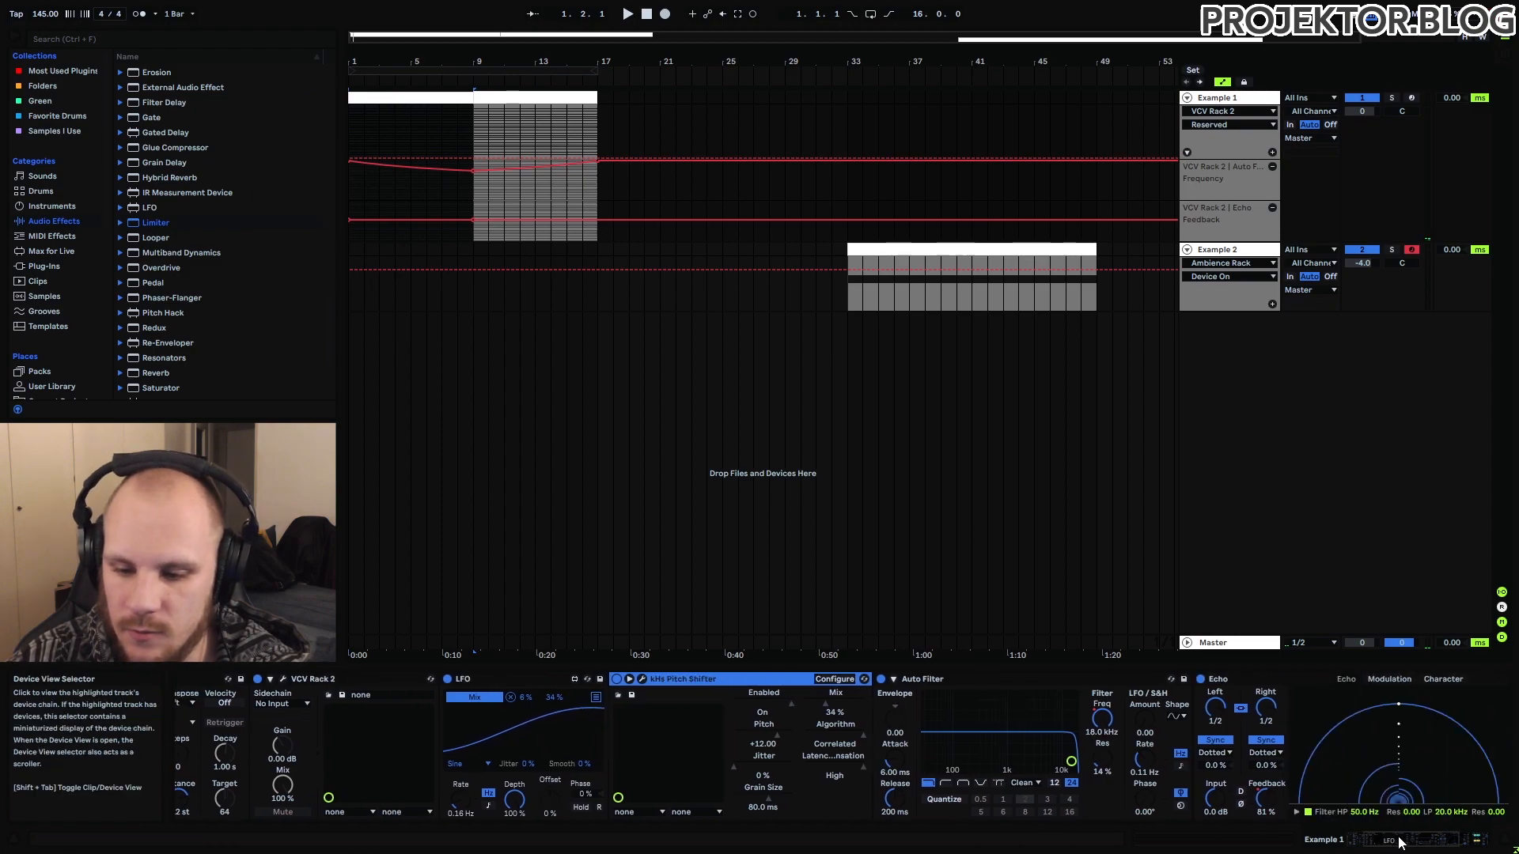
pyautogui.click(1098, 720)
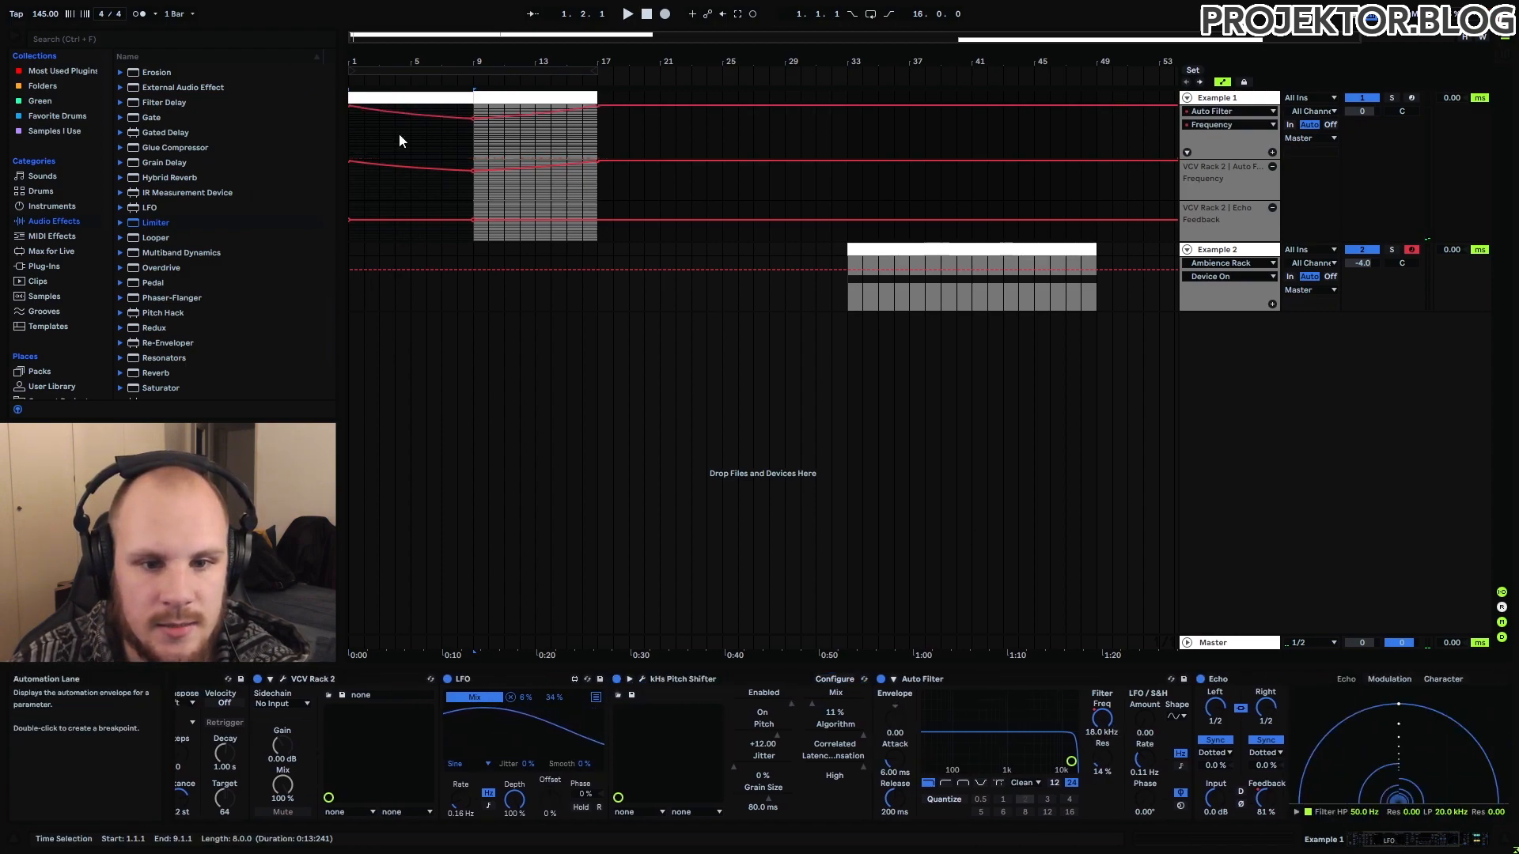
pyautogui.moveTo(457, 136); pyautogui.dragTo(501, 137)
pyautogui.click(509, 143)
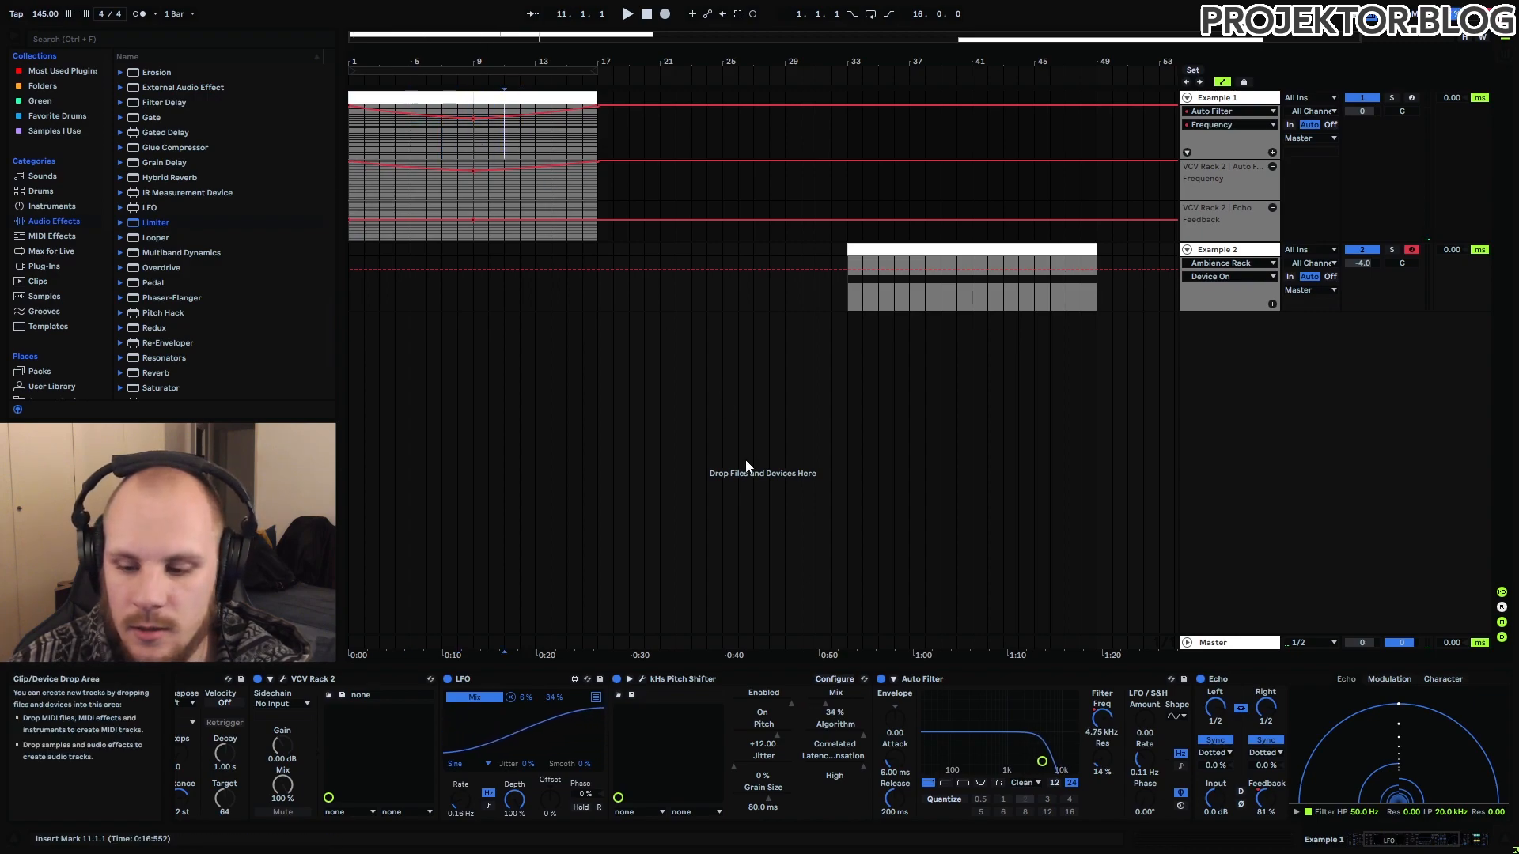
# - Select the Echo device on Example 1 and mark positions 1.4.1 and 2.4.1 along the clip, starting from 1.1.1
pyautogui.moveTo(1416, 840); pyautogui.dragTo(1440, 840)
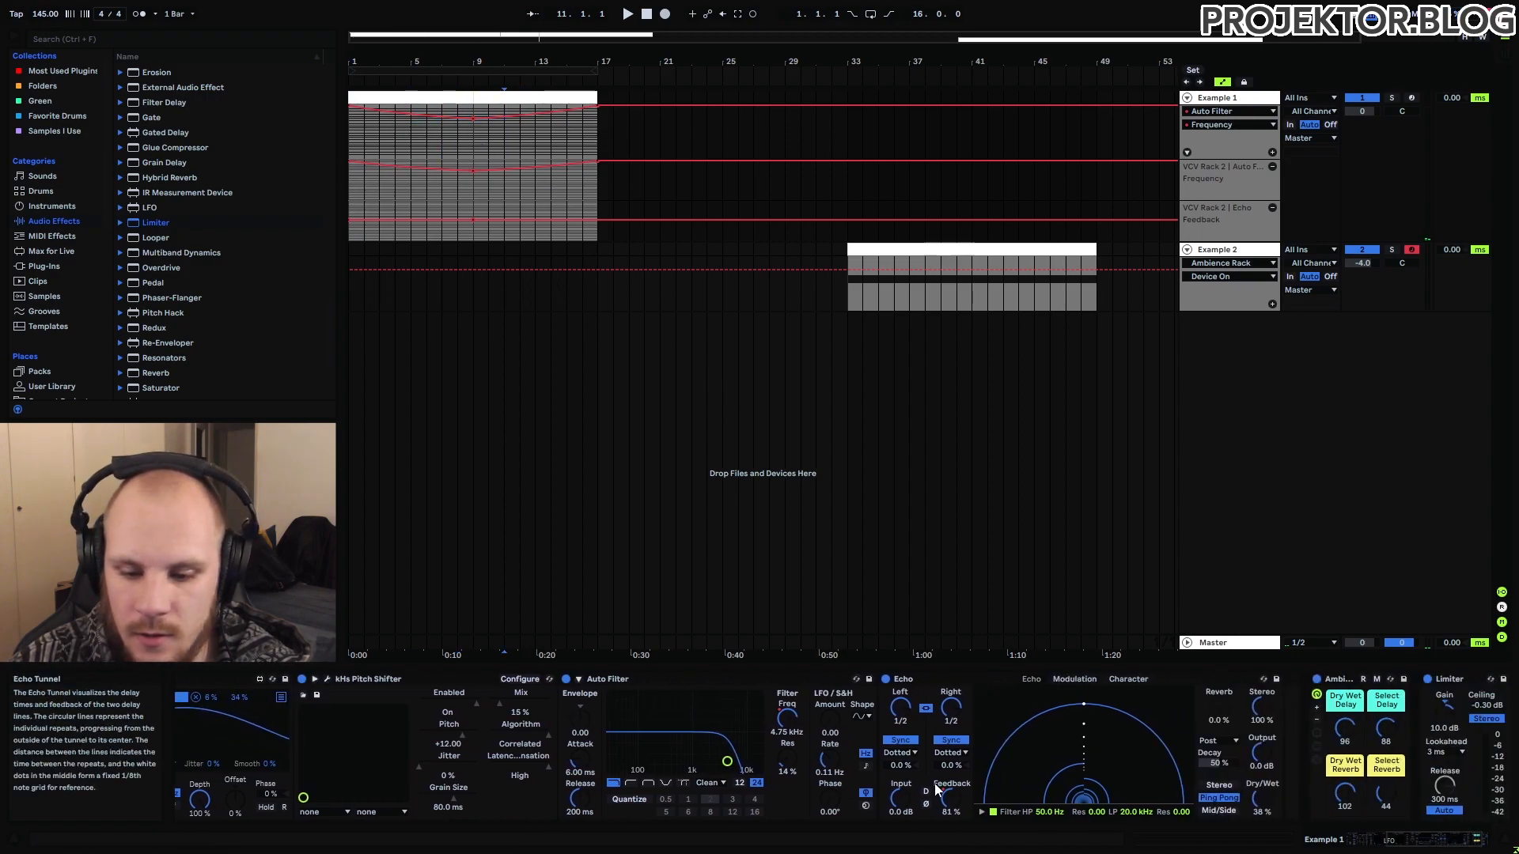
pyautogui.click(938, 680)
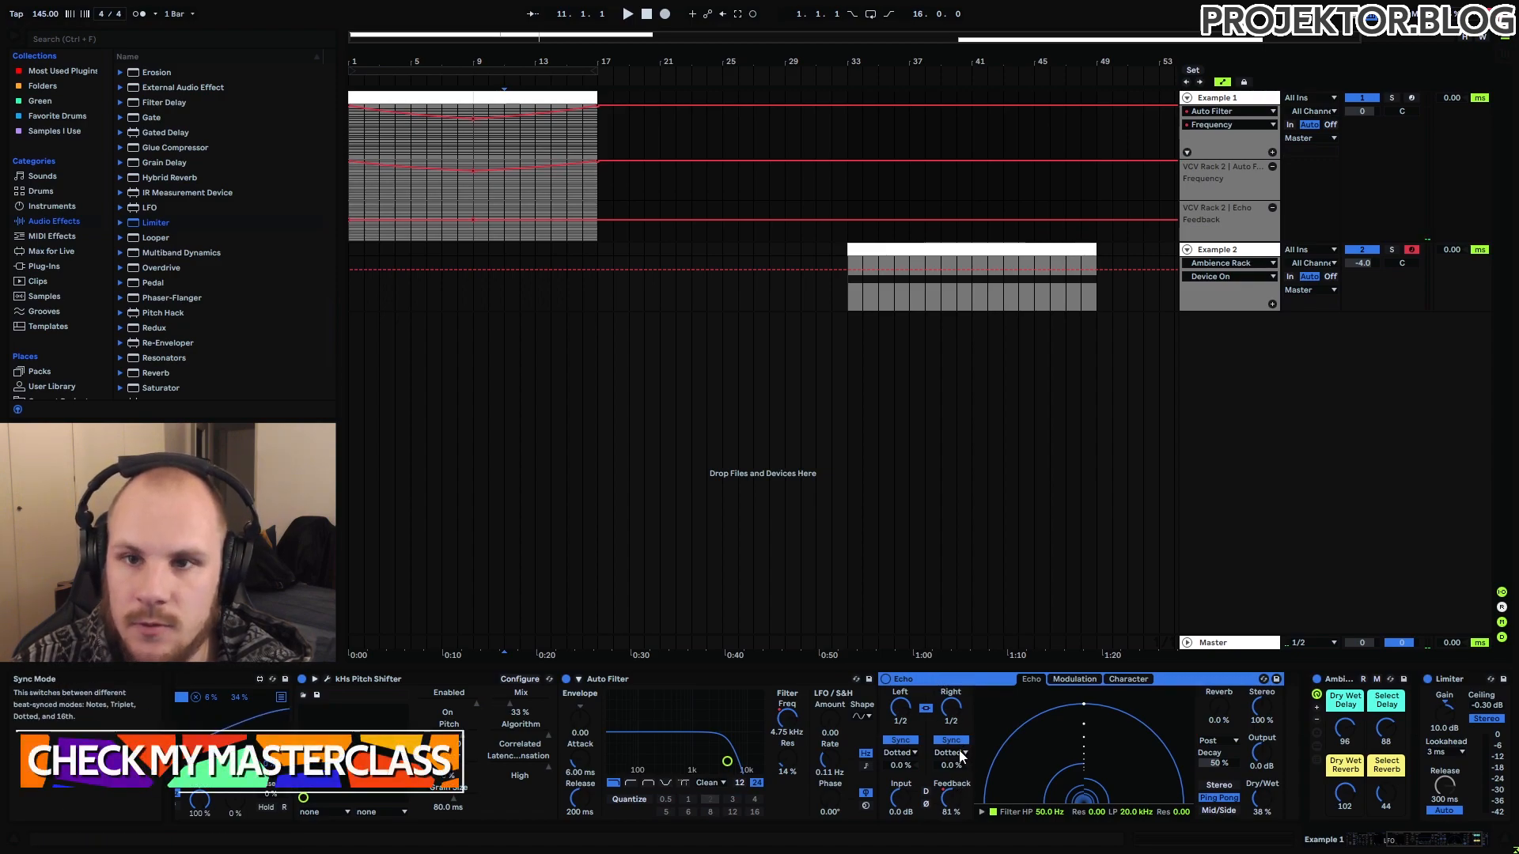
pyautogui.moveTo(355, 65); pyautogui.dragTo(402, 138)
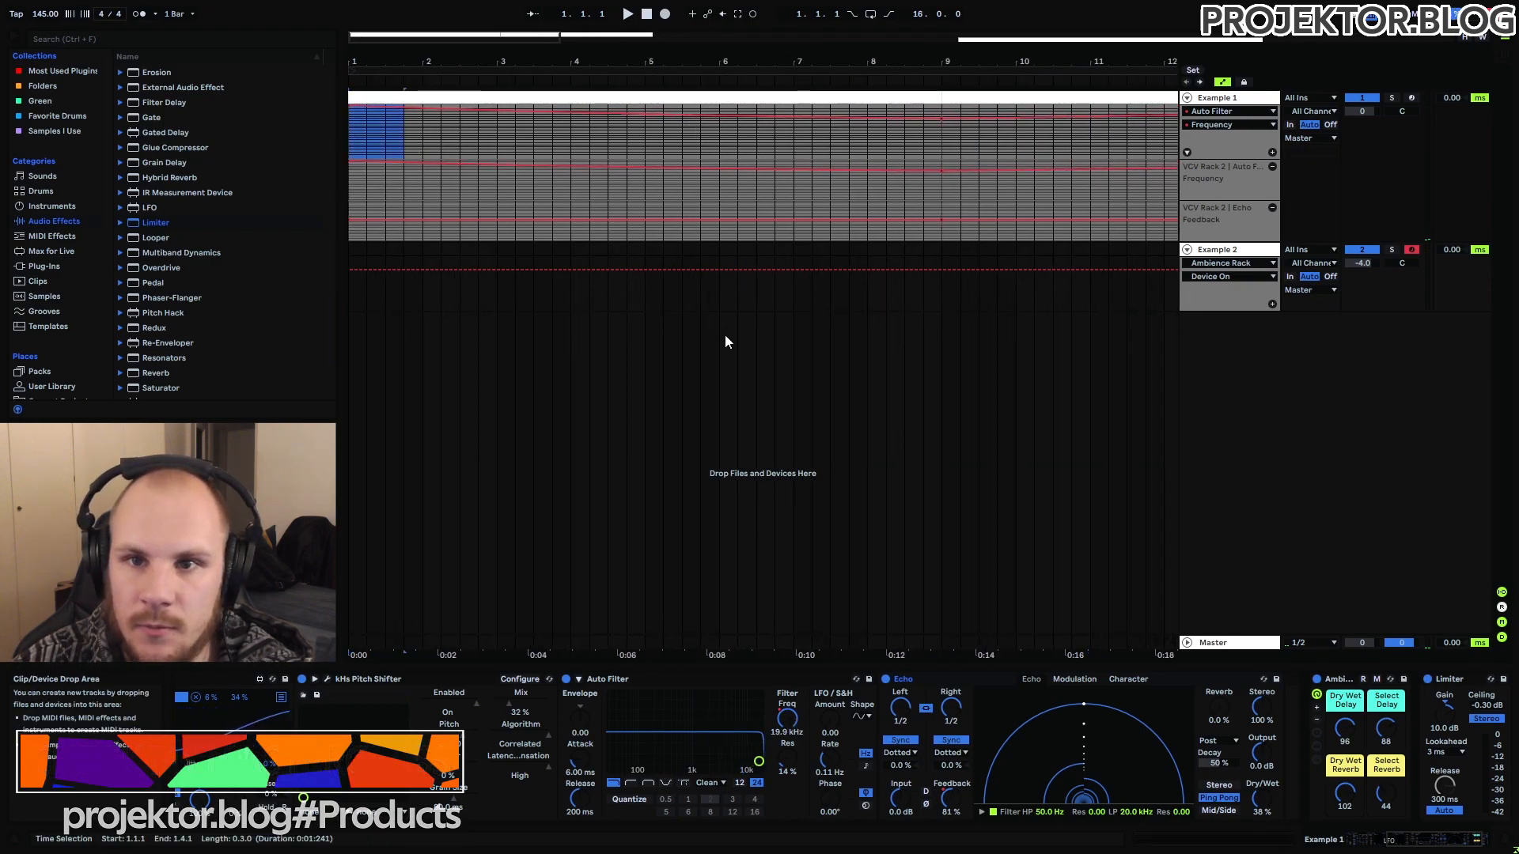
pyautogui.click(354, 146)
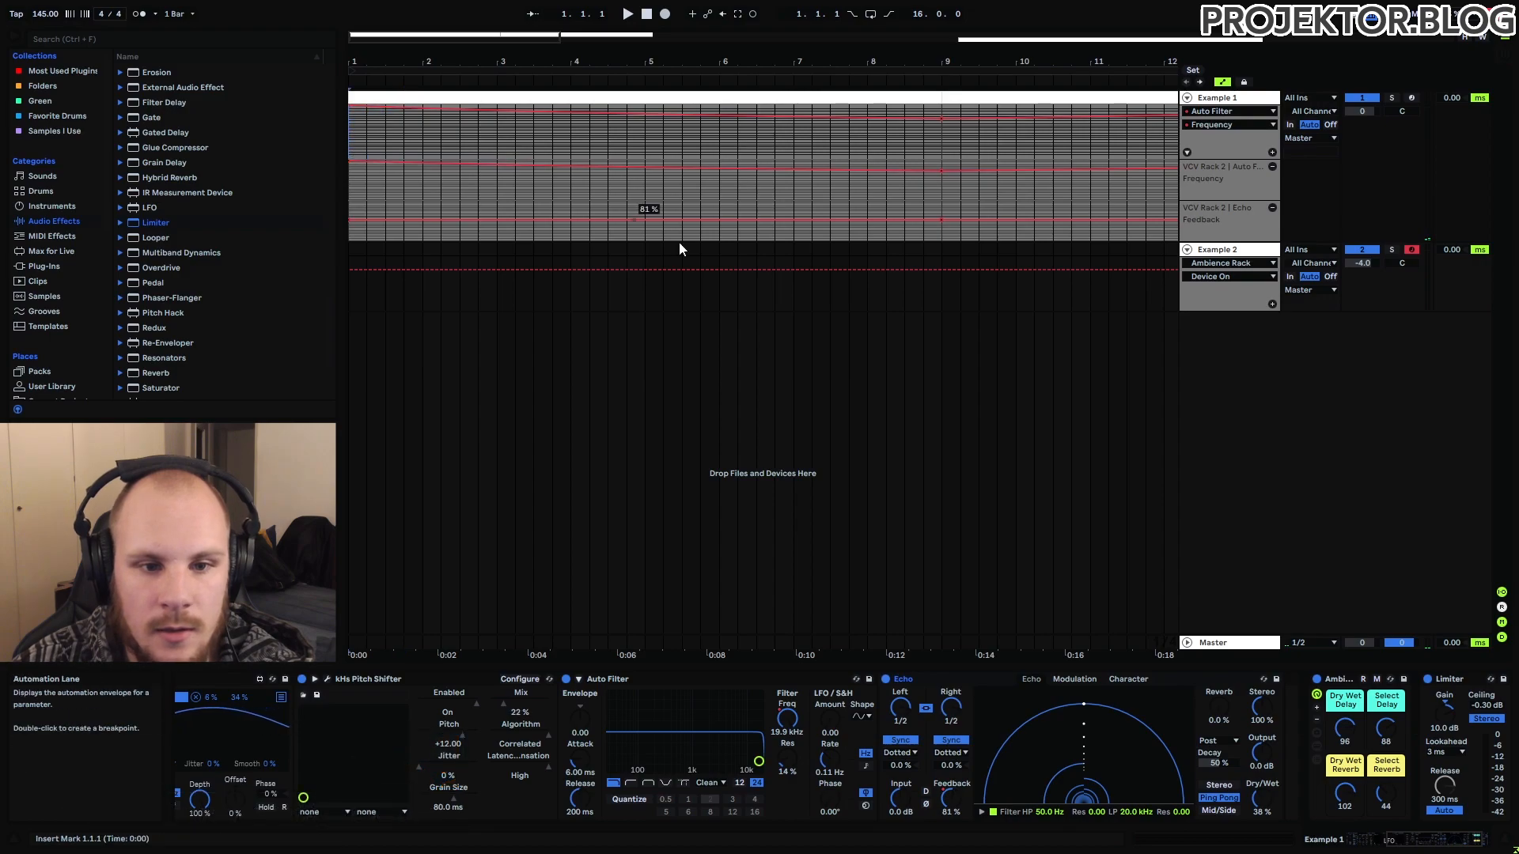
pyautogui.moveTo(356, 143); pyautogui.dragTo(481, 148)
pyautogui.click(480, 146)
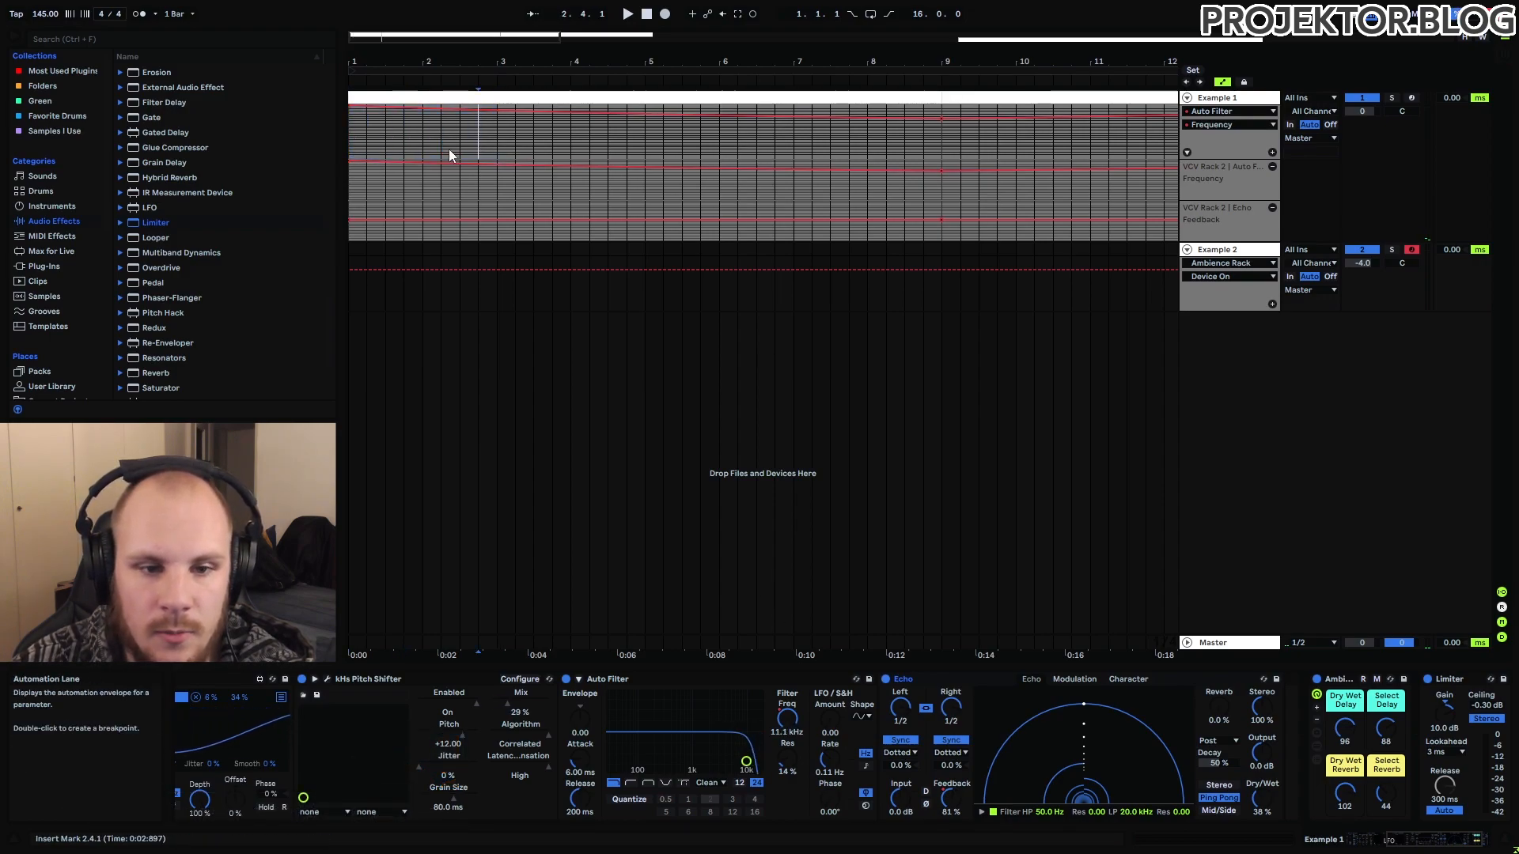
# - Place the insert marker at 1.1.1 on Example 1 and show the Auto Filter Frequency automation across the clip
pyautogui.click(351, 136)
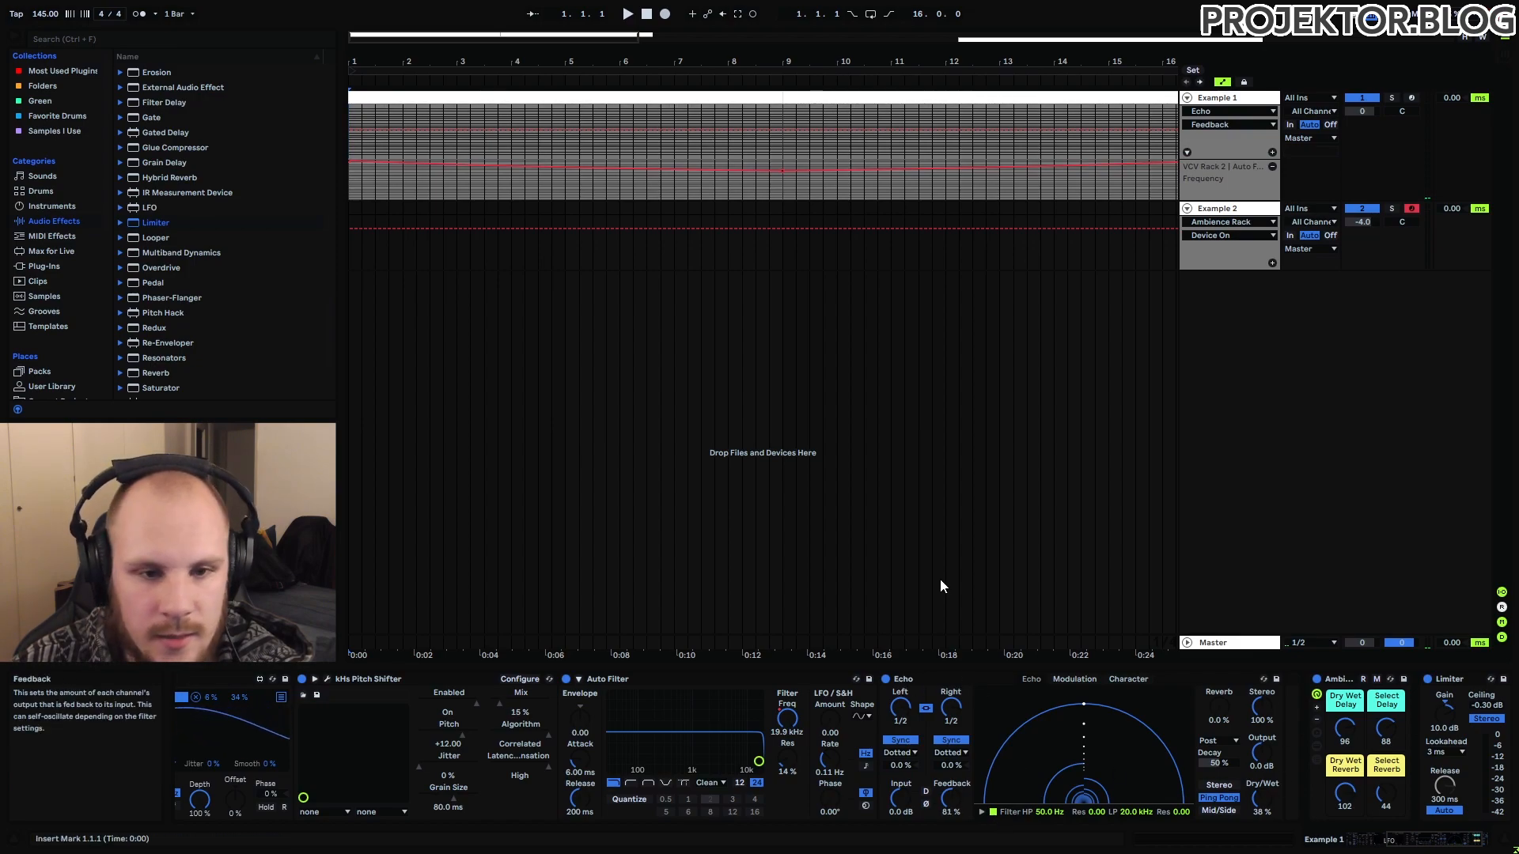
pyautogui.moveTo(412, 63)
pyautogui.mouseDown()
pyautogui.moveTo(412, 15)
pyautogui.moveTo(412, 51)
pyautogui.mouseUp()
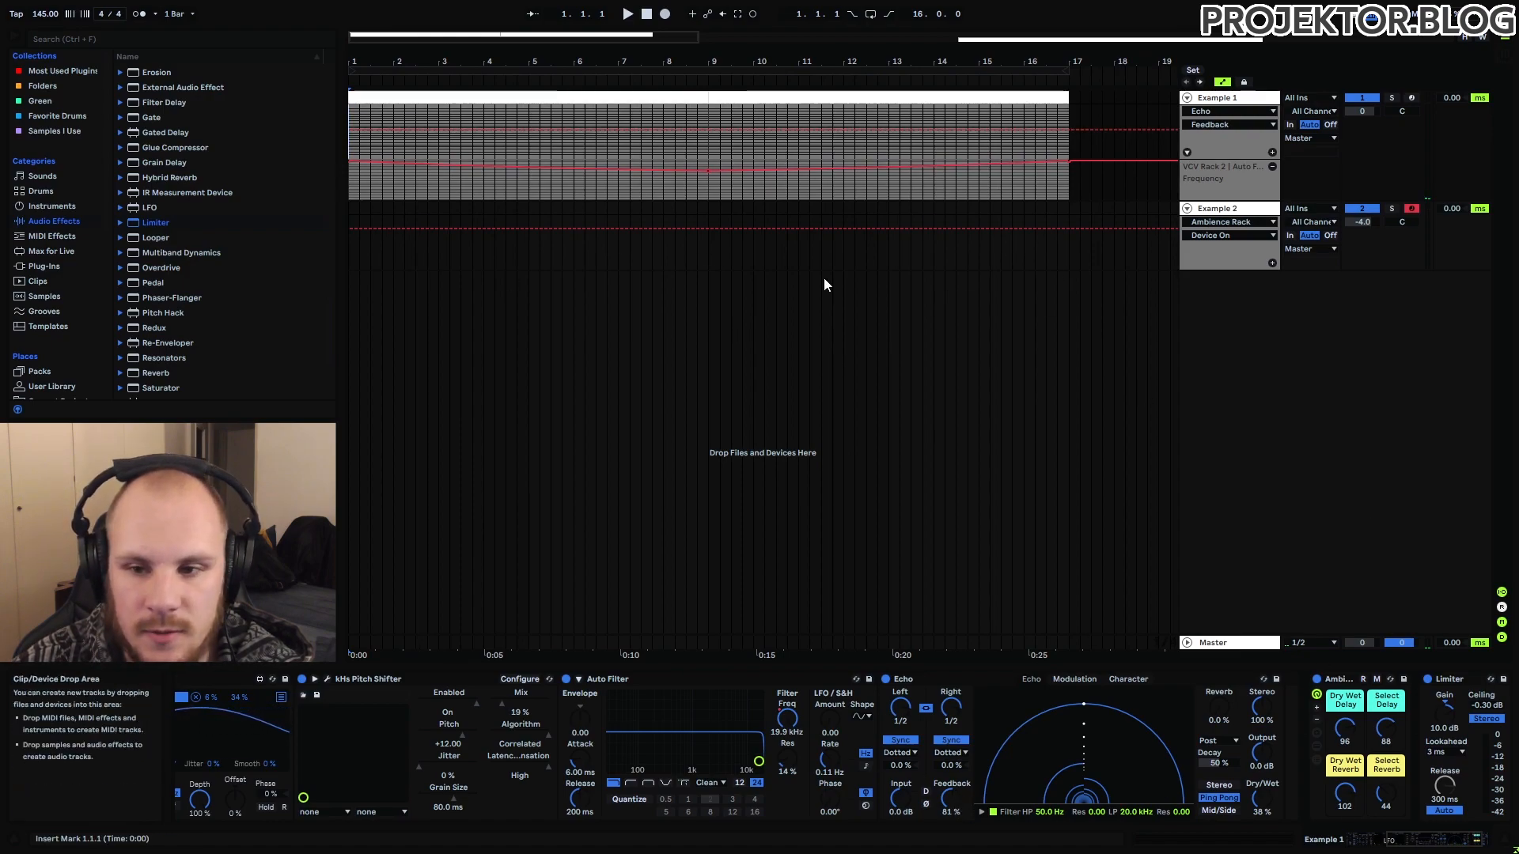
pyautogui.click(787, 718)
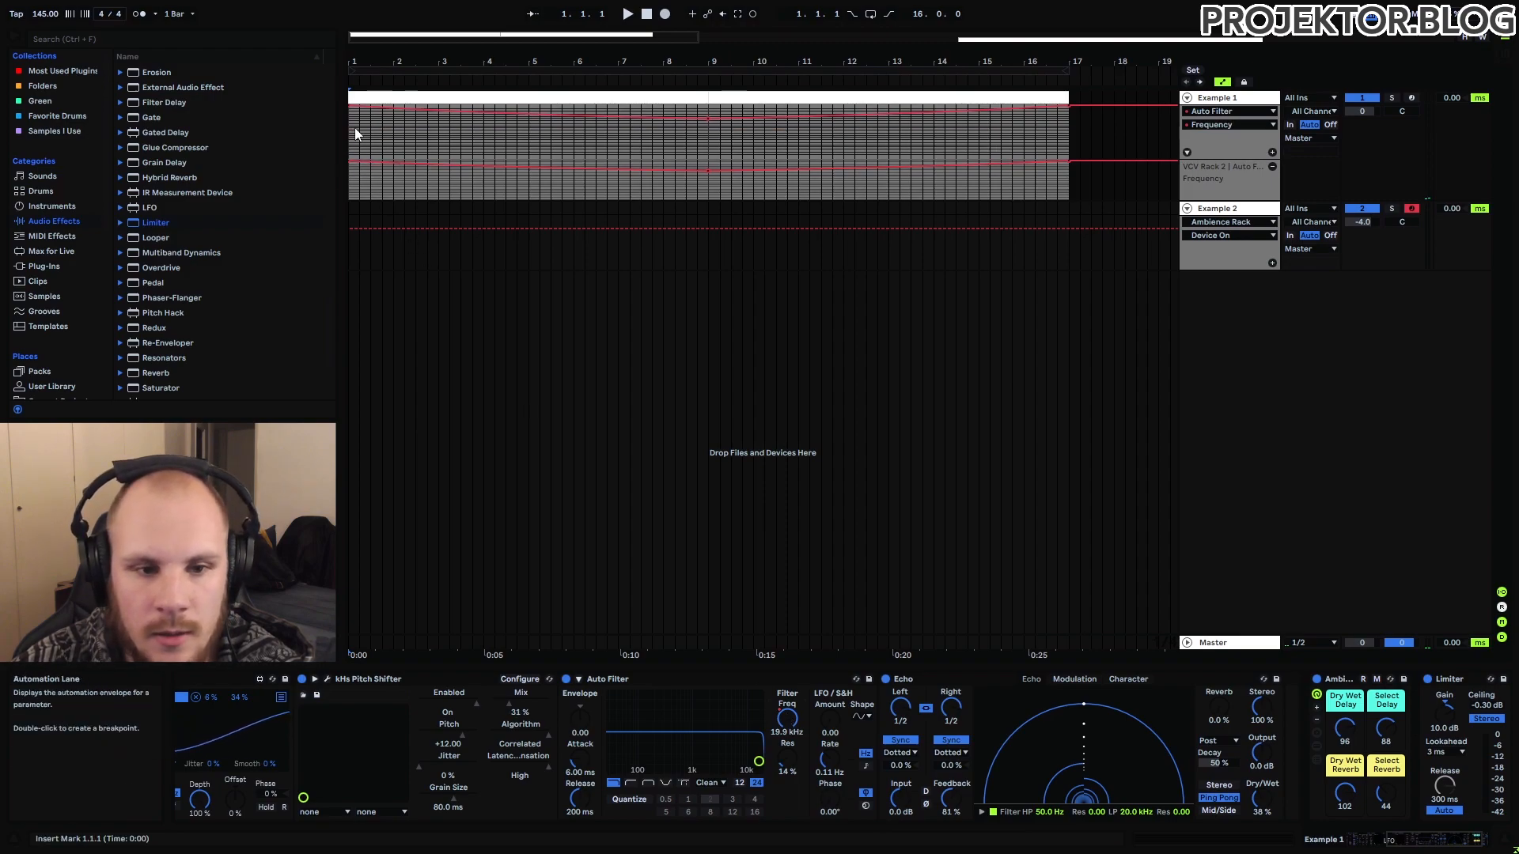
# - Solo the Example 1 track and play it from 1.1.1, bringing the Ambience Rack and Limiter into view before stopping
pyautogui.click(1391, 97)
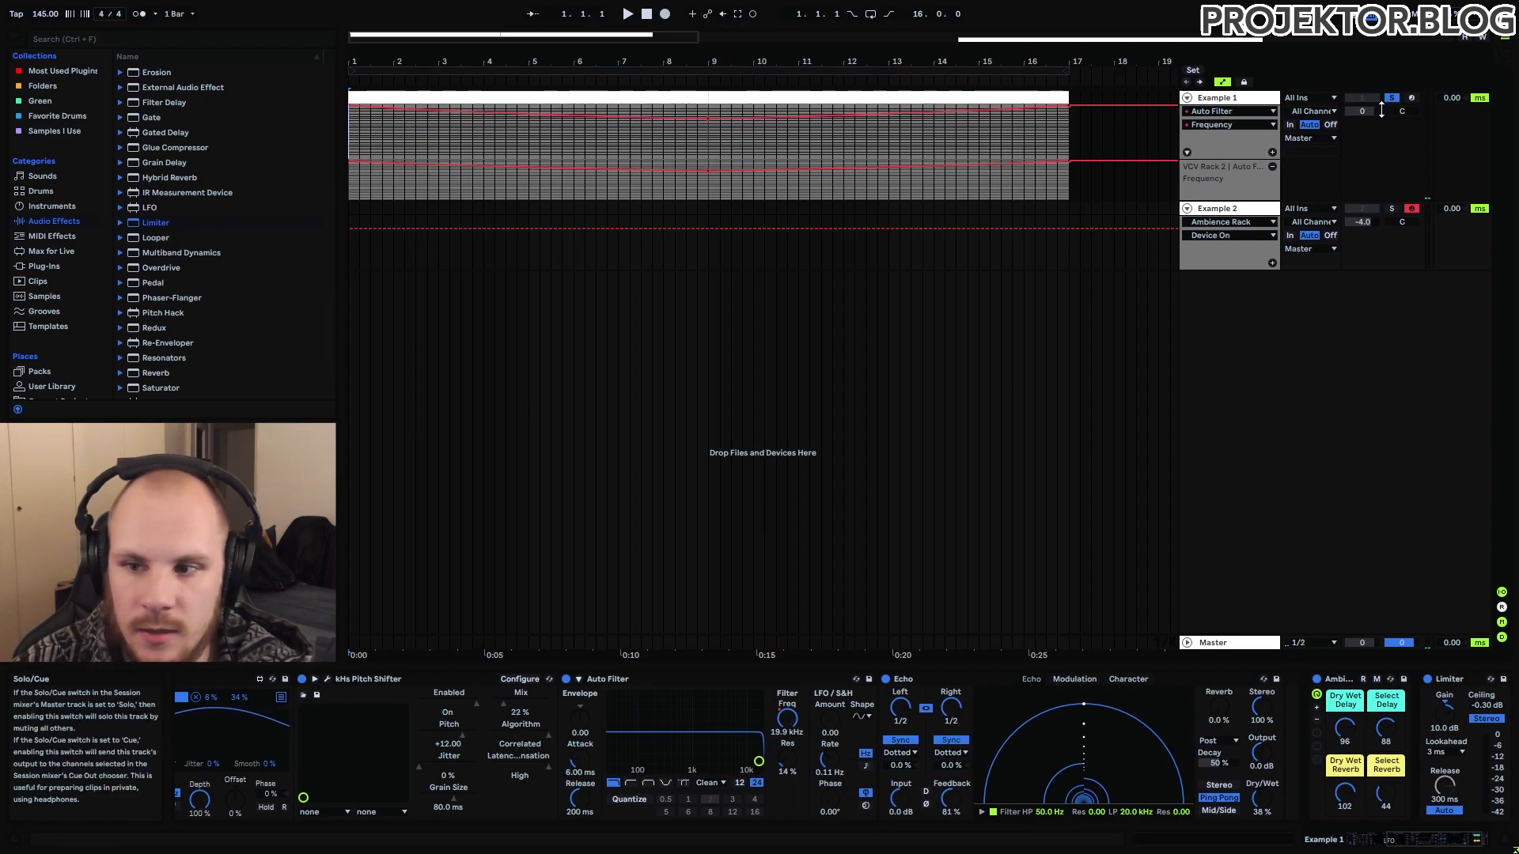
pyautogui.press('space')
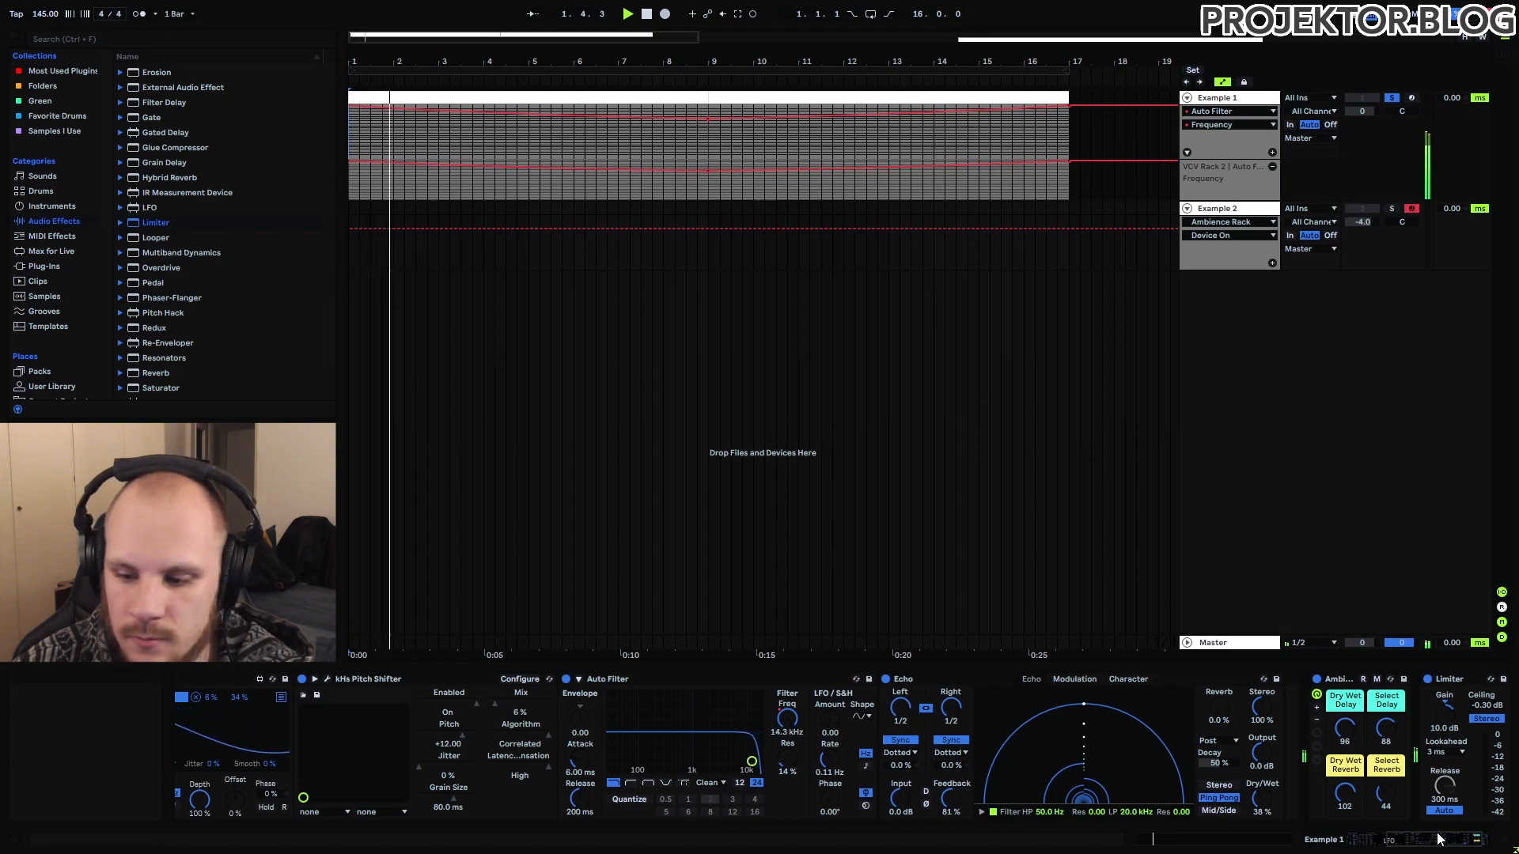
pyautogui.moveTo(1440, 841); pyautogui.dragTo(1450, 840)
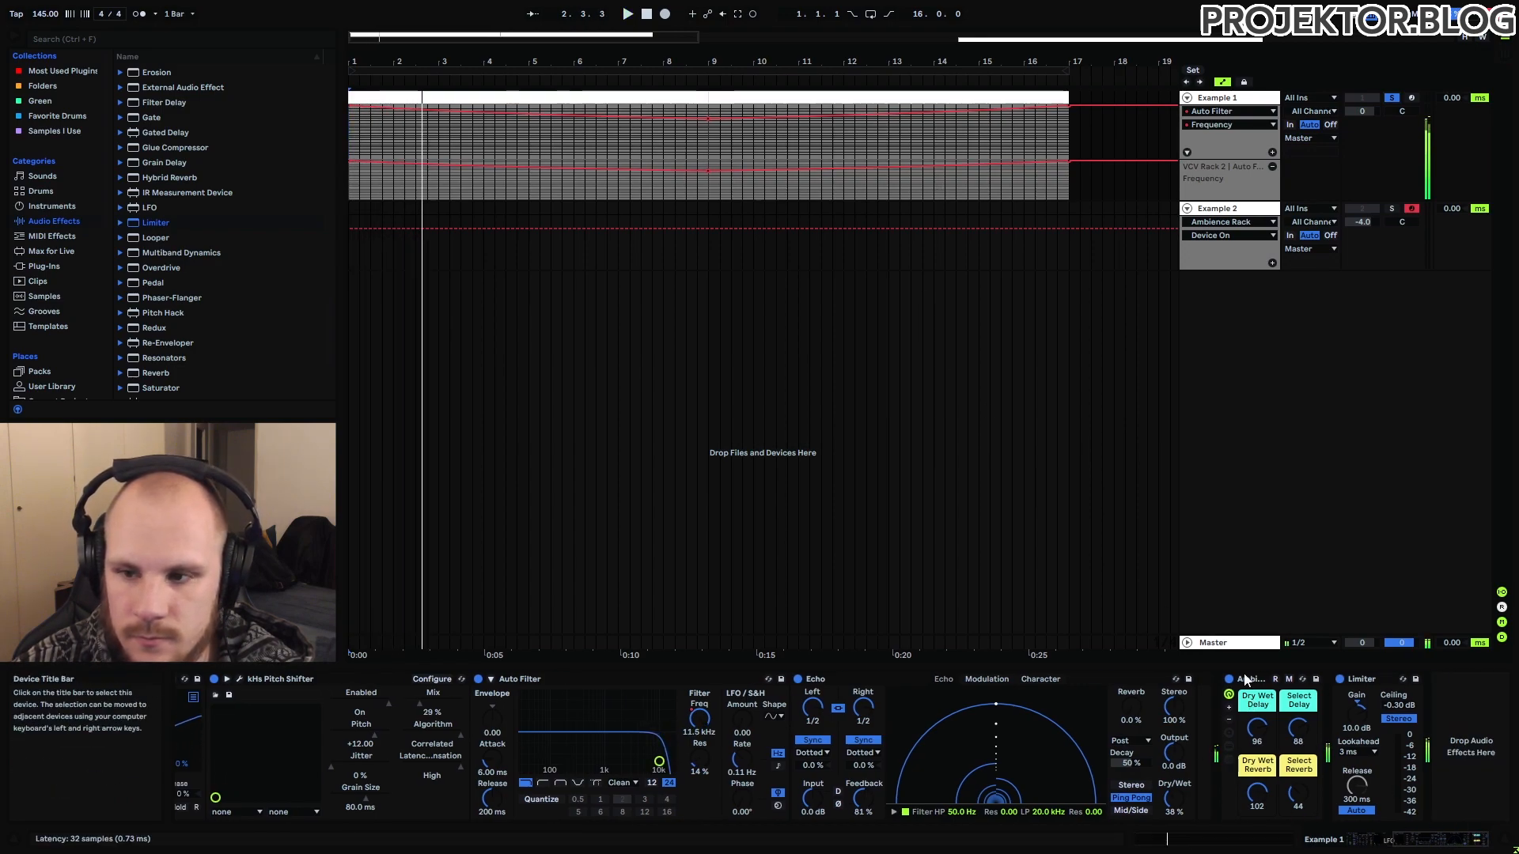
pyautogui.press('space')
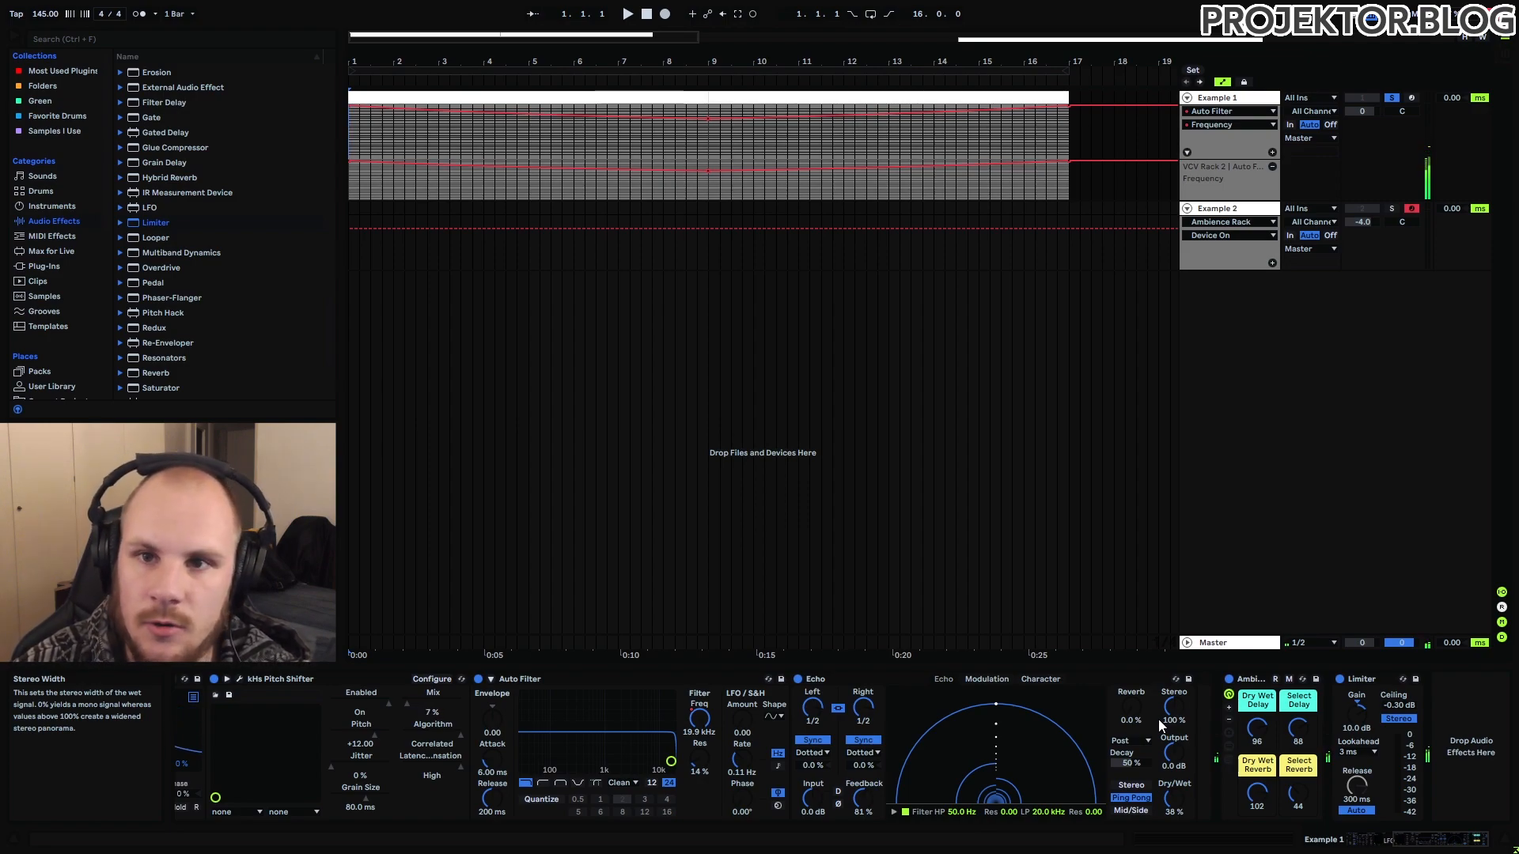
# - Bypass the Ambience Rack on Example 1, play the clip from 1.1.1, and reactivate the rack to compare the sound
pyautogui.click(1241, 682)
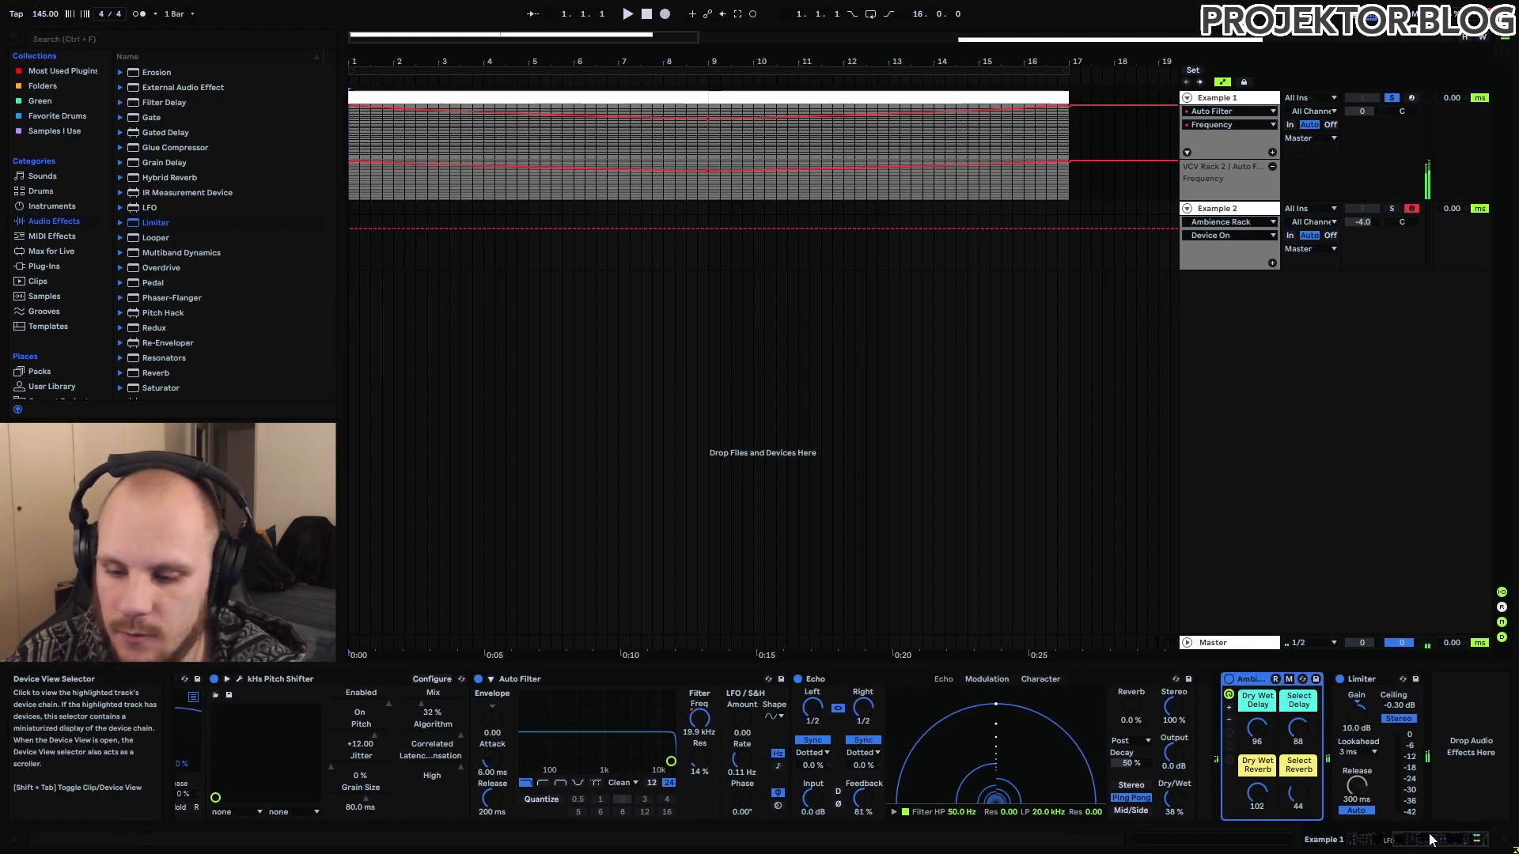
pyautogui.click(1230, 682)
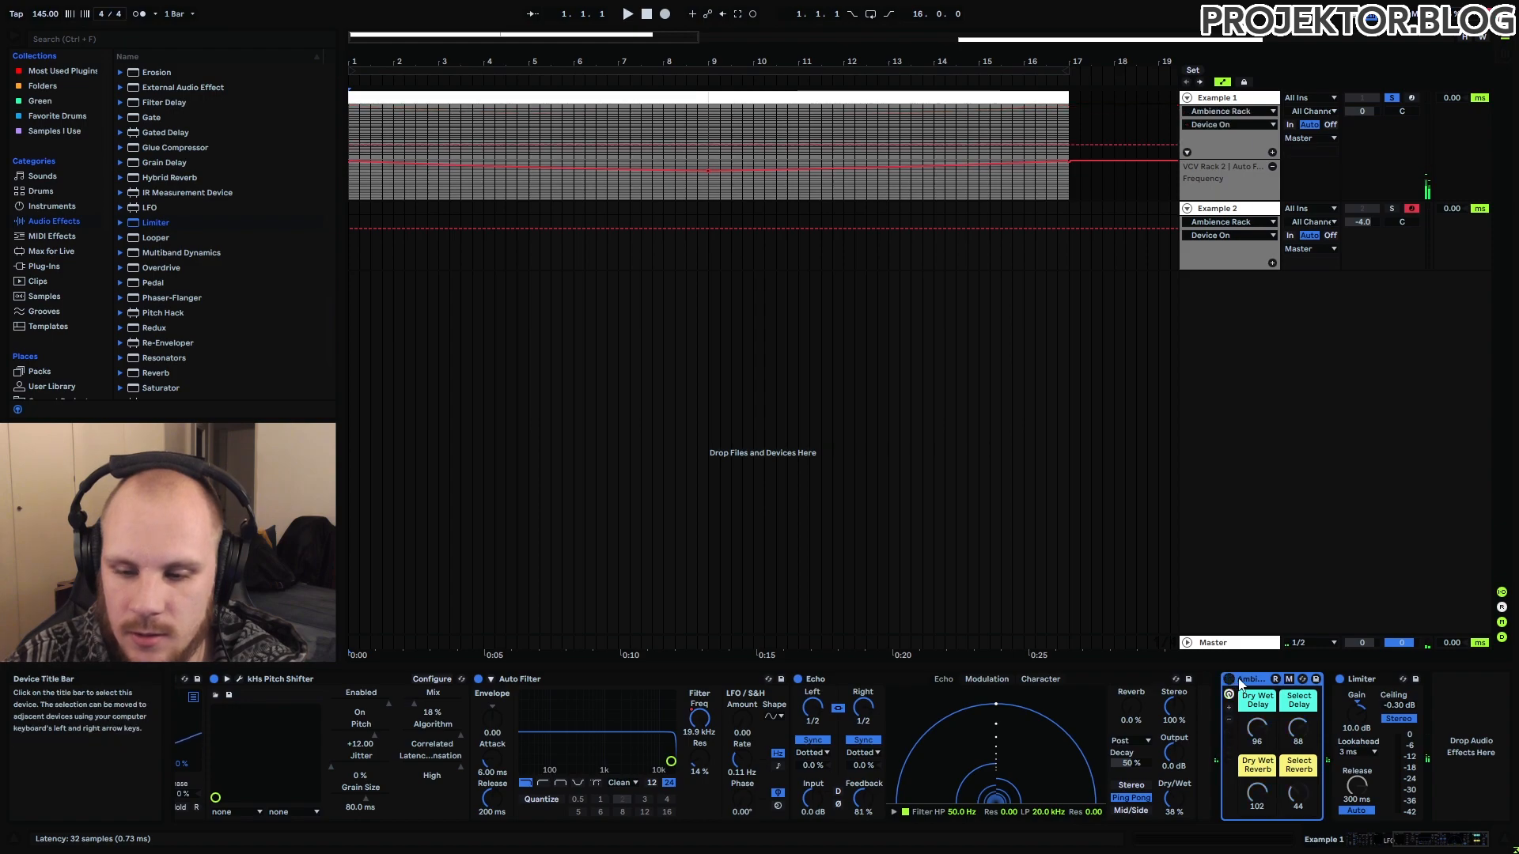
pyautogui.click(354, 130)
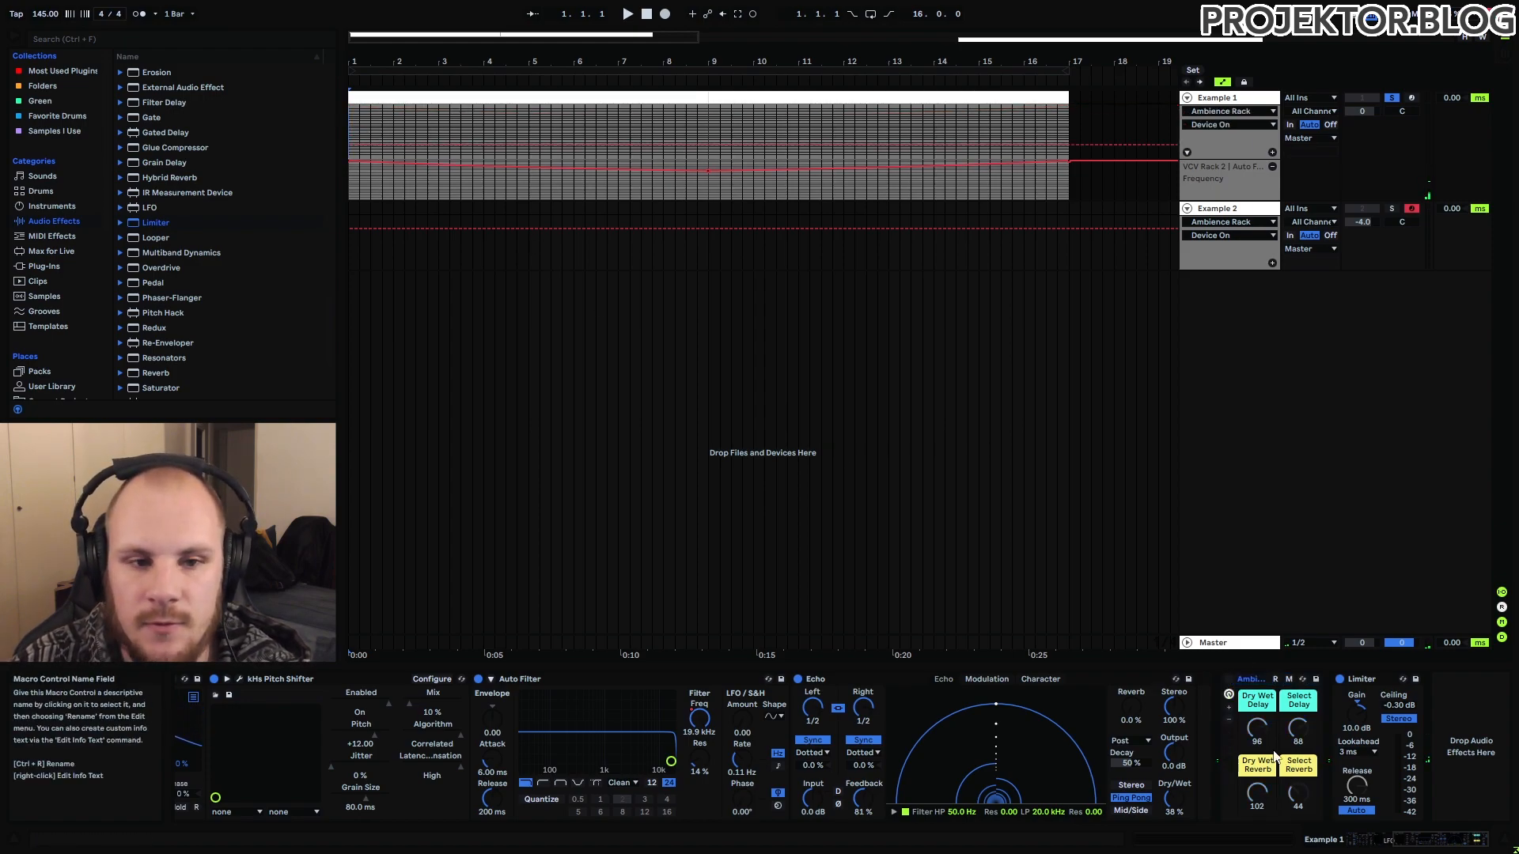
pyautogui.press('space')
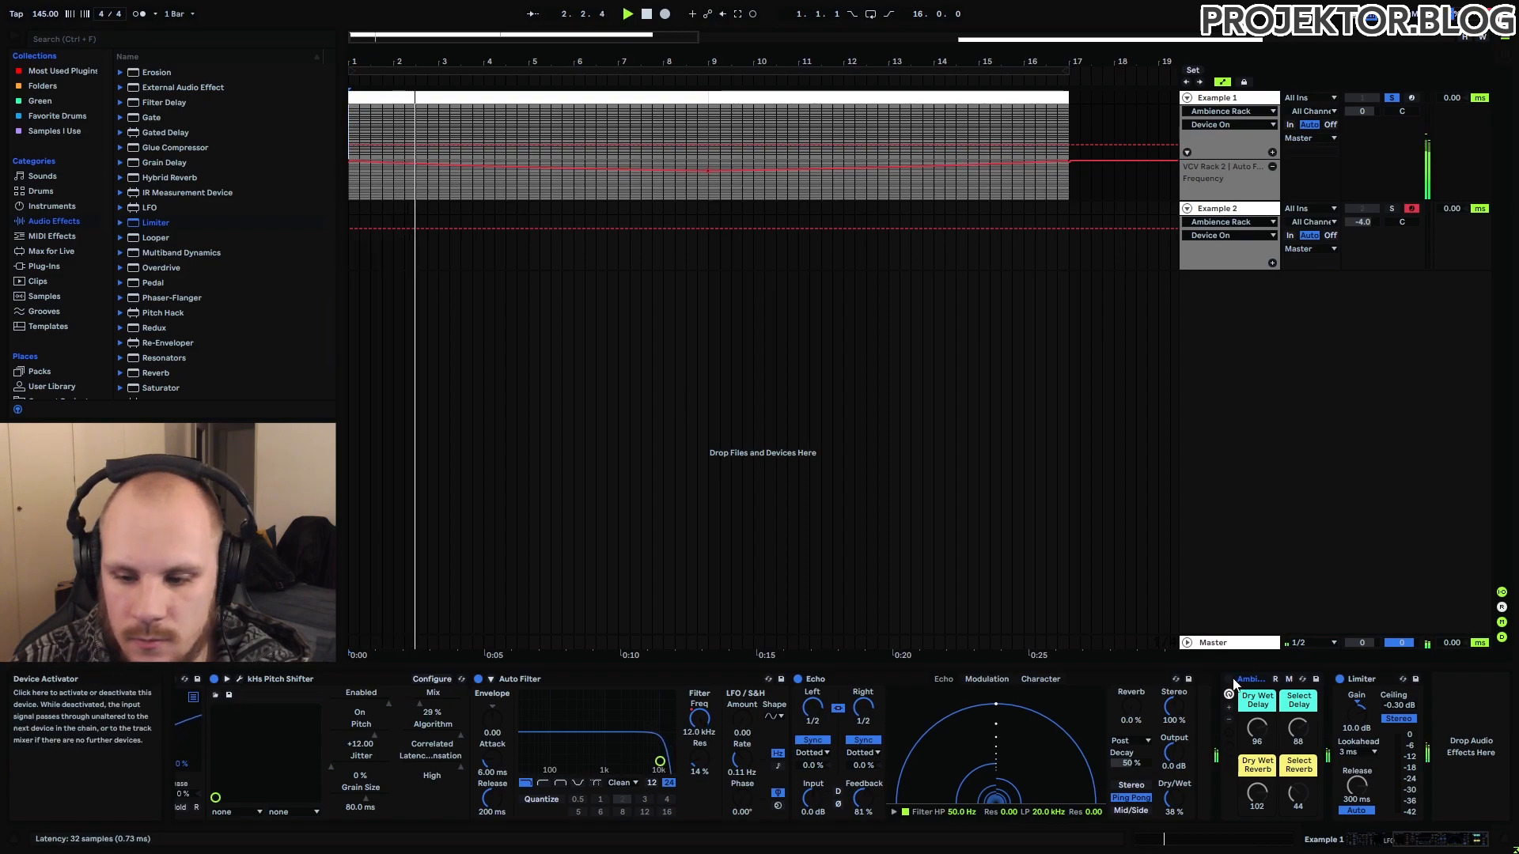
pyautogui.click(1233, 681)
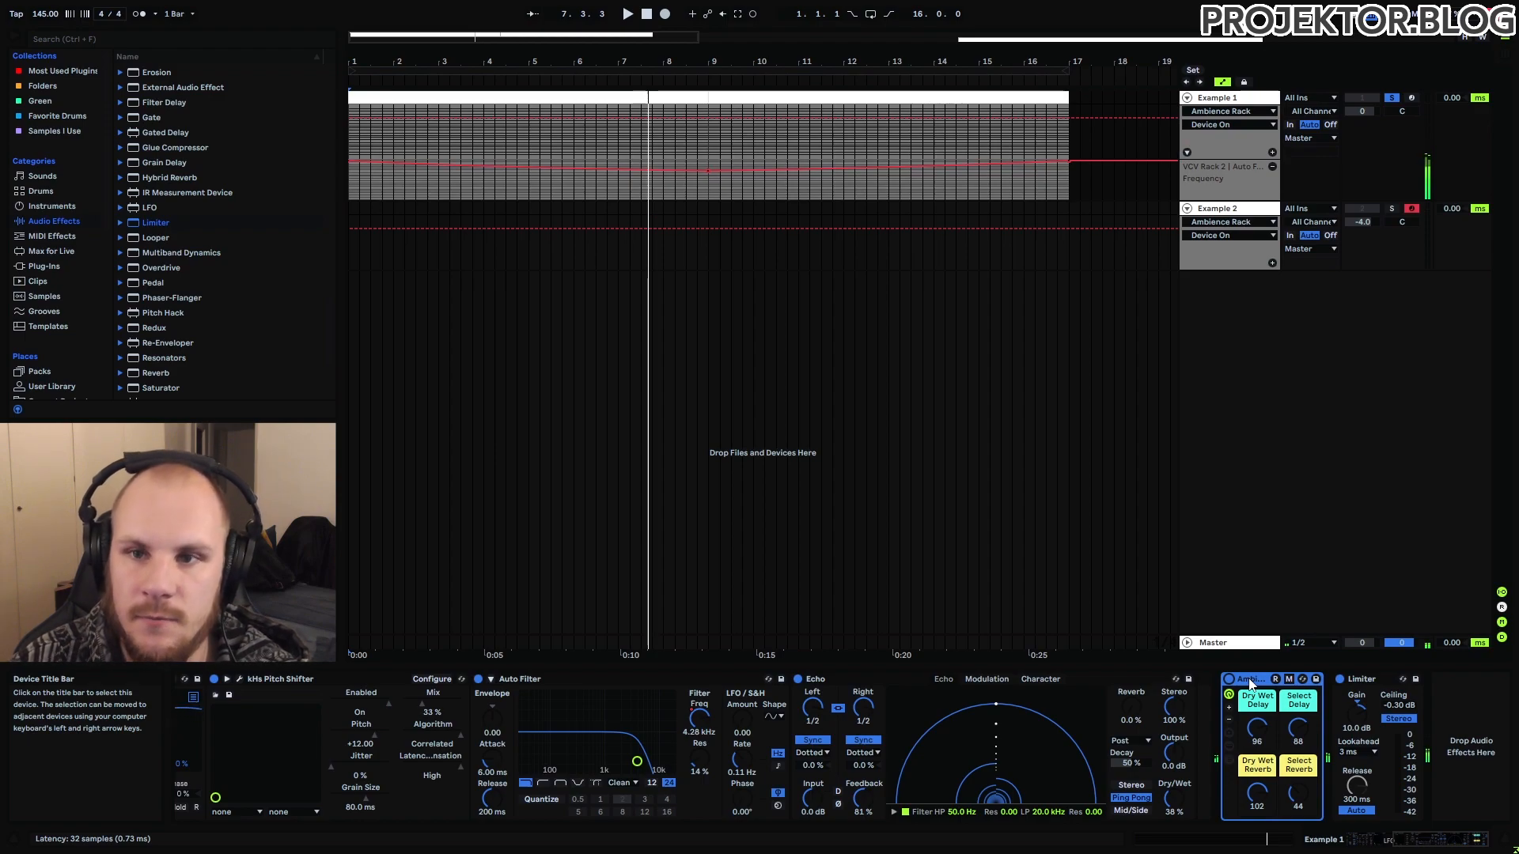
# - Expand the Ambience Rack's chain and both DryWet racks inside it, and view the two delay chains in the nested Audio Effect Rack
pyautogui.click(1230, 758)
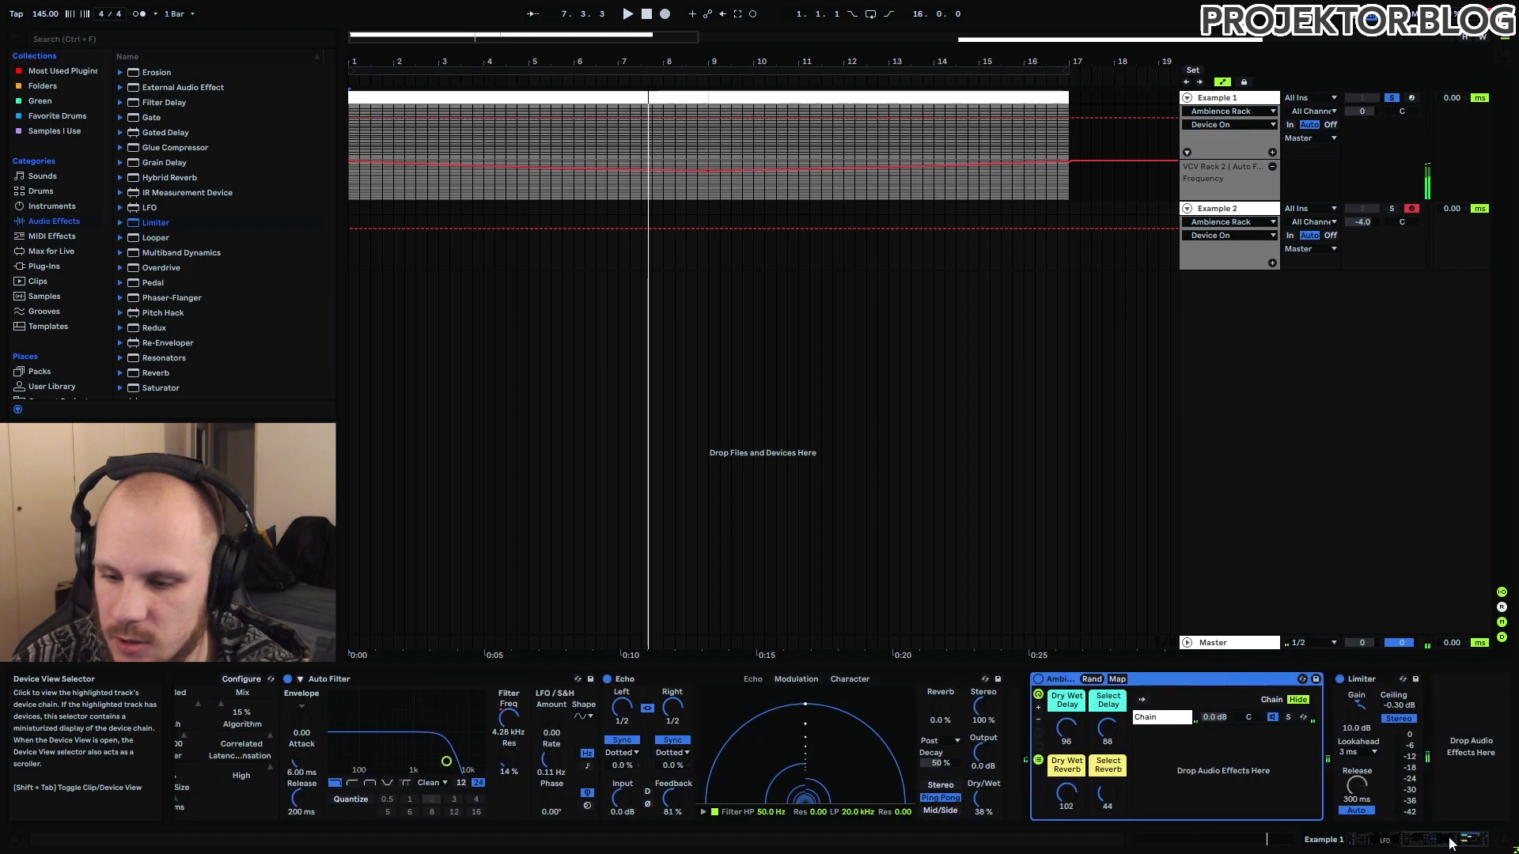
pyautogui.doubleClick(1150, 720)
pyautogui.doubleClick(1333, 767)
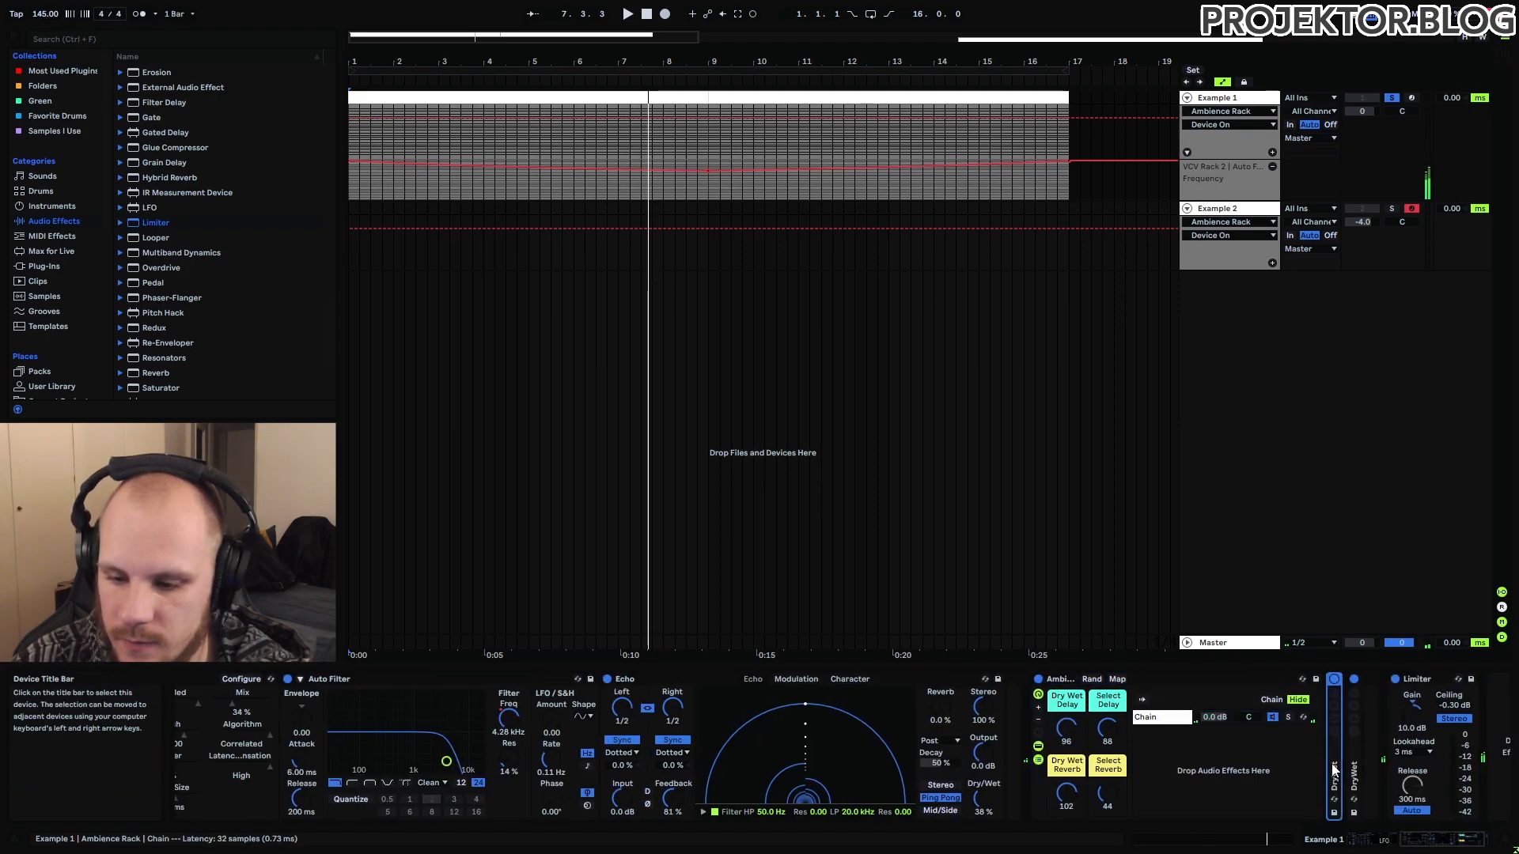
pyautogui.moveTo(1429, 835); pyautogui.dragTo(1494, 837)
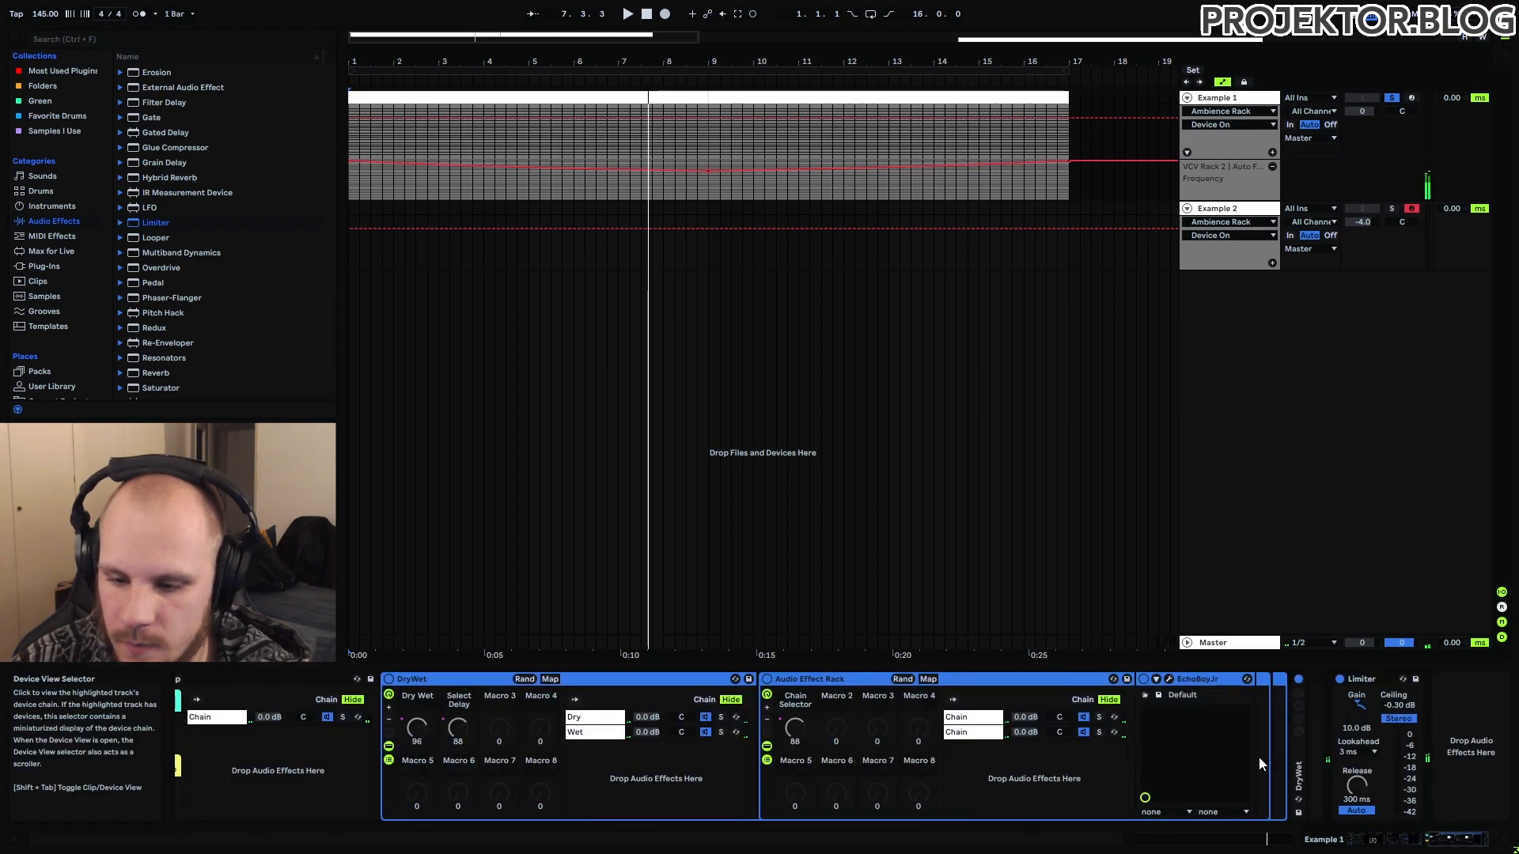
pyautogui.click(1305, 758)
pyautogui.doubleClick(1304, 757)
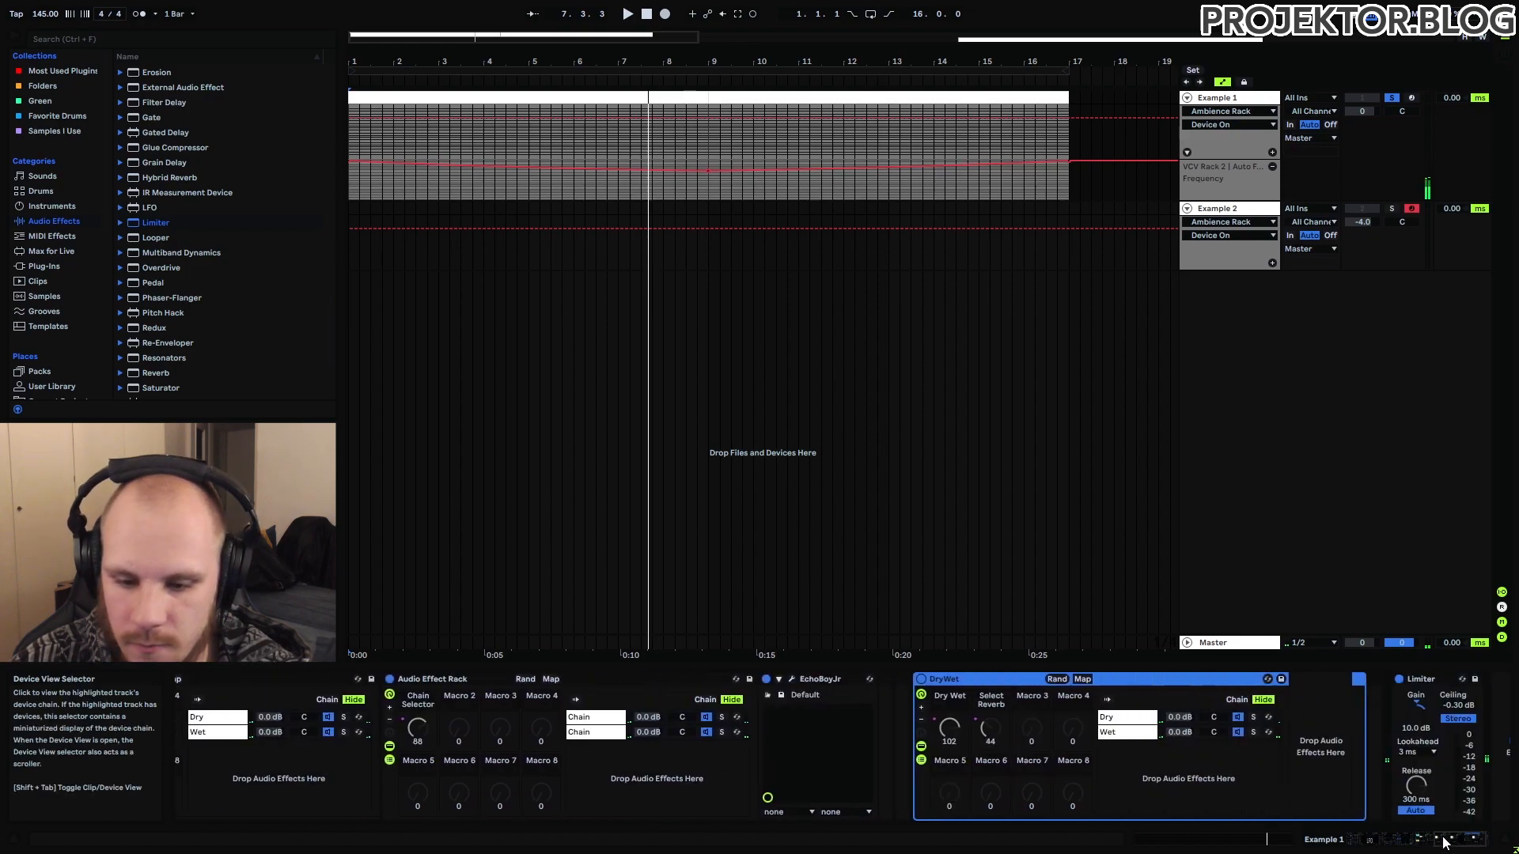
pyautogui.click(610, 719)
pyautogui.click(608, 734)
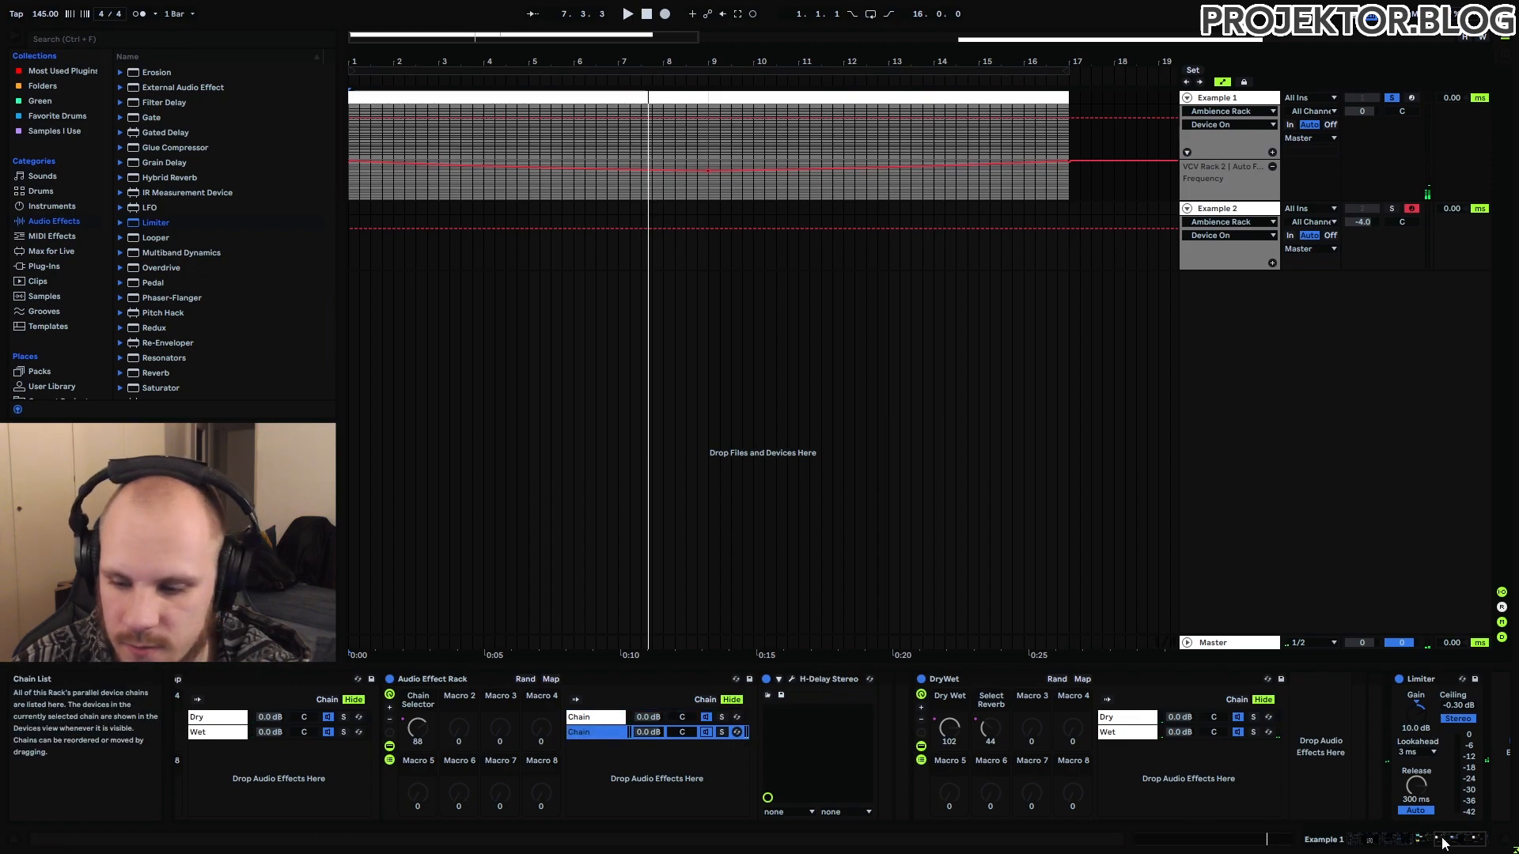
# - Open the Audio Effect Rack in the Wet chain of the reverb DryWet rack and view each of its three reverb chains
pyautogui.hscroll(2, 1006, 716)
pyautogui.click(1061, 720)
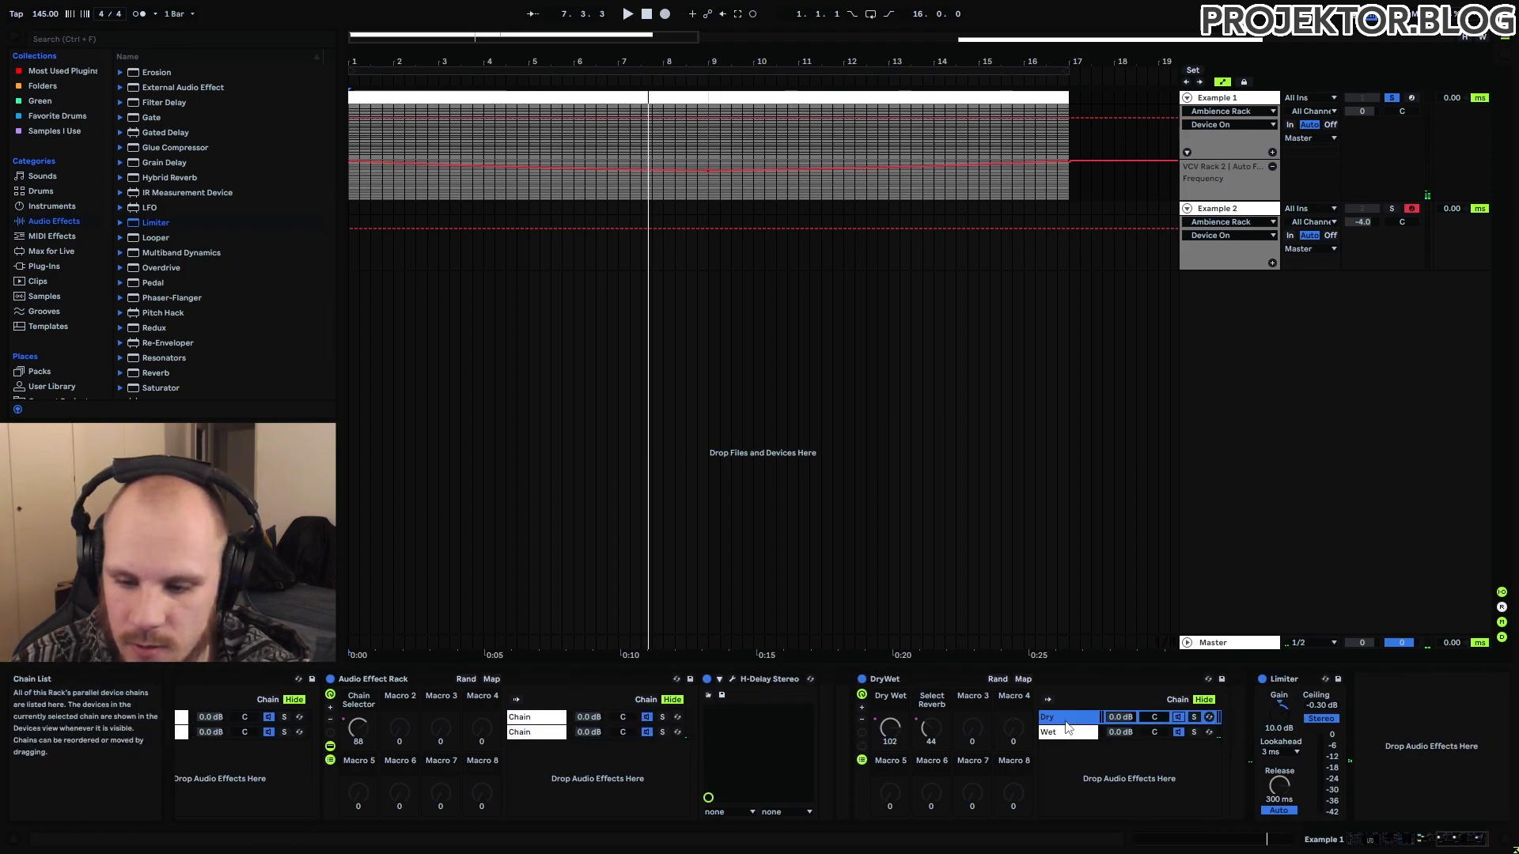
pyautogui.click(1062, 731)
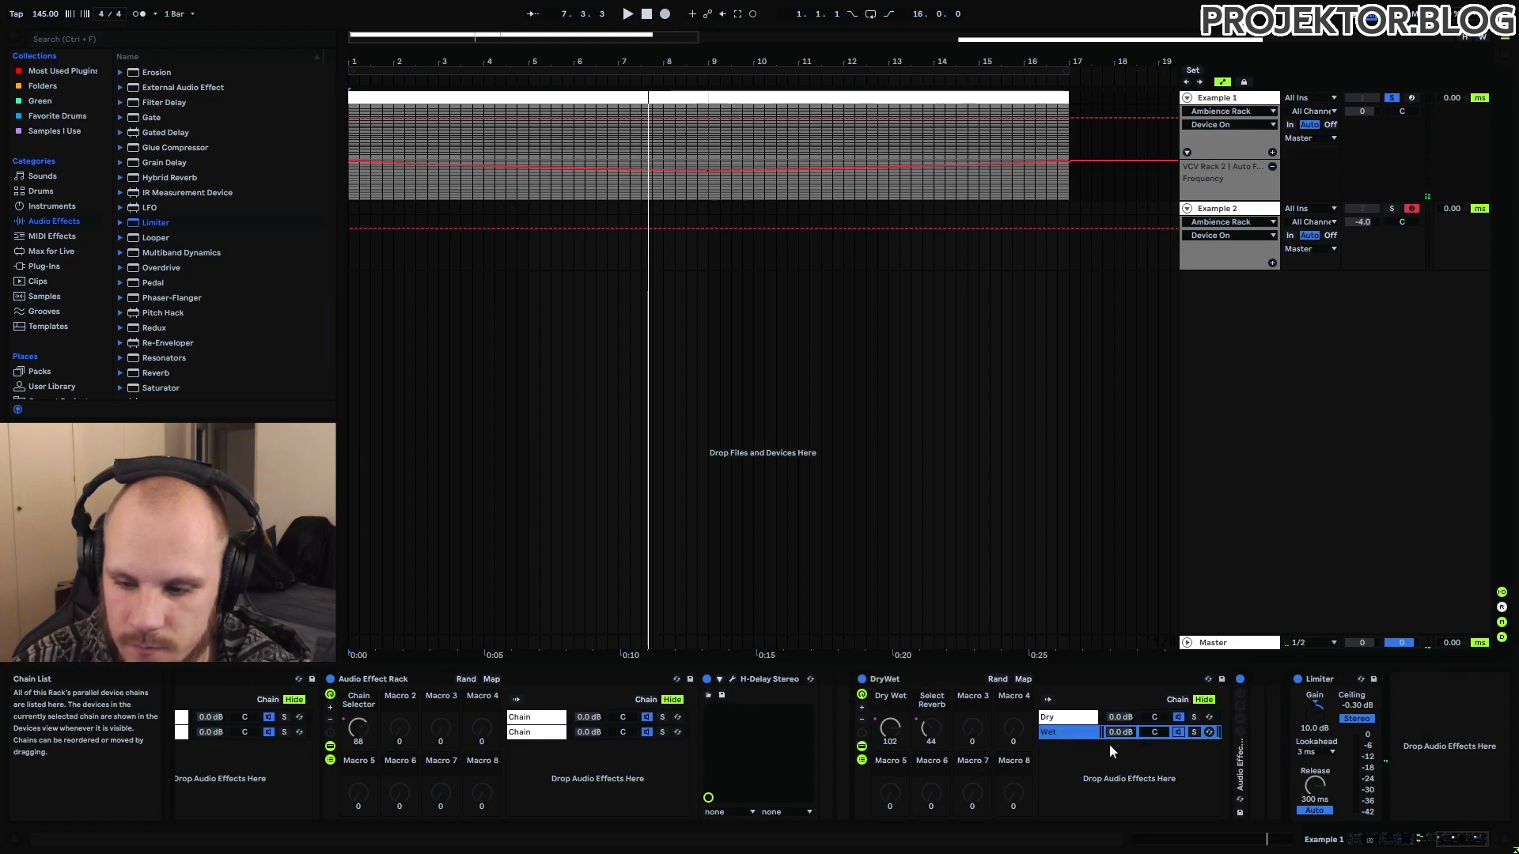
pyautogui.doubleClick(1239, 758)
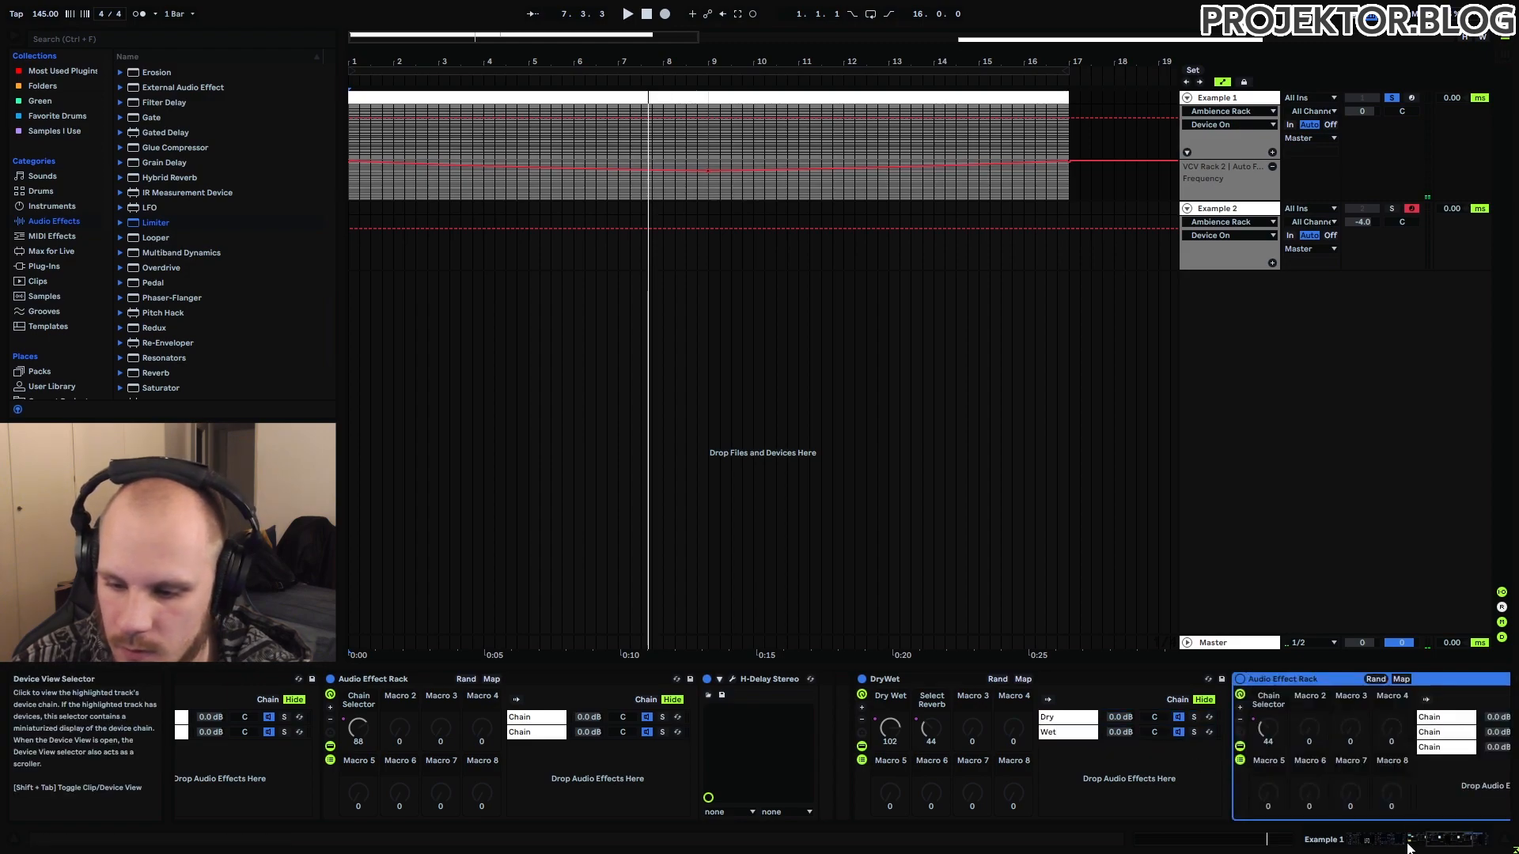
pyautogui.moveTo(1409, 842); pyautogui.dragTo(1495, 839)
pyautogui.click(998, 719)
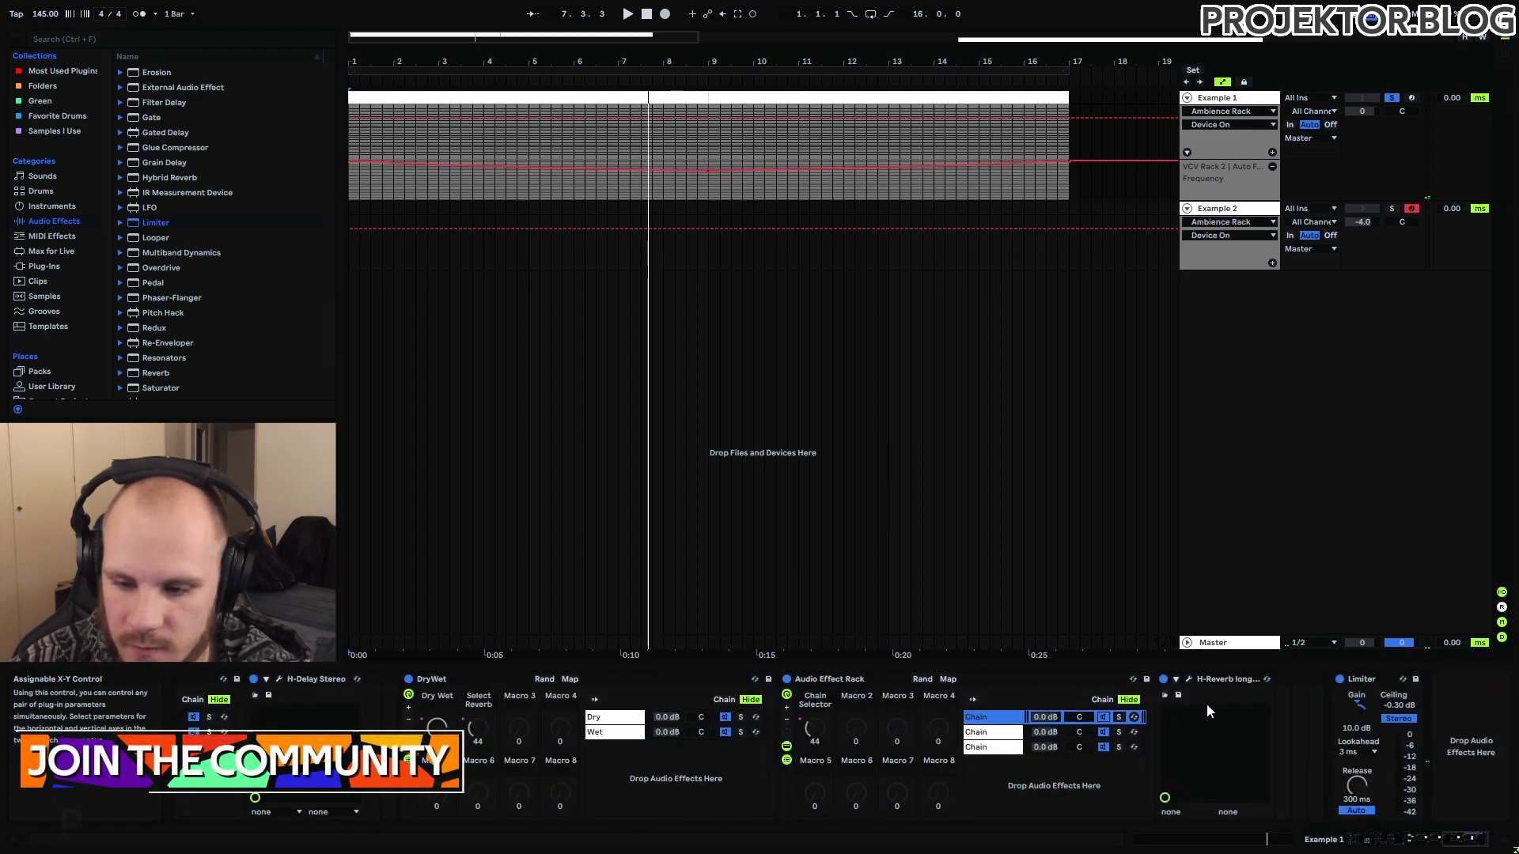
pyautogui.press('Down')
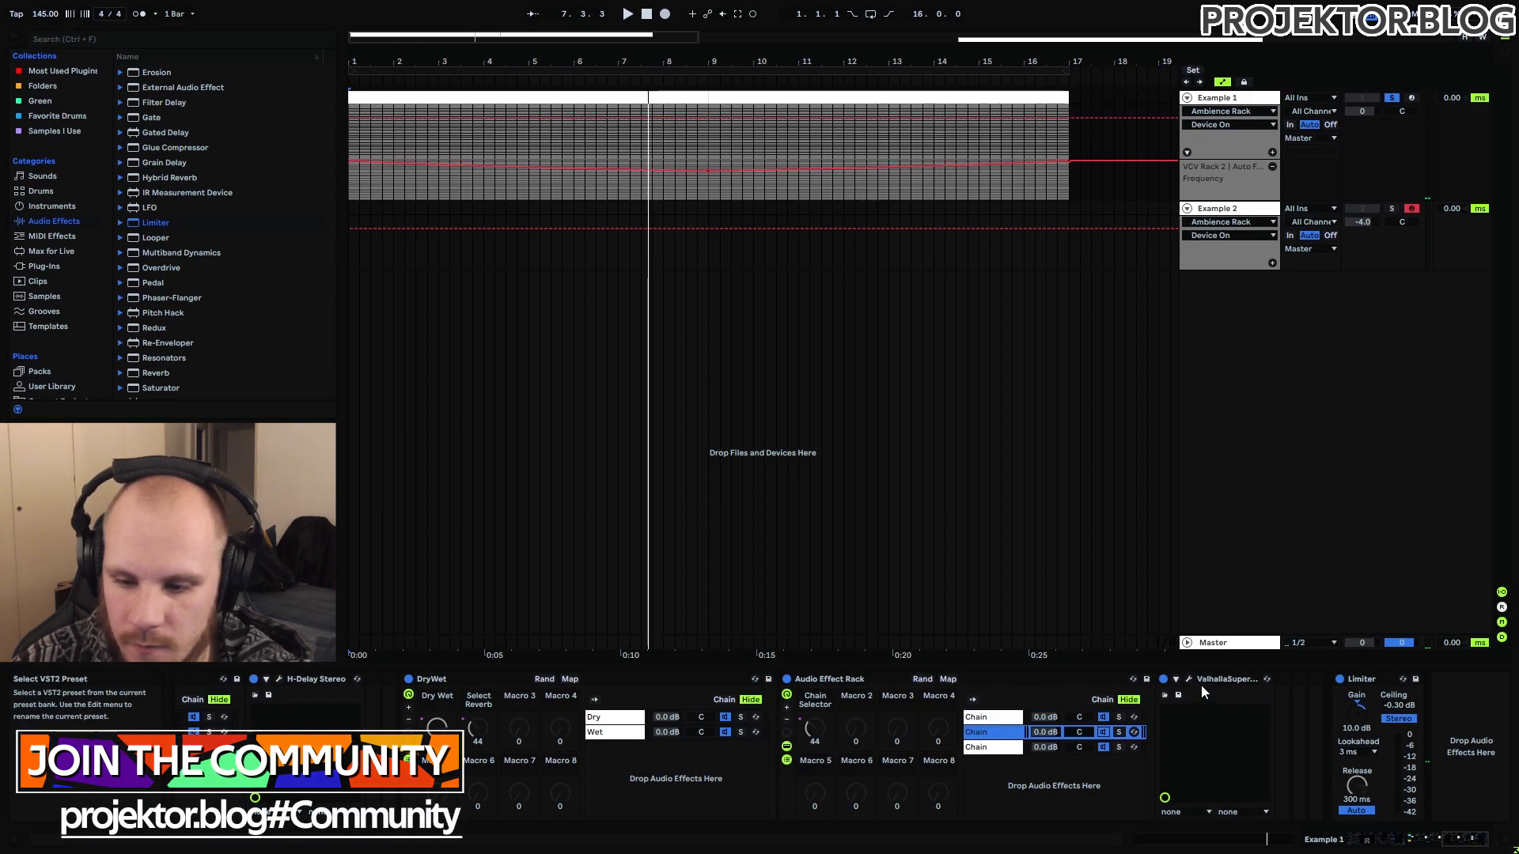
pyautogui.click(997, 747)
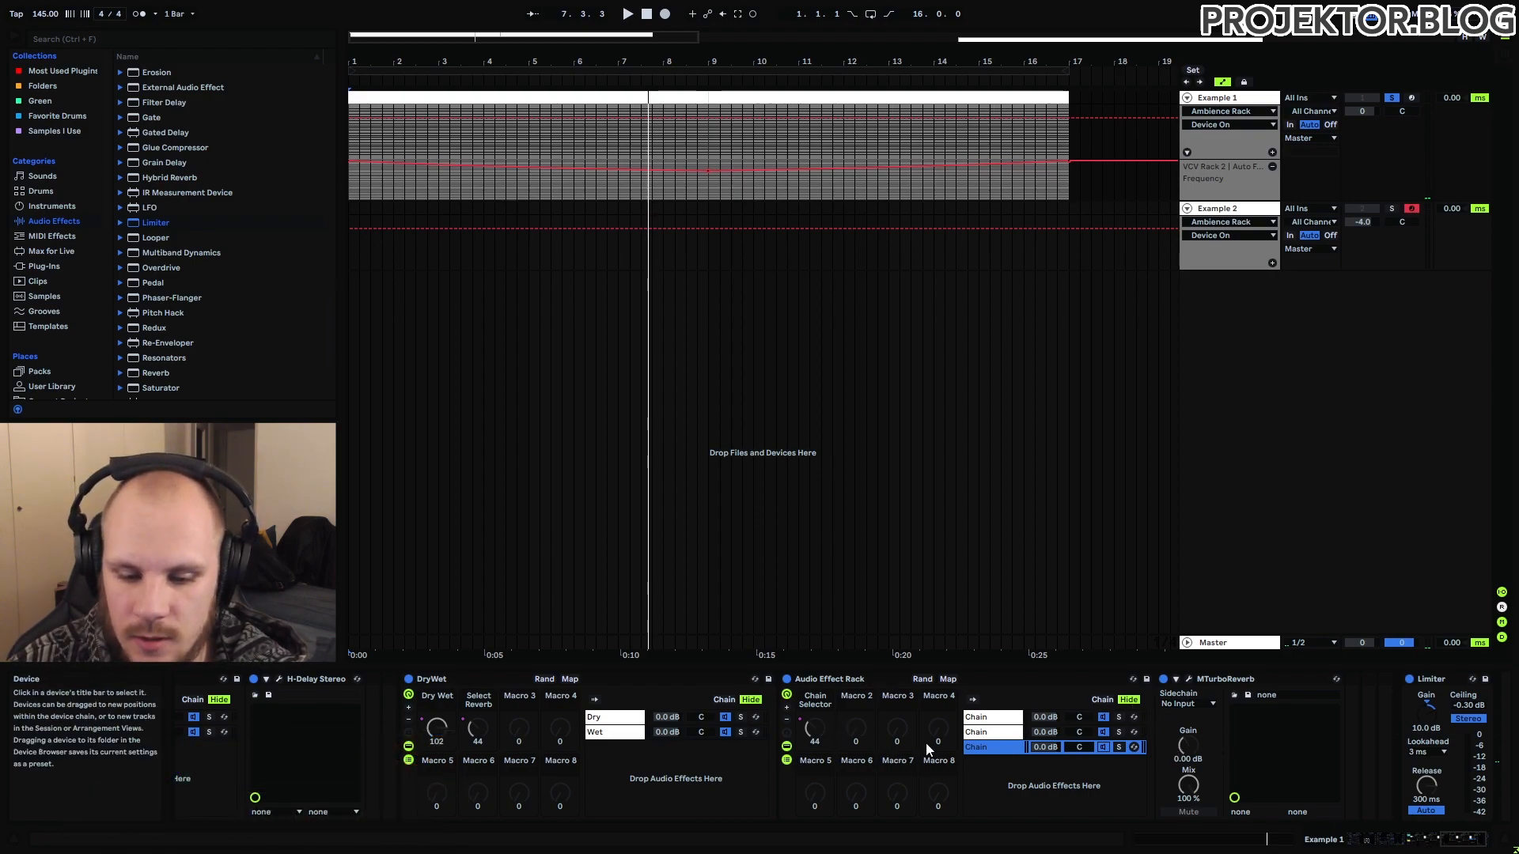
# - Show the chain select editor of the delay Audio Effect Rack to examine the chains' zones
pyautogui.moveTo(1452, 840); pyautogui.dragTo(1425, 840)
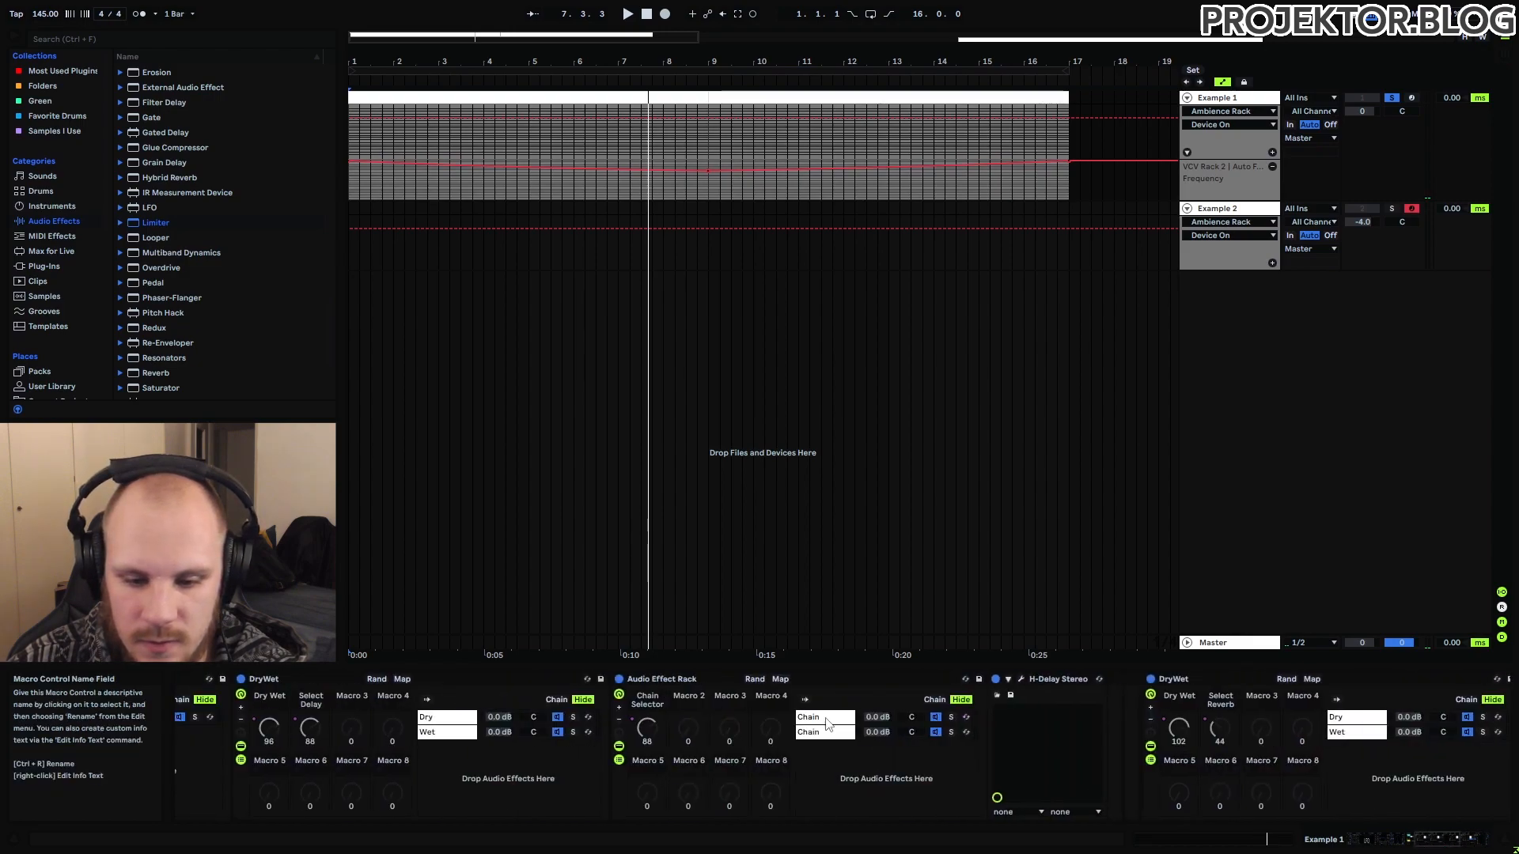
pyautogui.click(936, 700)
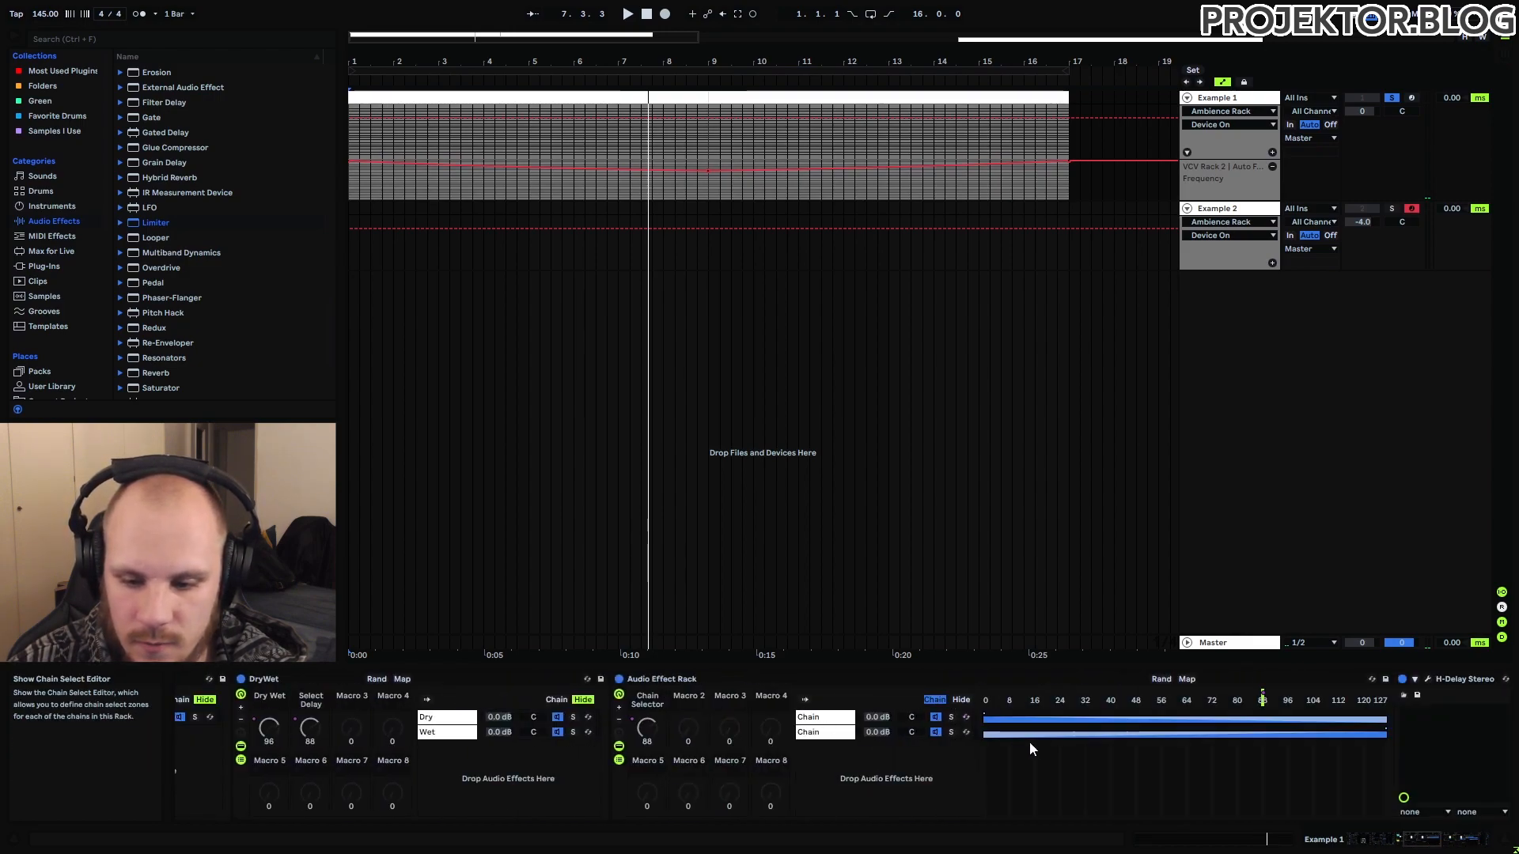
pyautogui.moveTo(1421, 840)
pyautogui.mouseDown()
pyautogui.moveTo(1505, 840)
pyautogui.moveTo(1409, 848)
pyautogui.mouseUp()
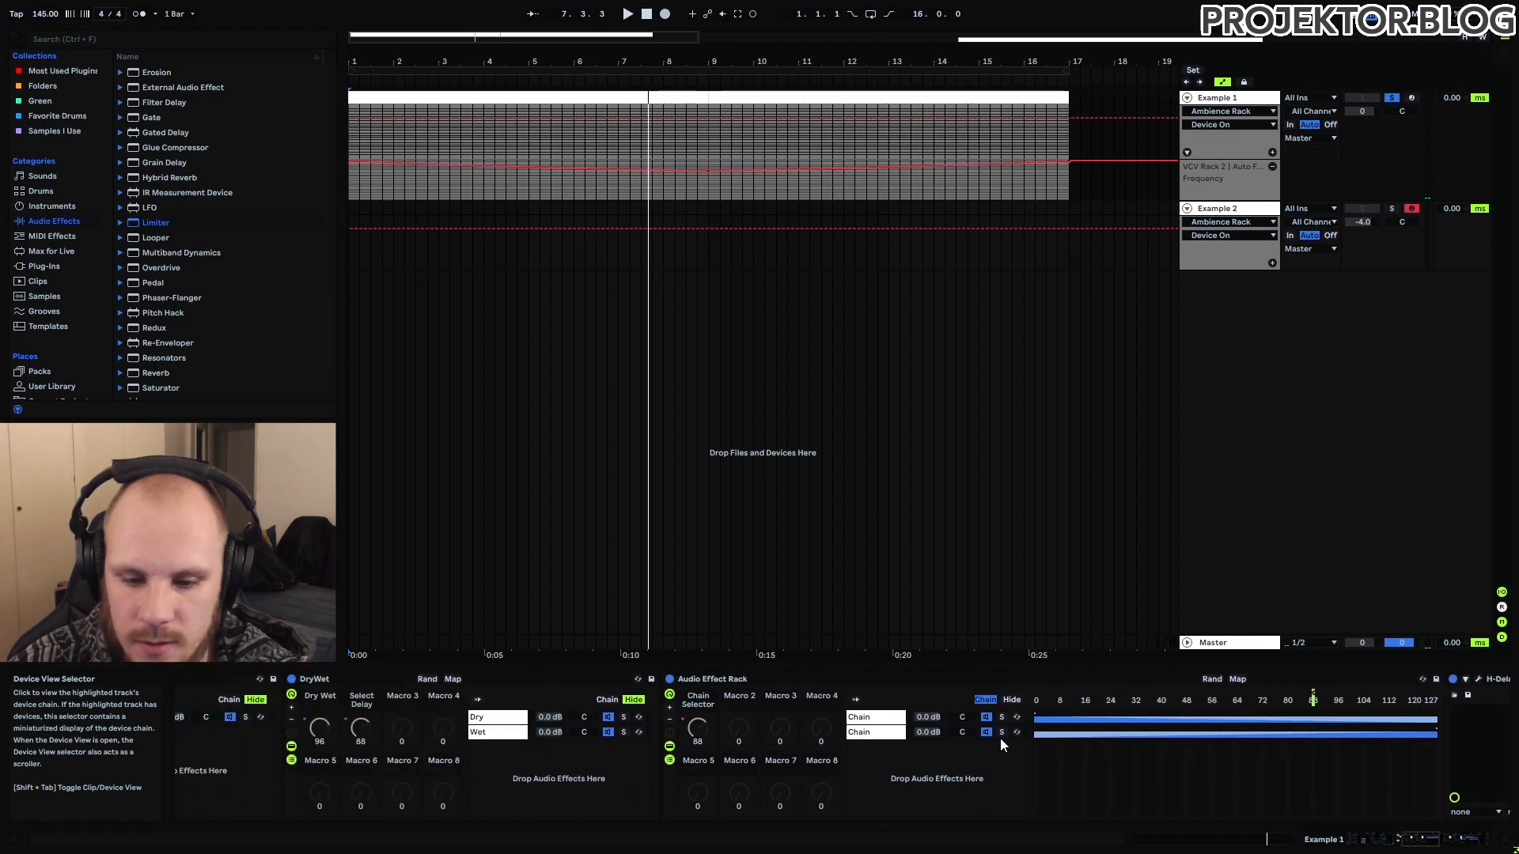
# - Fold the delay Audio Effect Rack and both DryWet racks, and select the Ambience Rack
pyautogui.doubleClick(743, 682)
pyautogui.doubleClick(747, 678)
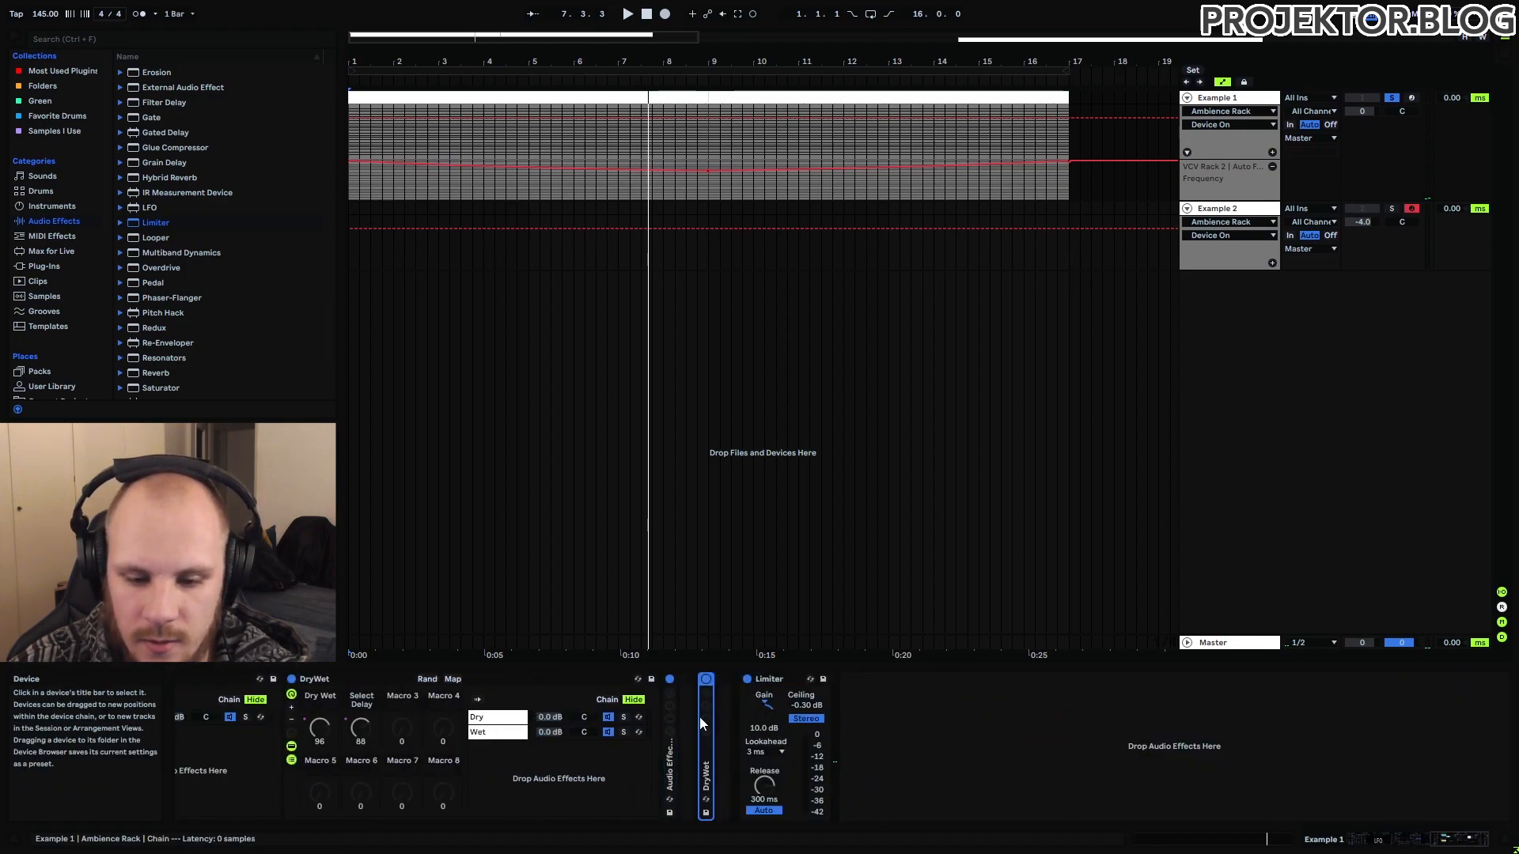
pyautogui.doubleClick(324, 678)
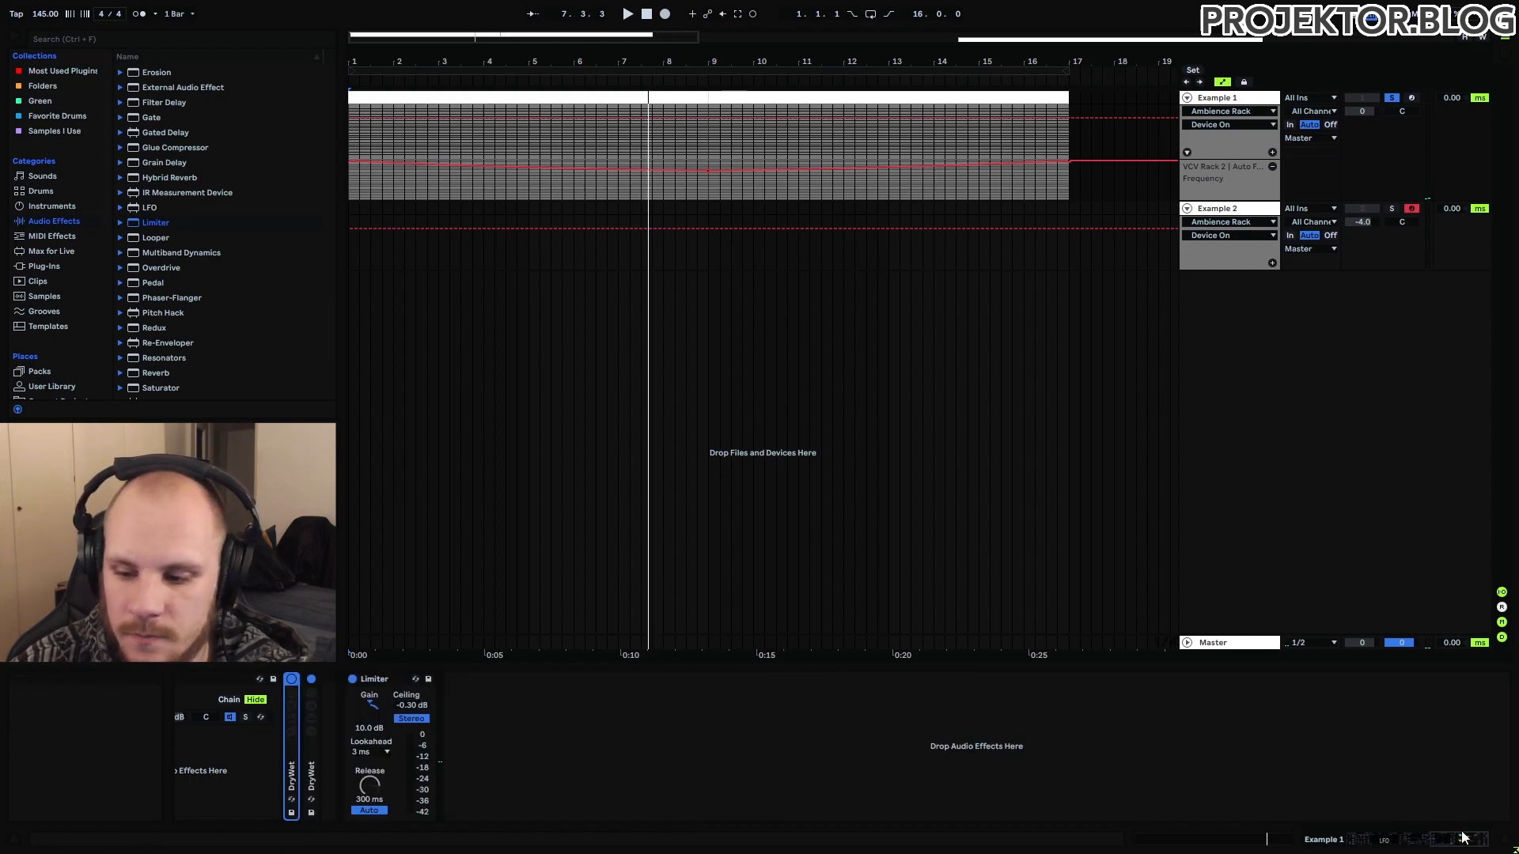
pyautogui.moveTo(1461, 837); pyautogui.dragTo(1450, 843)
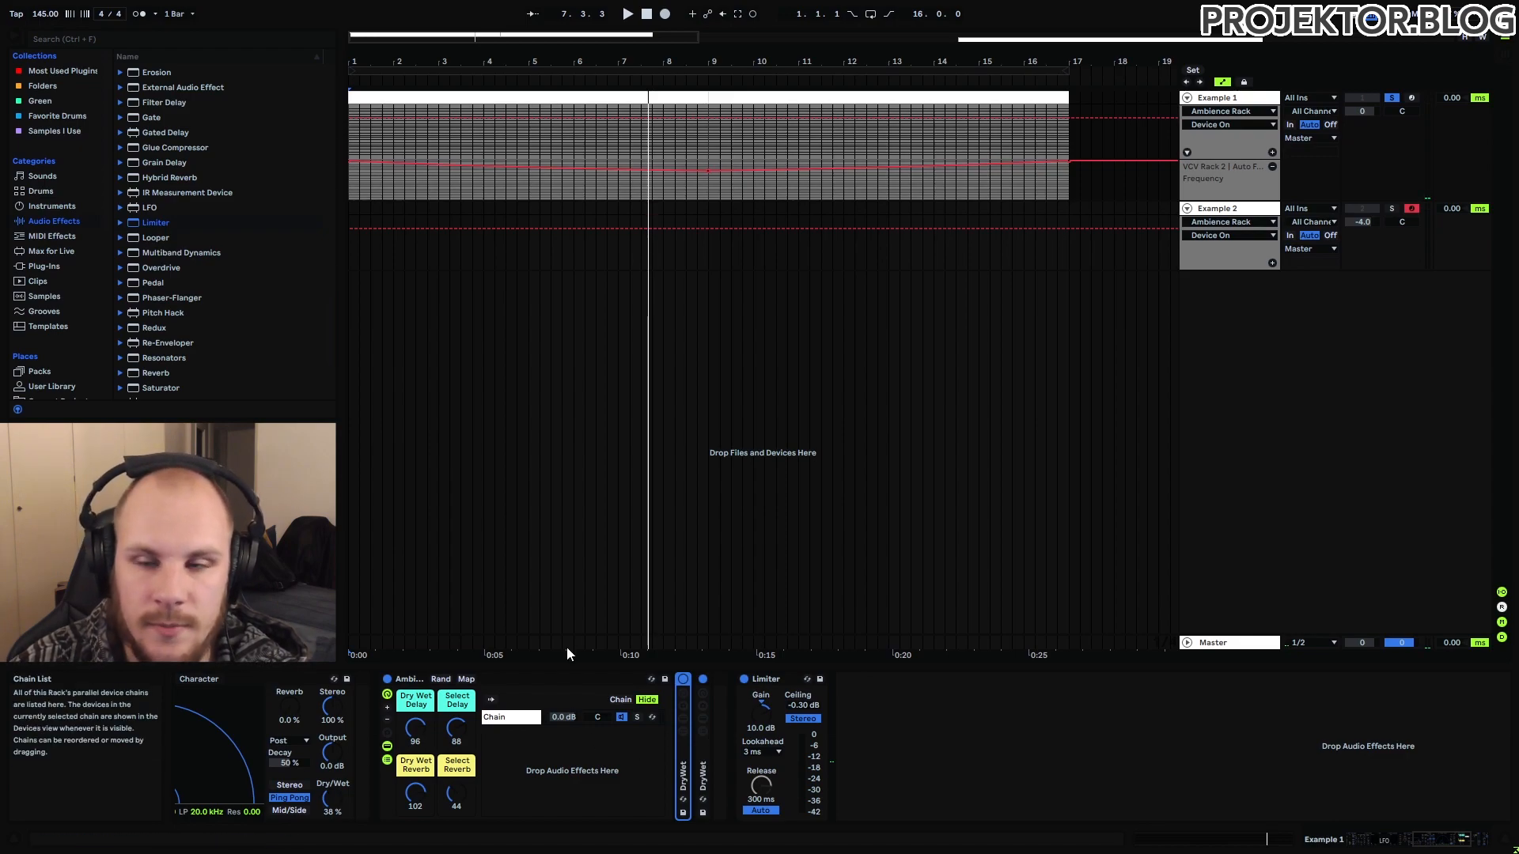
pyautogui.click(405, 681)
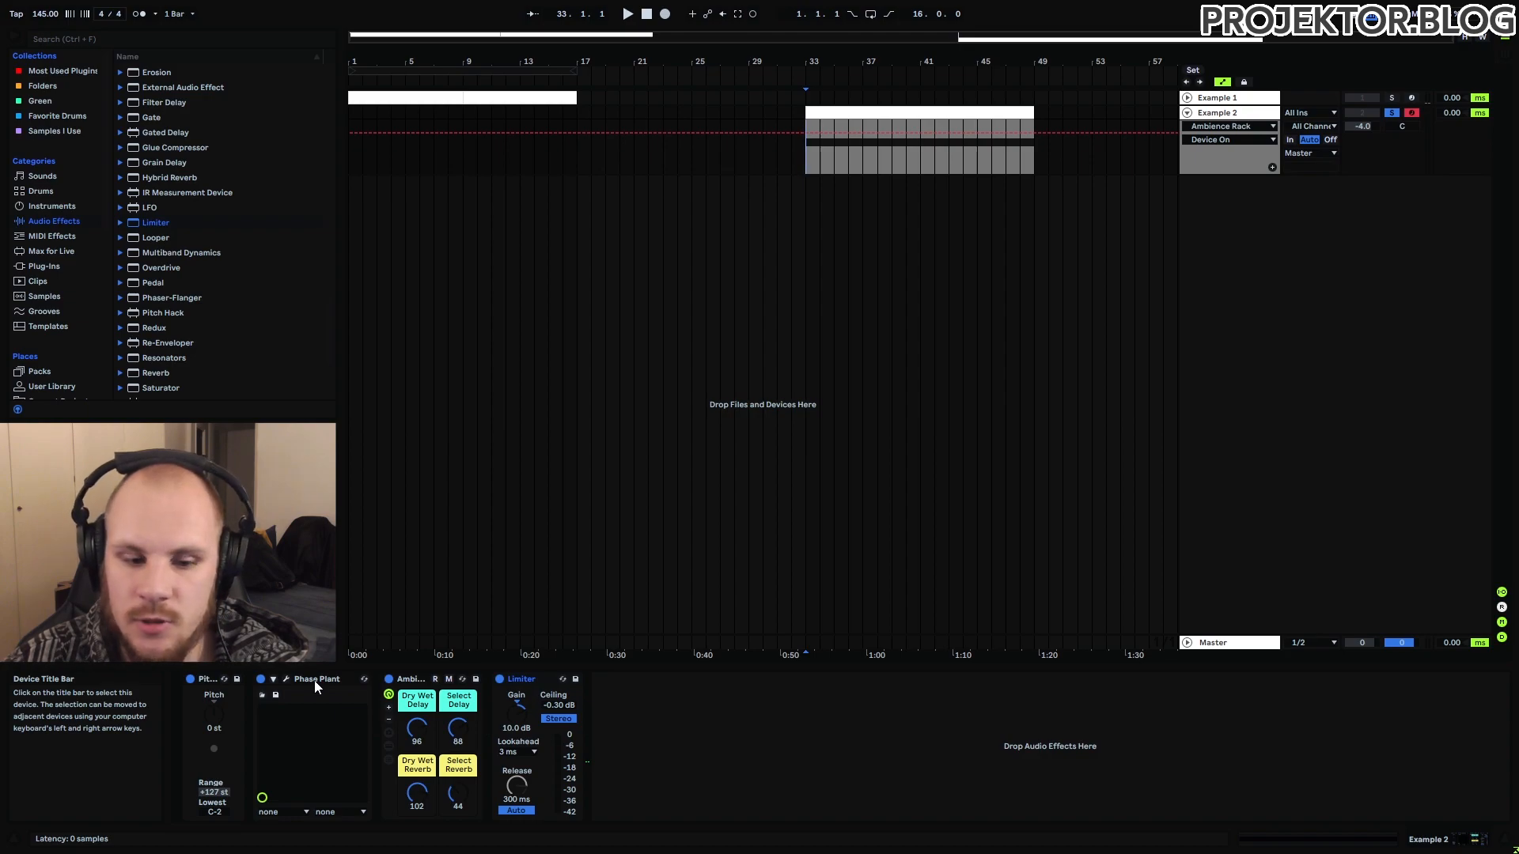
# - Open the Phase Plant window on Example 2, and minimize the expanded LFOs so that only the first LFO is shown in full
pyautogui.click(286, 680)
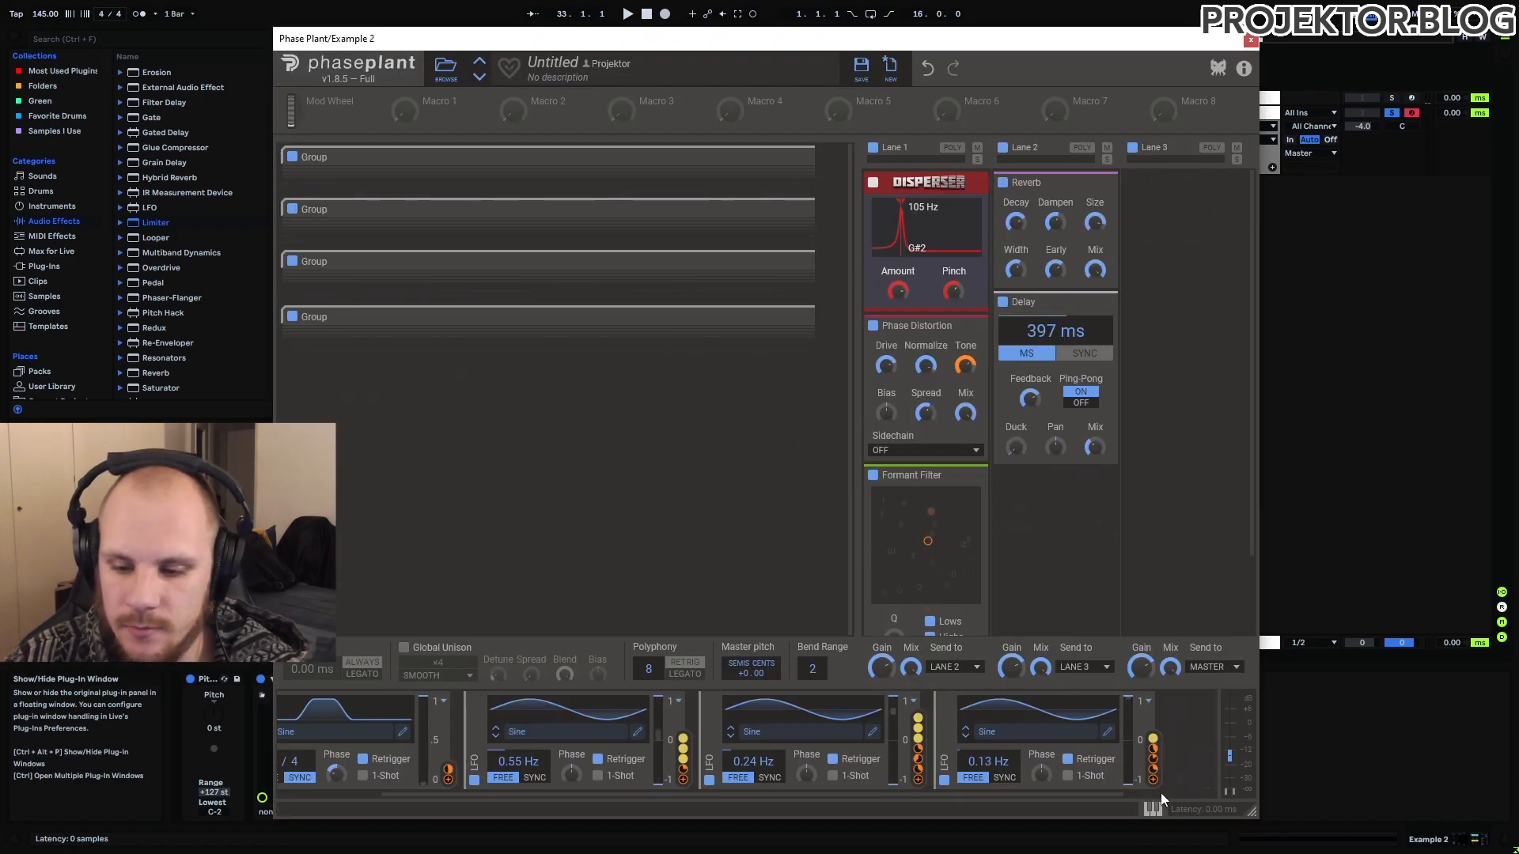
pyautogui.moveTo(1065, 793); pyautogui.dragTo(904, 801)
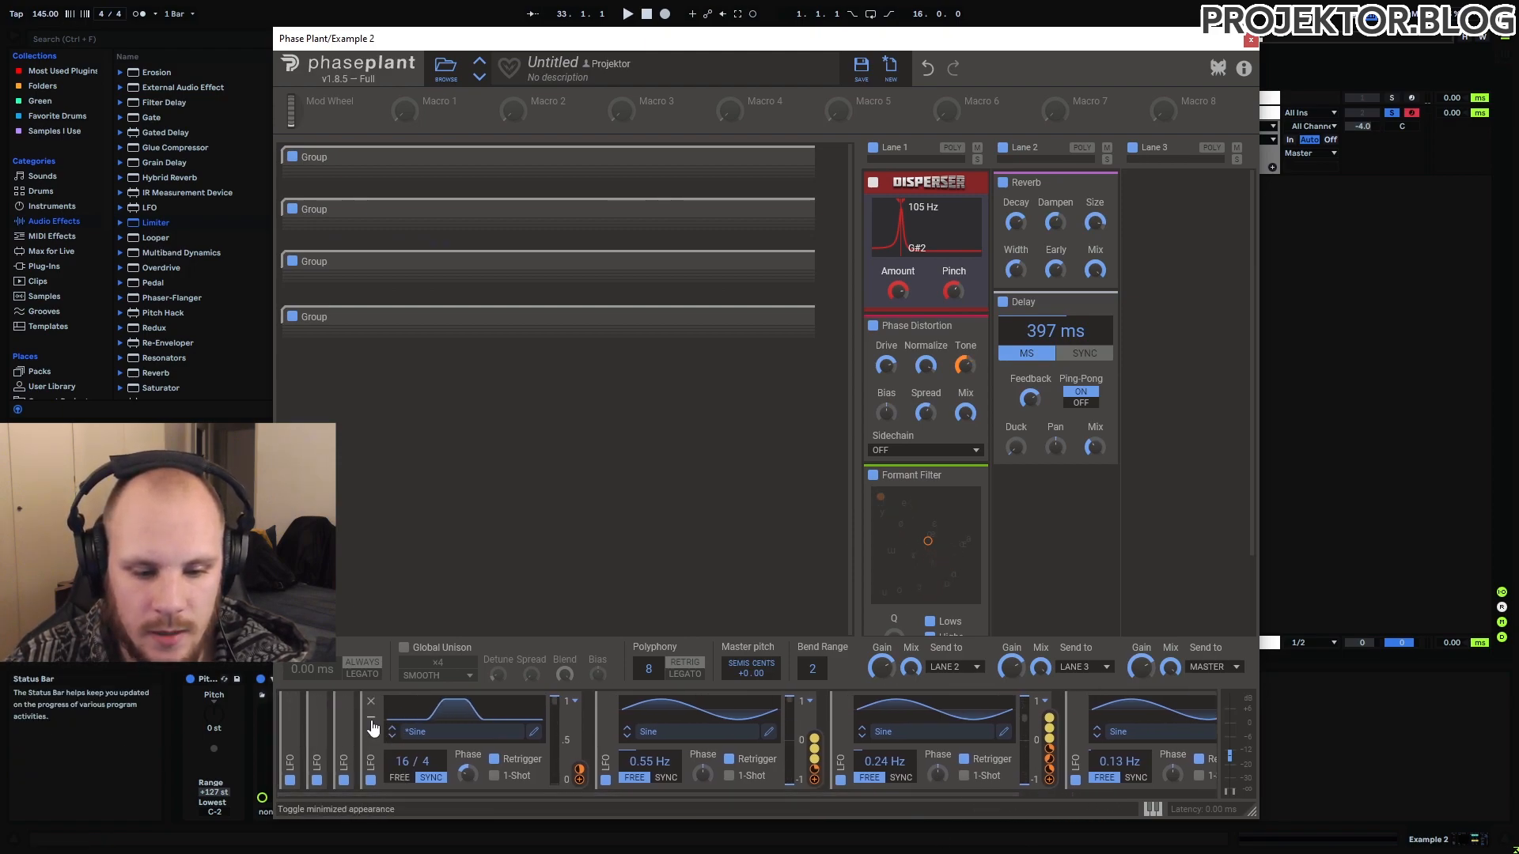
pyautogui.click(372, 723)
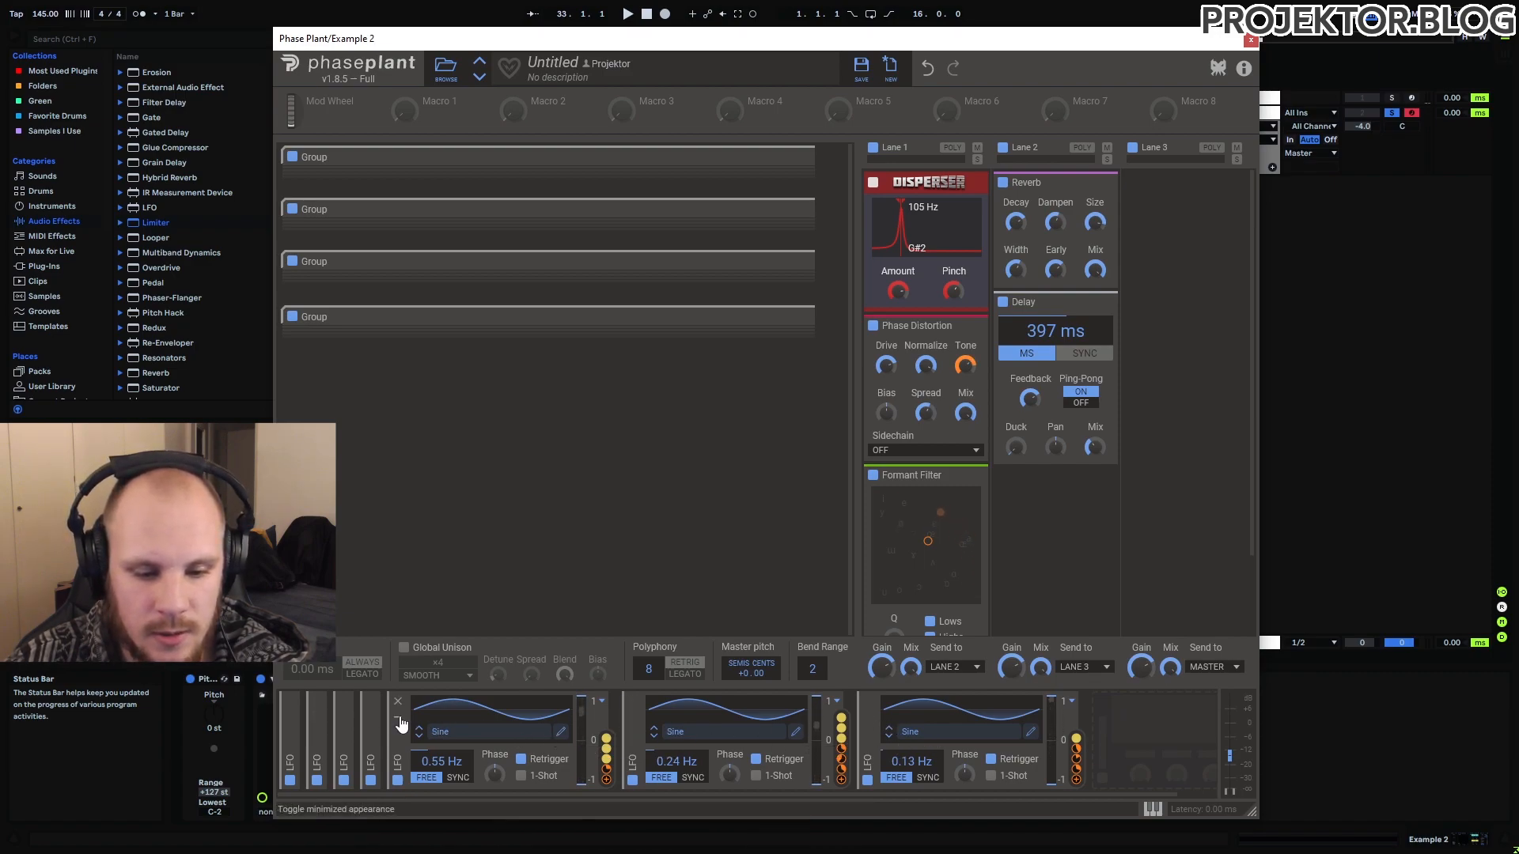
pyautogui.click(399, 721)
pyautogui.click(425, 720)
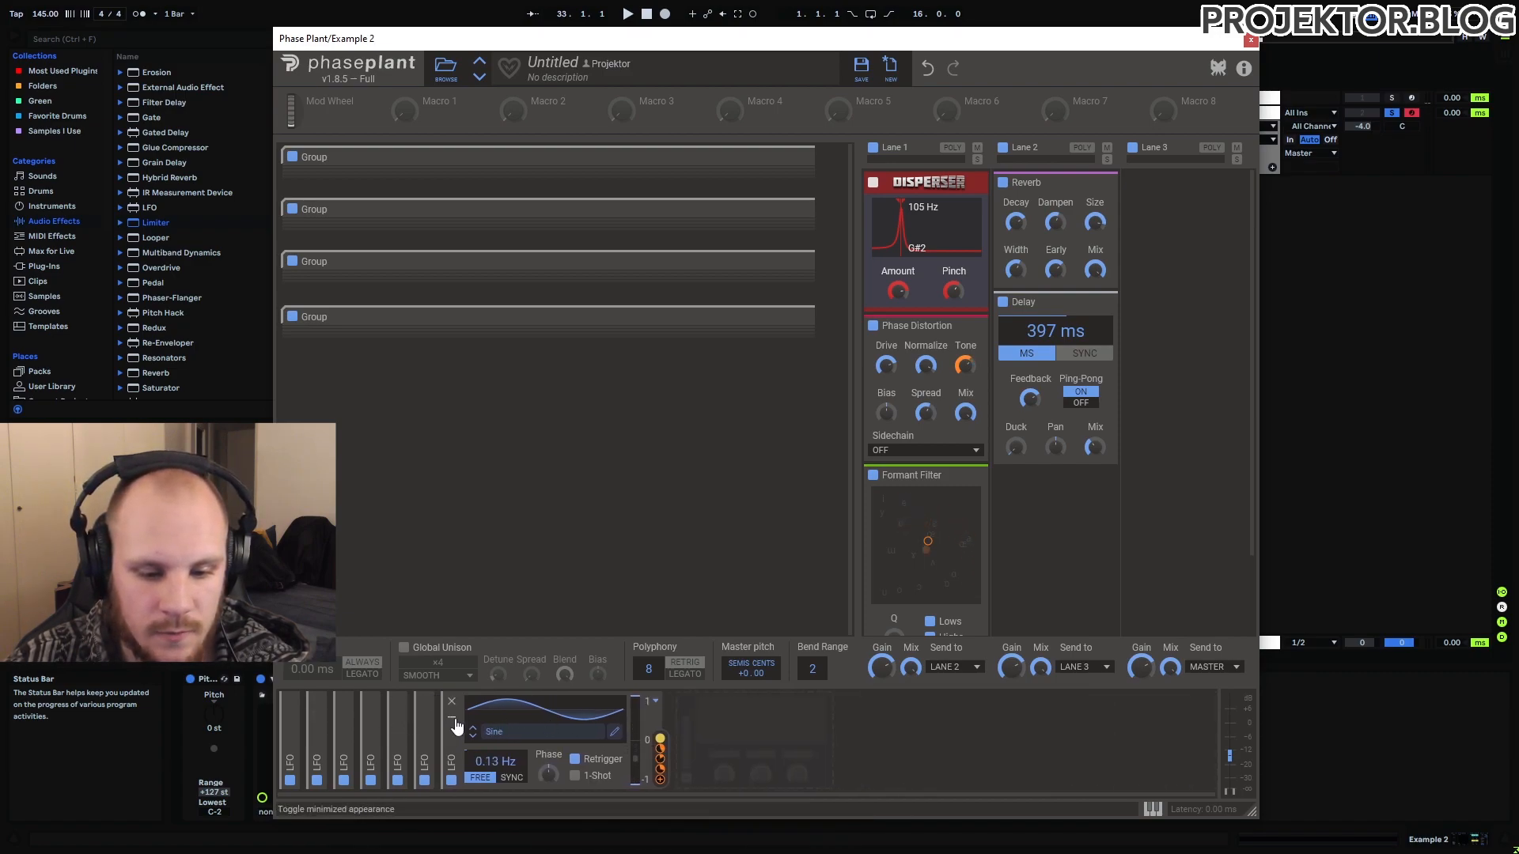
pyautogui.click(452, 720)
pyautogui.click(301, 718)
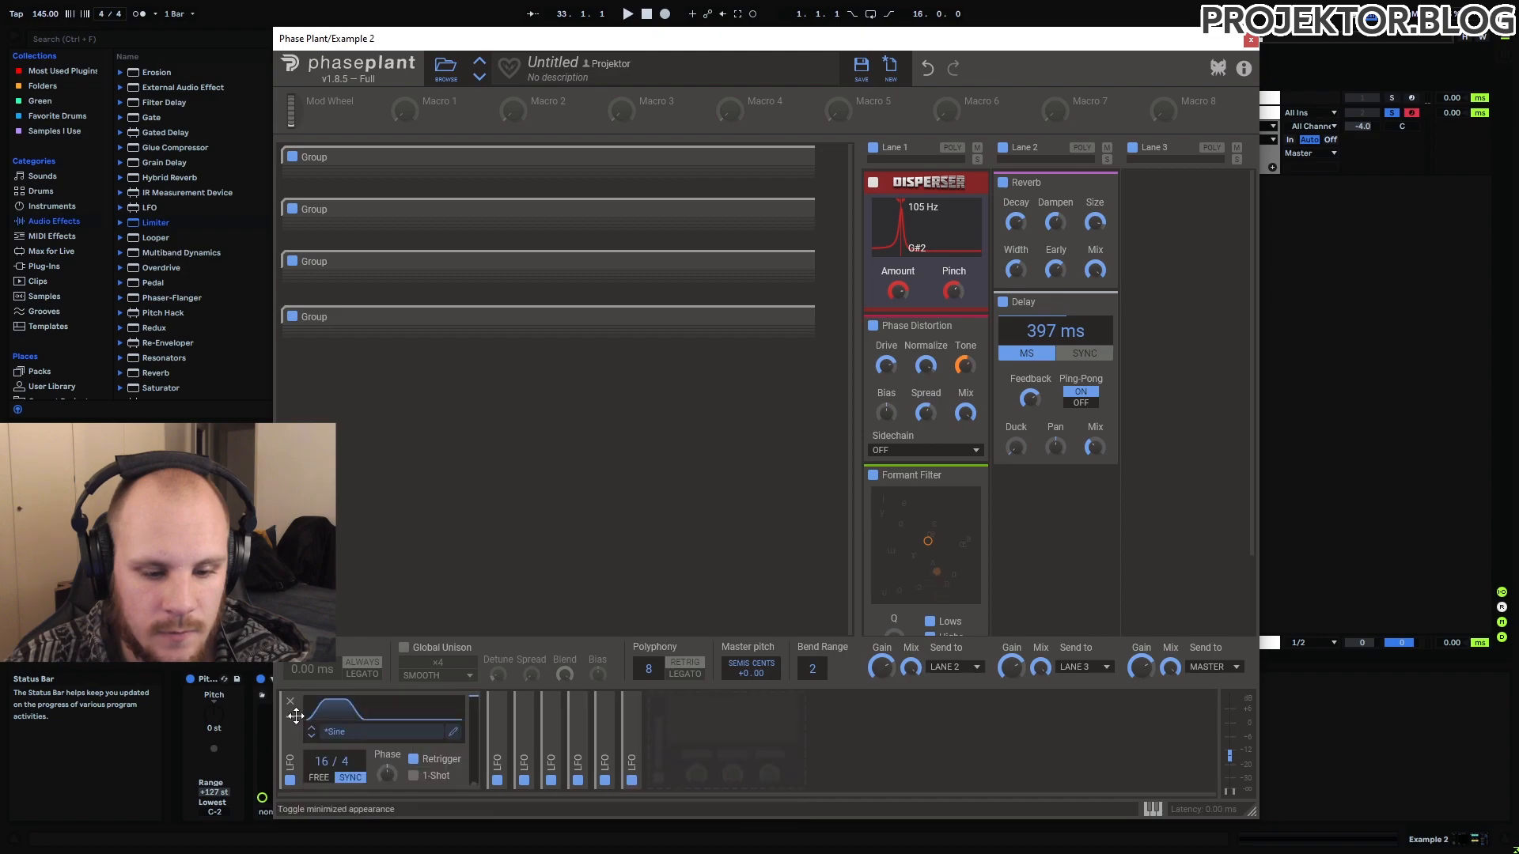
# - Expand the second, third and fourth LFOs so their curves and phases can be compared with the first LFO
pyautogui.click(579, 715)
pyautogui.click(552, 714)
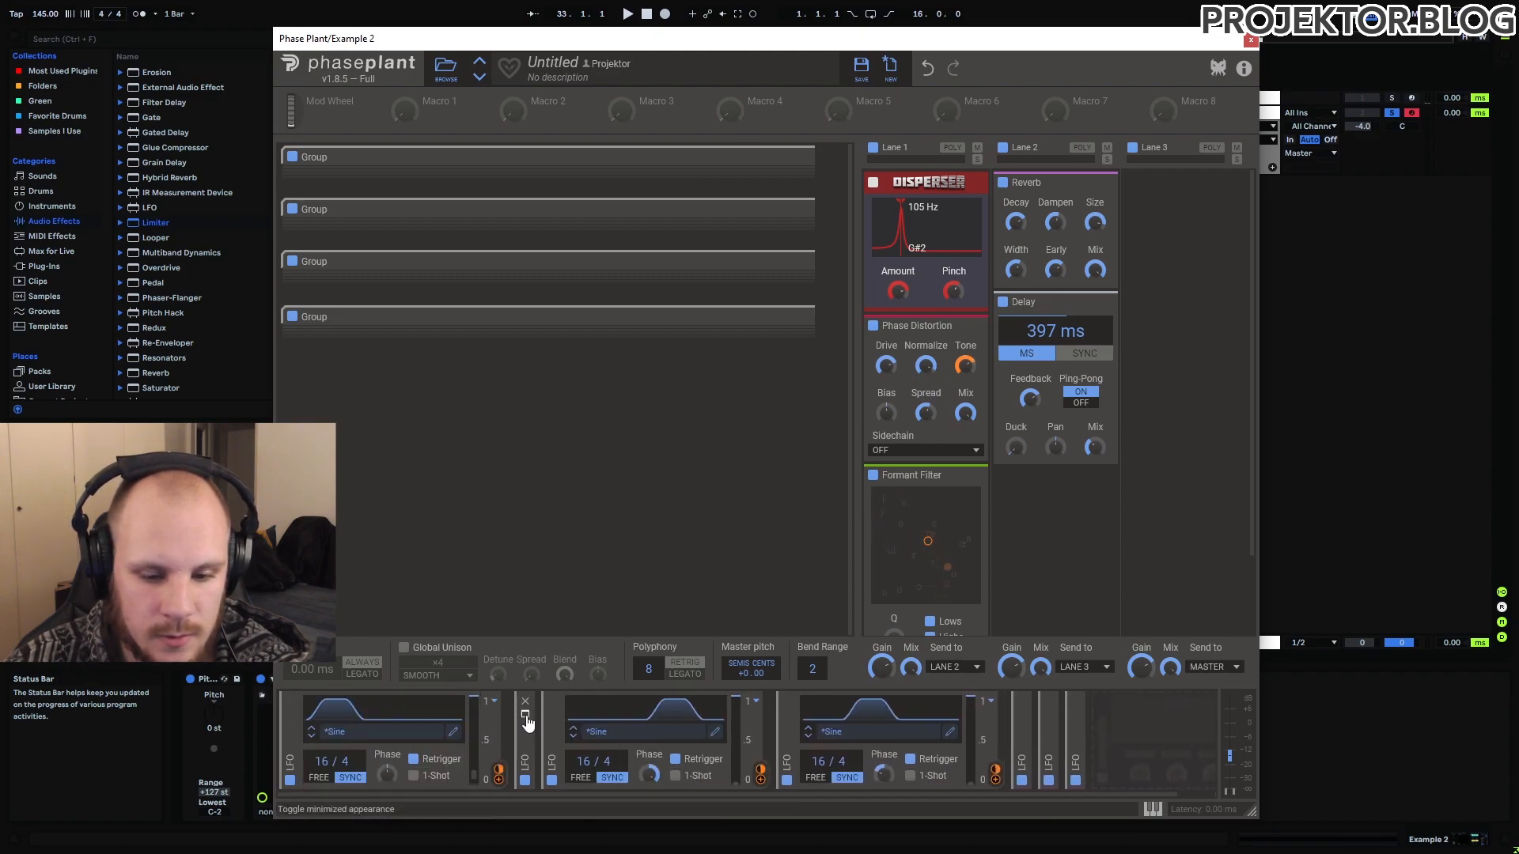
pyautogui.click(525, 715)
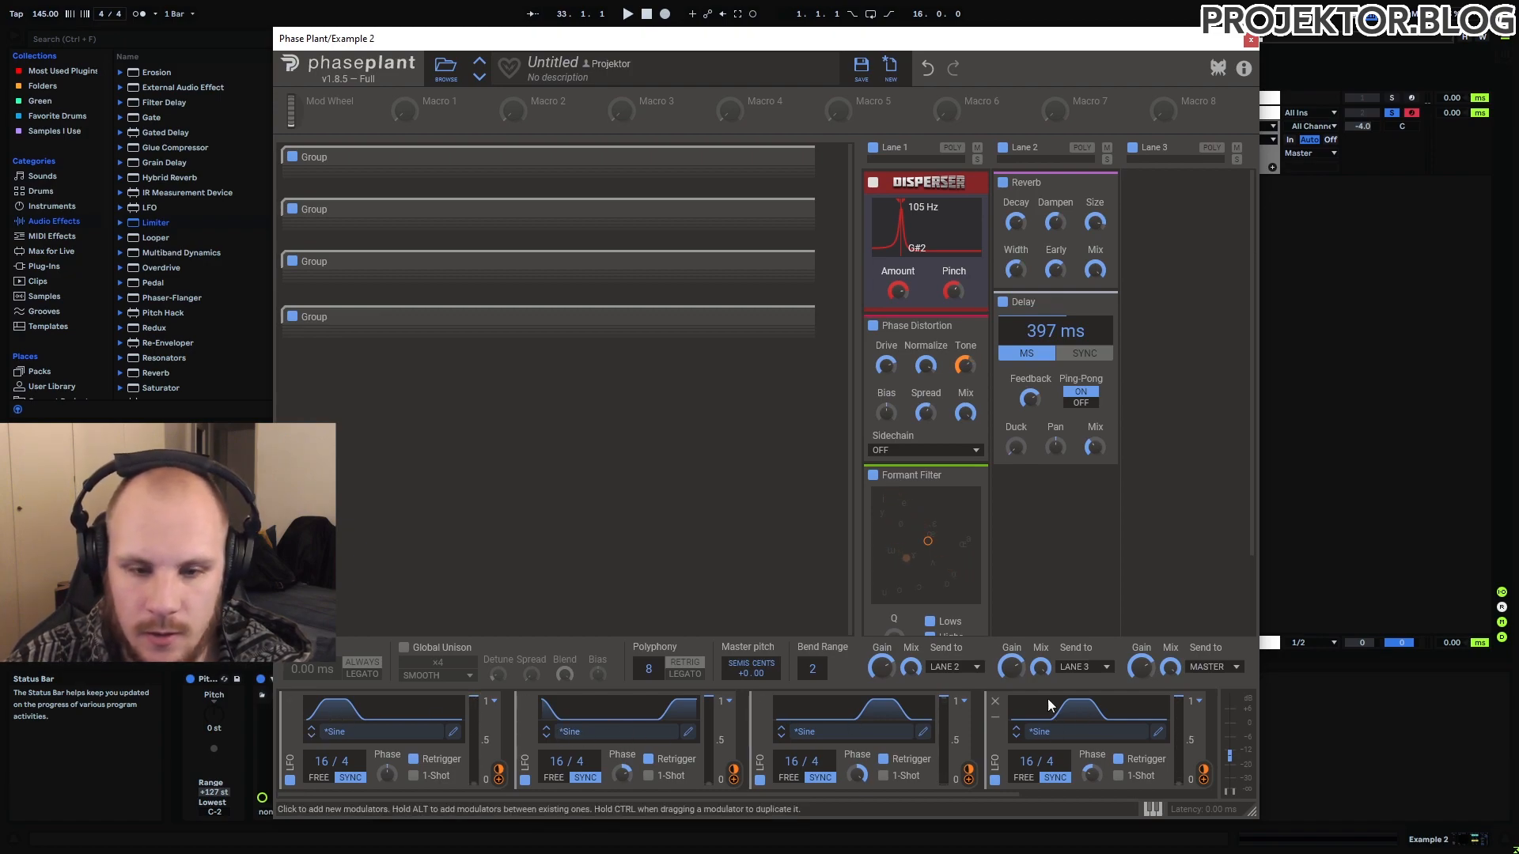
# - Expand all four generator groups to show the oscillators inside them
pyautogui.click(795, 317)
pyautogui.click(795, 262)
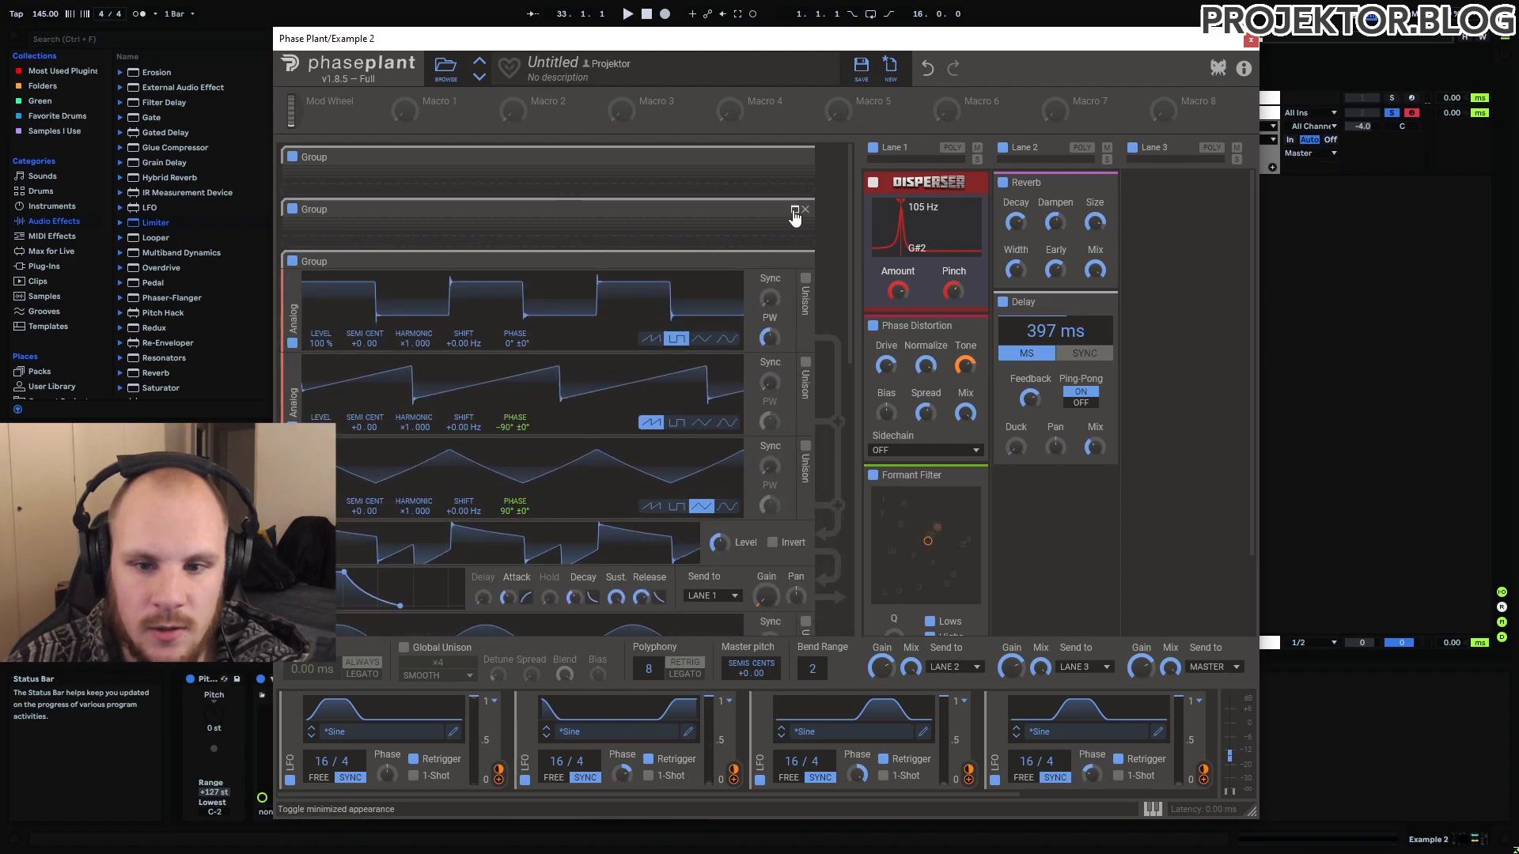
pyautogui.click(795, 210)
pyautogui.click(795, 158)
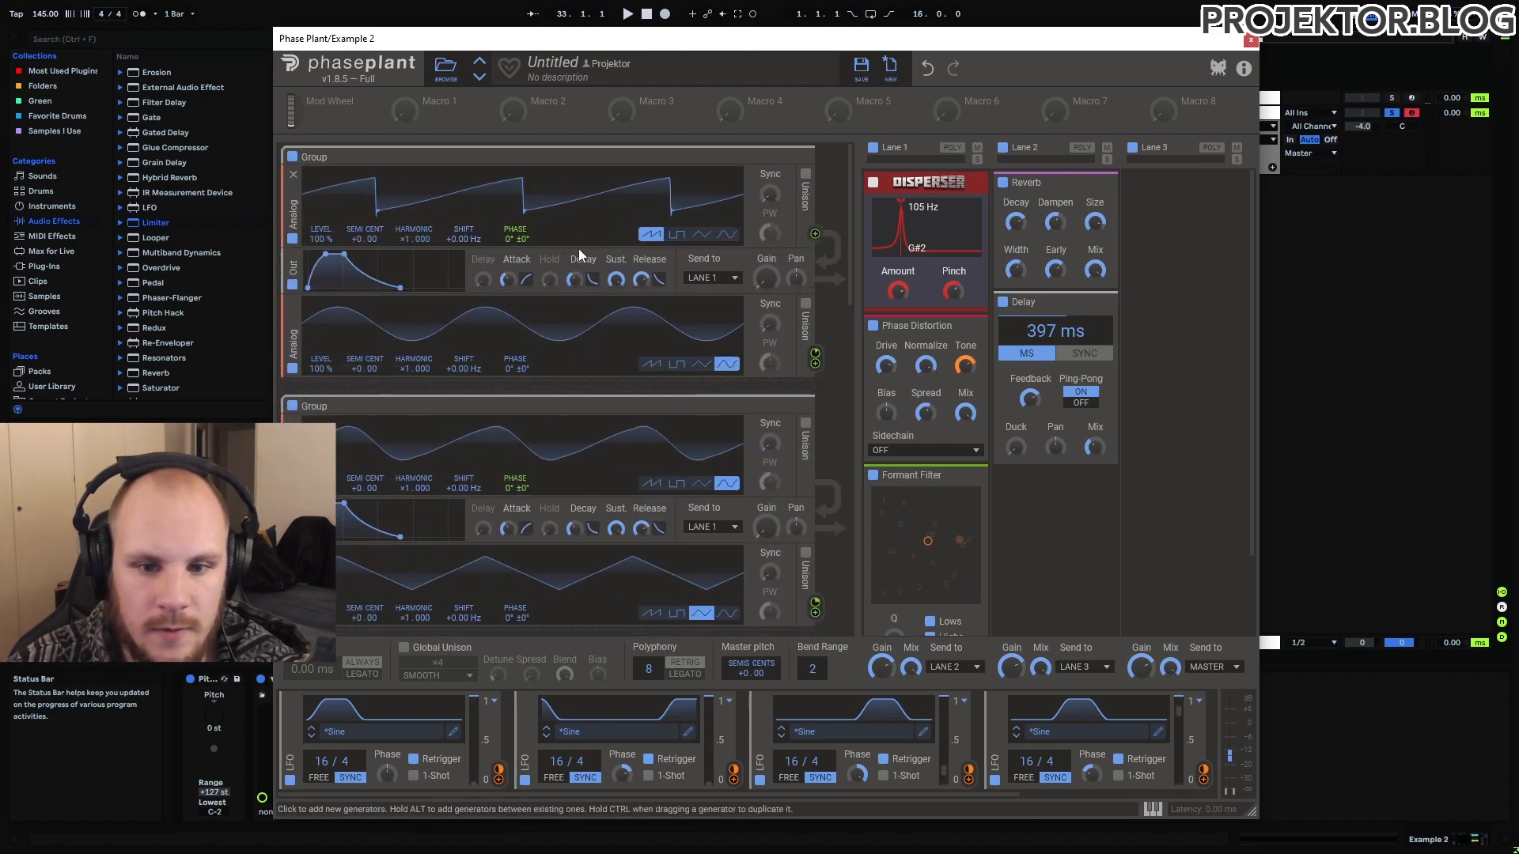
# - Examine the four 16/4 LFOs and their modulation targets, and view the first LFO's curve in the LFO Editor
pyautogui.moveTo(958, 795); pyautogui.dragTo(1149, 834)
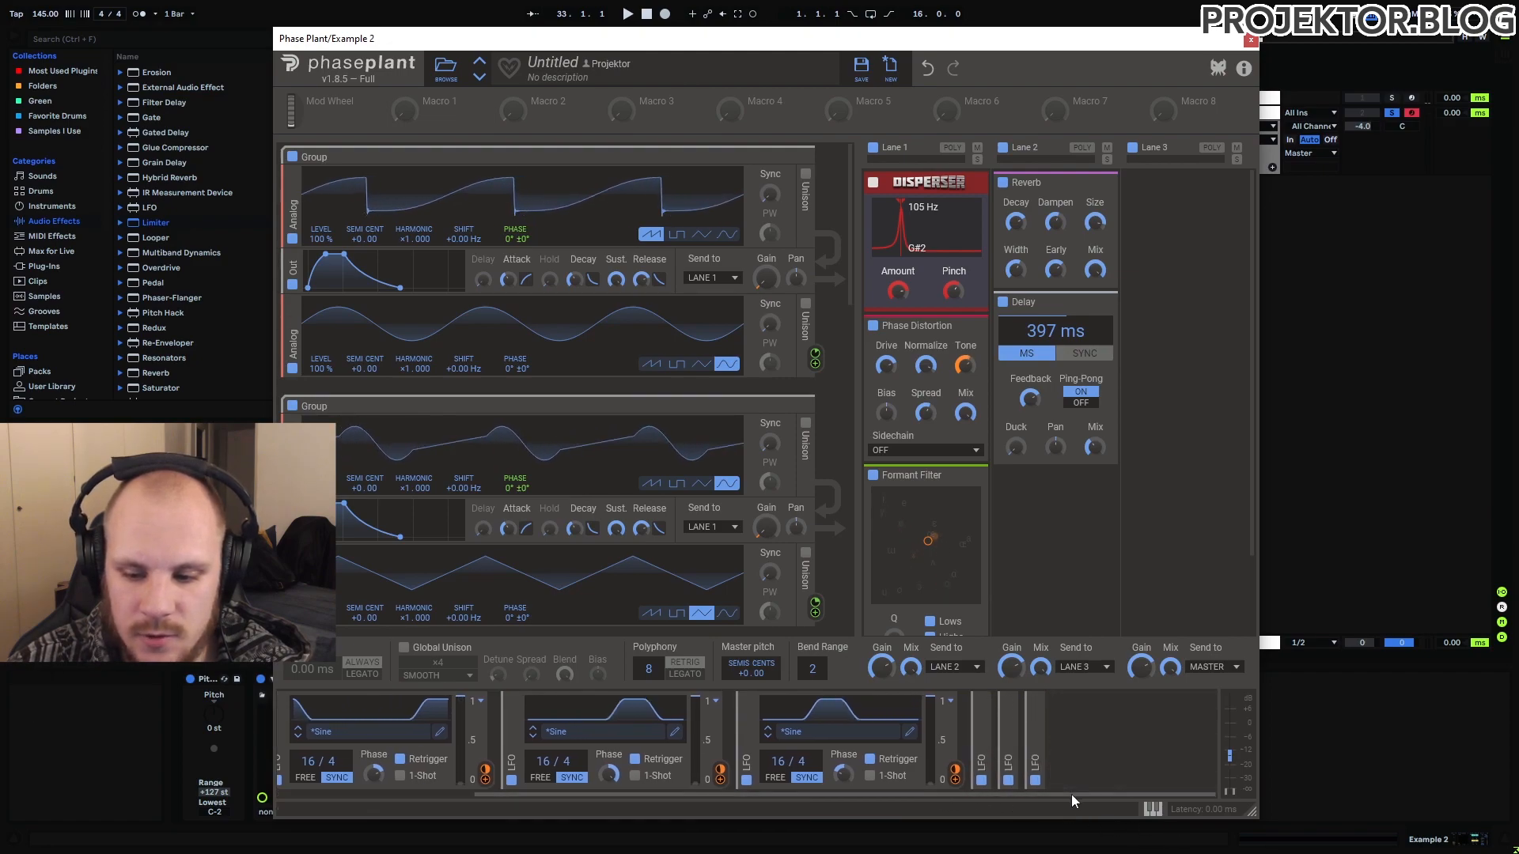
pyautogui.moveTo(1071, 794); pyautogui.dragTo(895, 796)
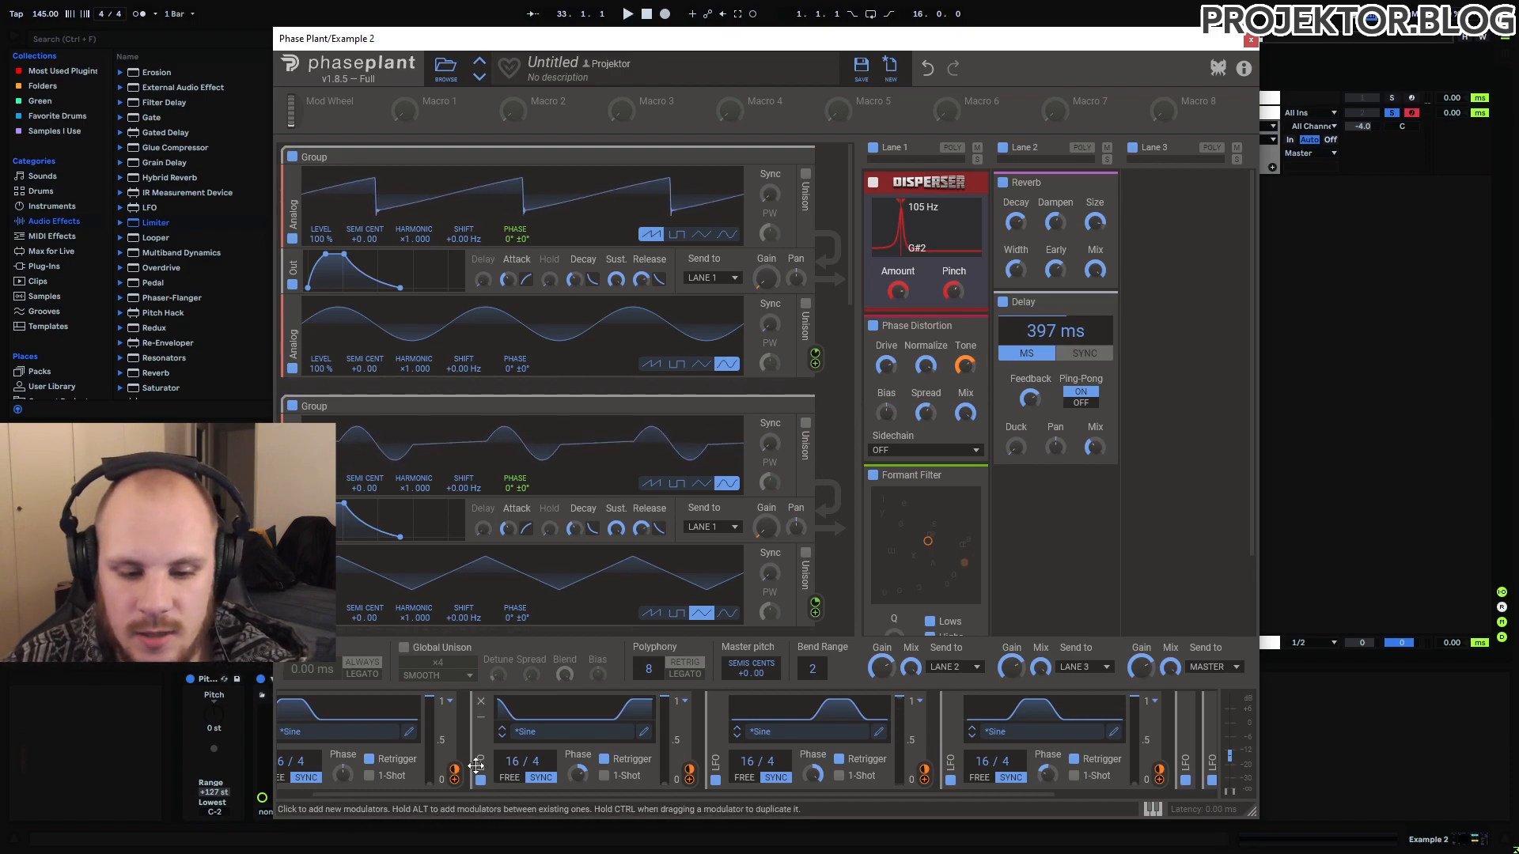
pyautogui.moveTo(457, 769)
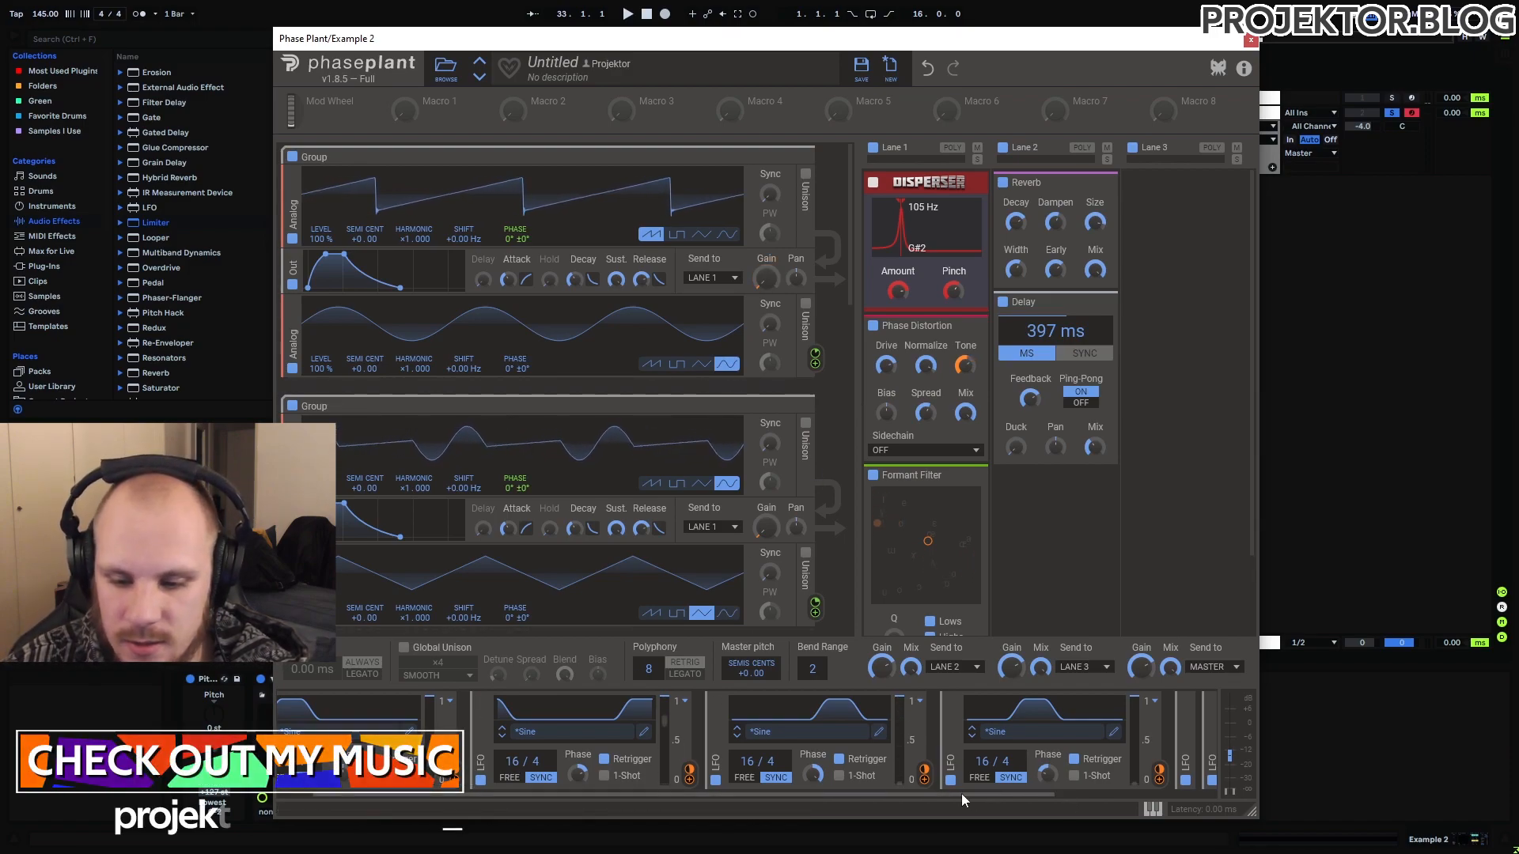
pyautogui.moveTo(961, 795); pyautogui.dragTo(888, 797)
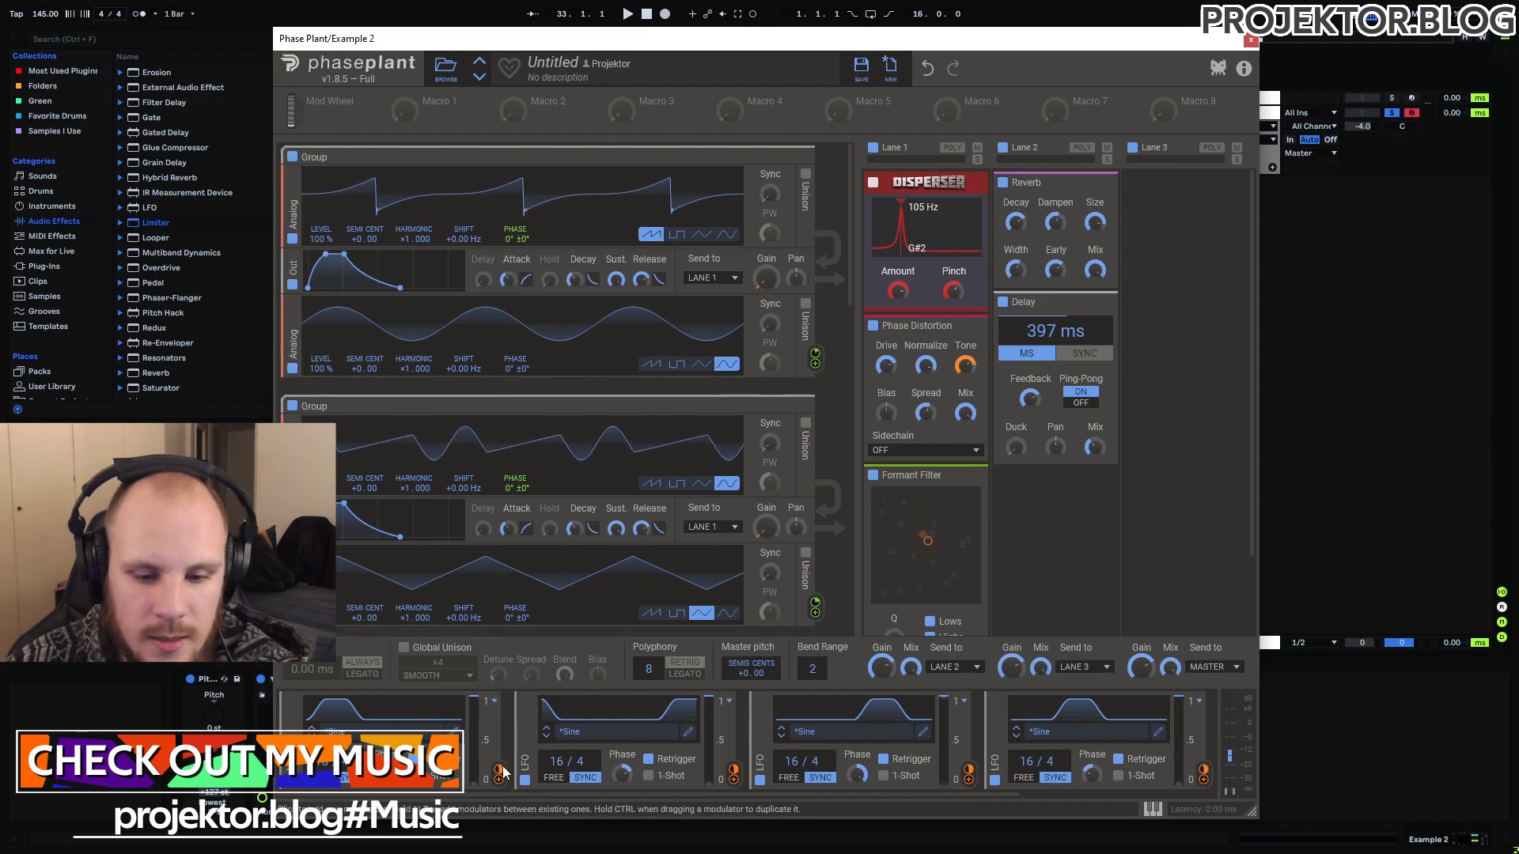
pyautogui.moveTo(499, 770)
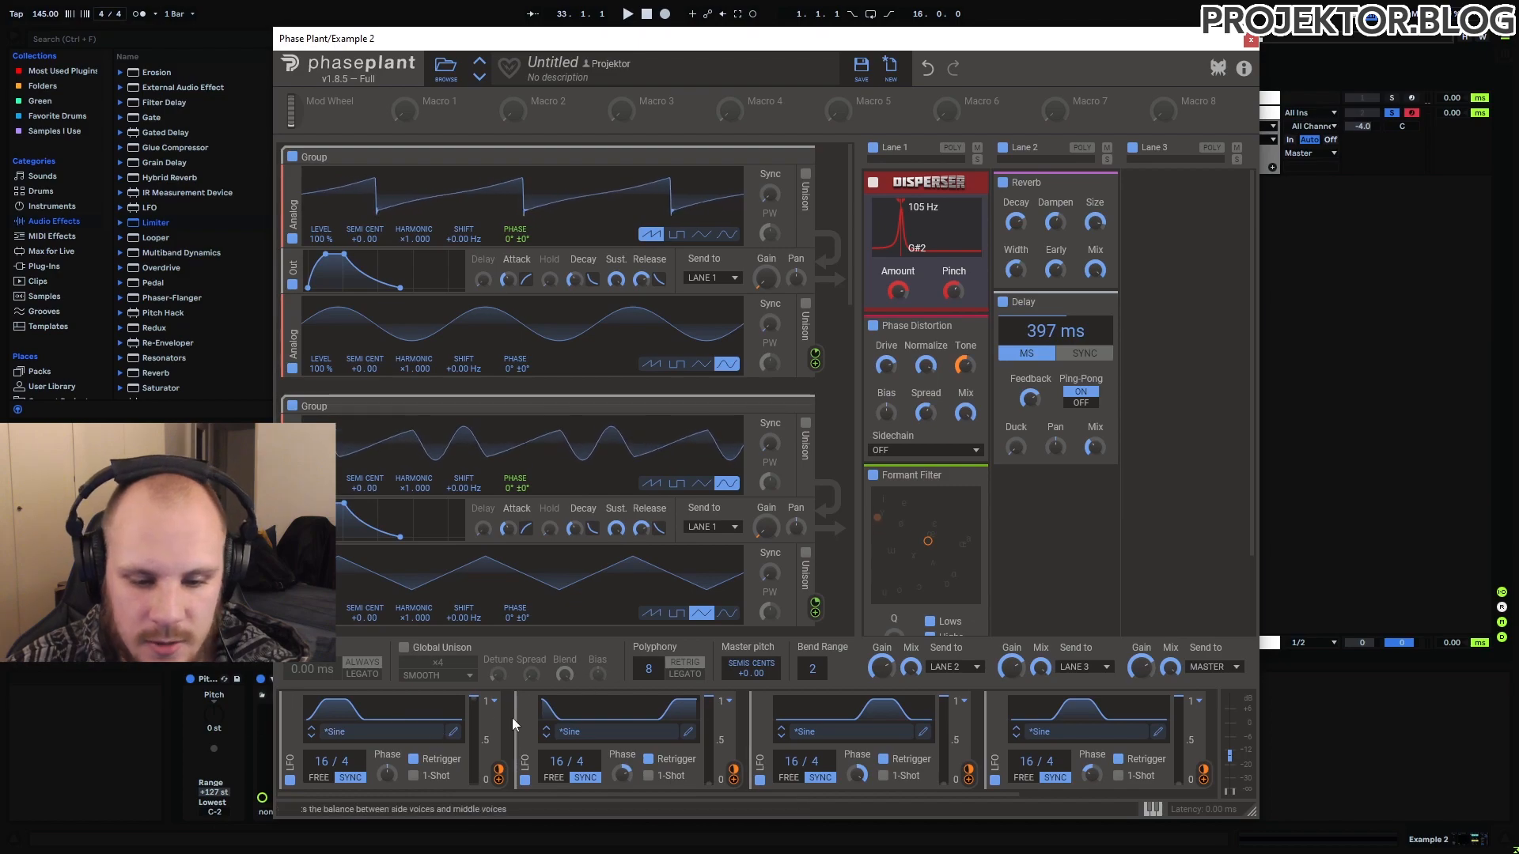
pyautogui.click(453, 733)
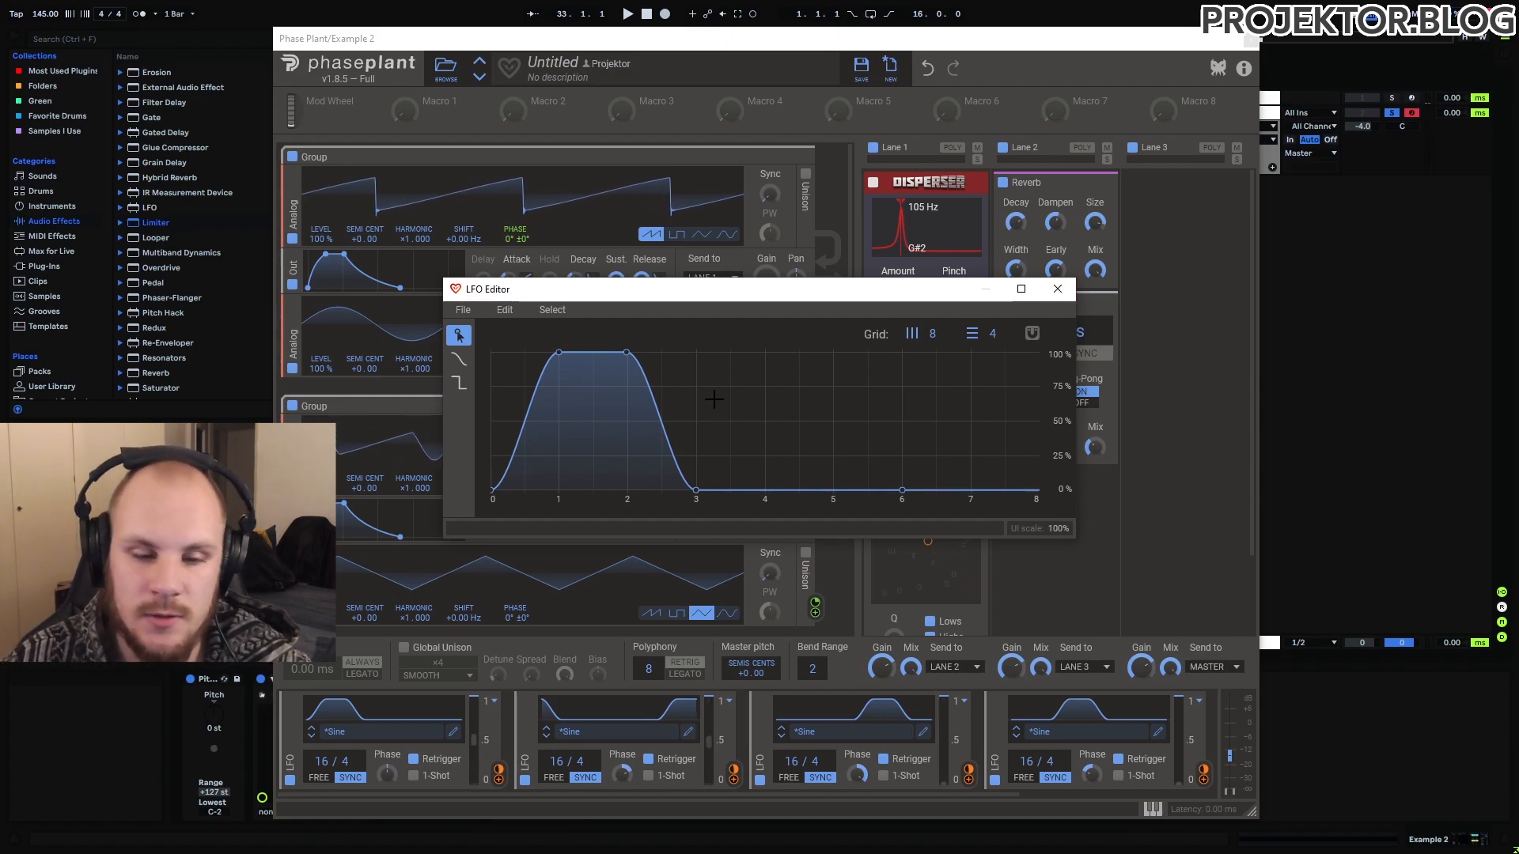
pyautogui.click(1058, 290)
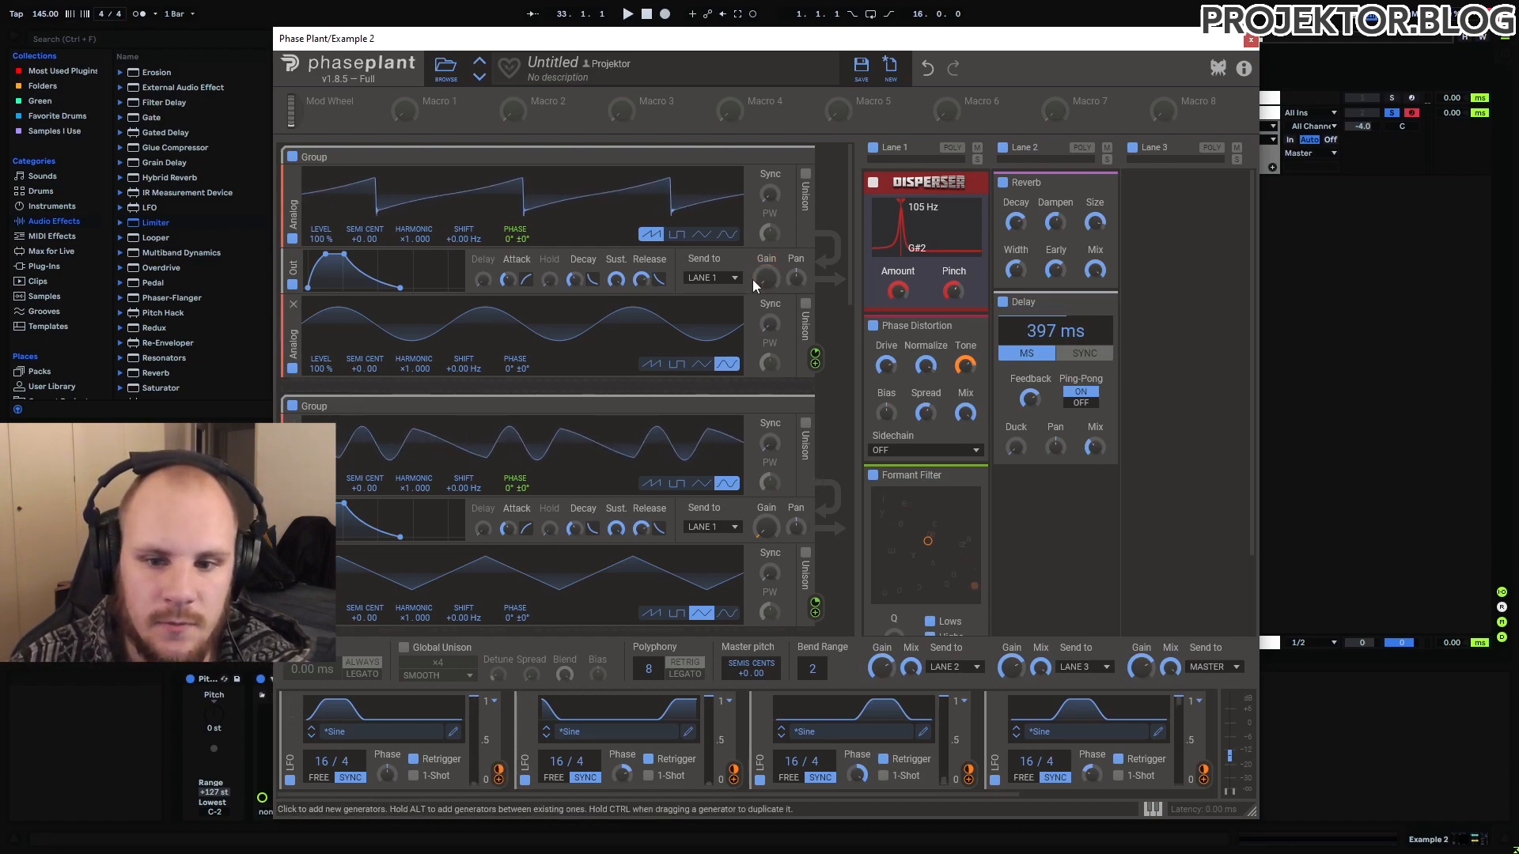
# - Show the last generator group and only the last three LFOs in full
pyautogui.scroll(-5, 562, 348)
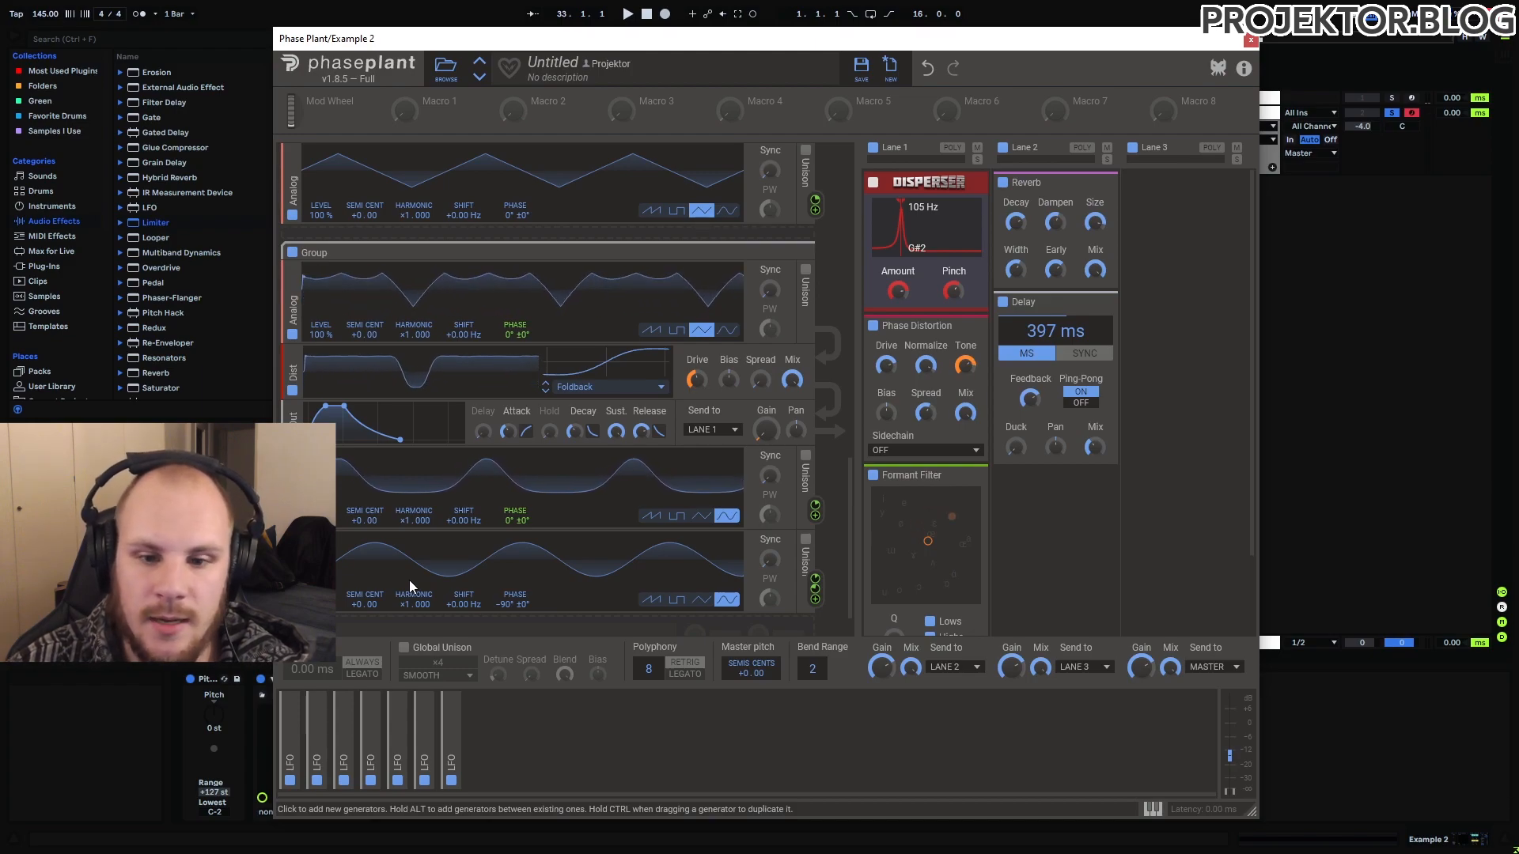
pyautogui.click(401, 729)
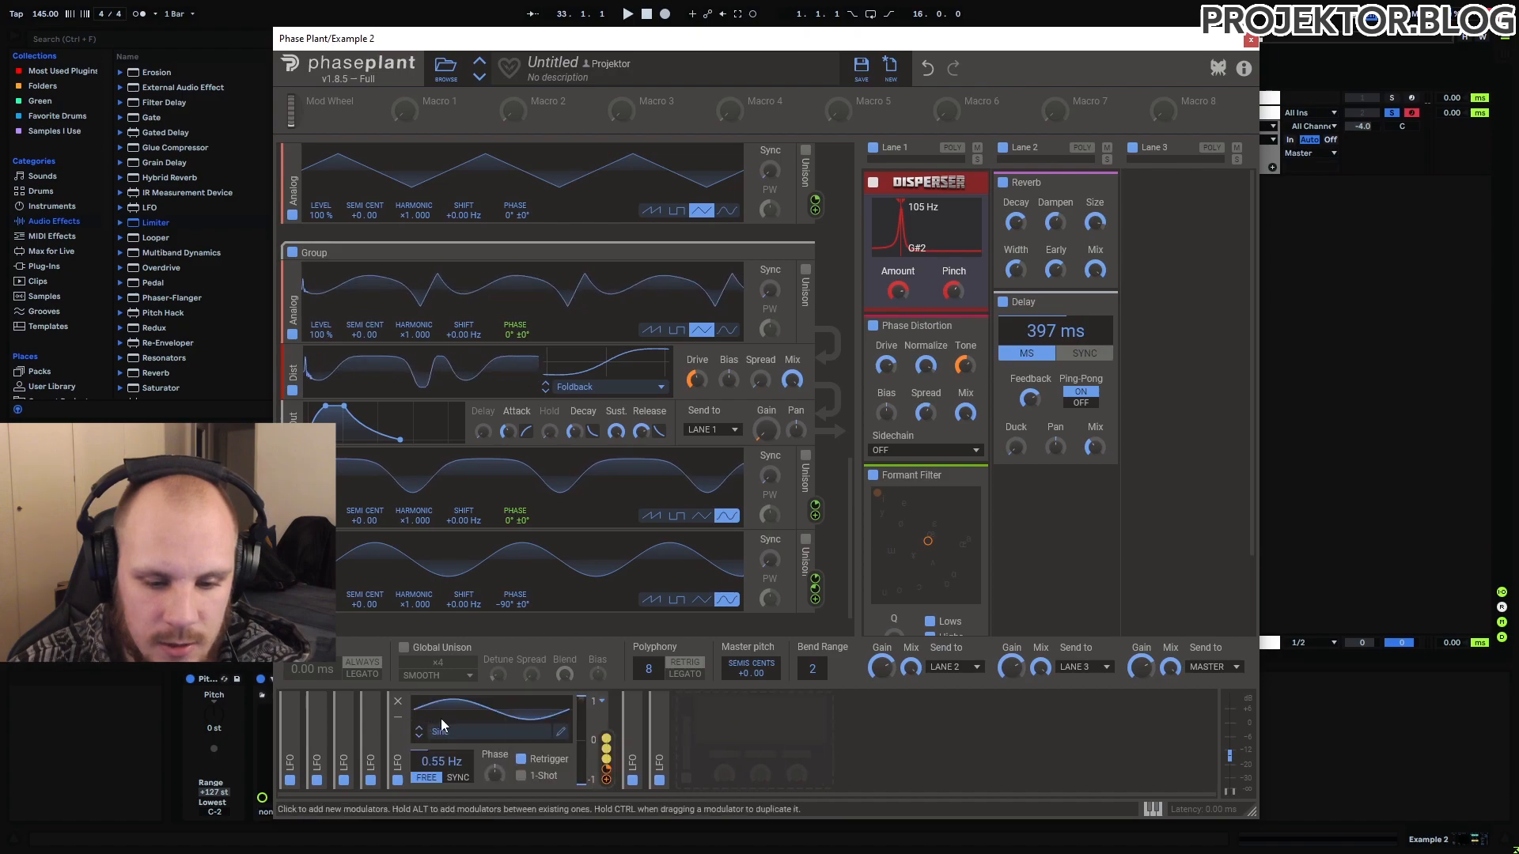
pyautogui.click(633, 726)
pyautogui.click(870, 720)
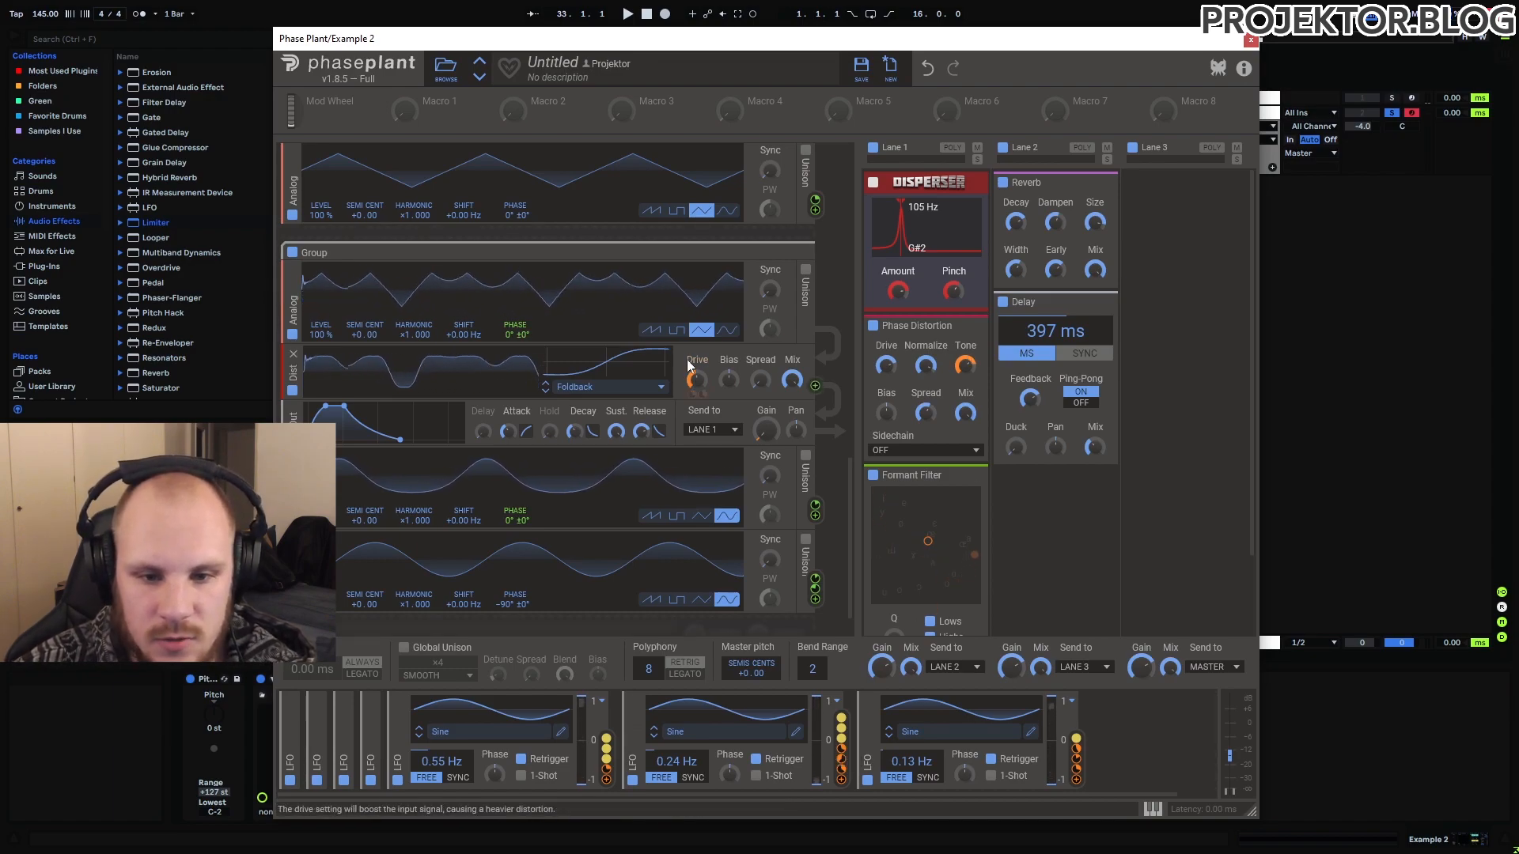
# - Examine the groups' oscillators, phase modulations and Foldback distortion, along with the modulation targets of the three free-running LFOs
pyautogui.scroll(-1, 490, 391)
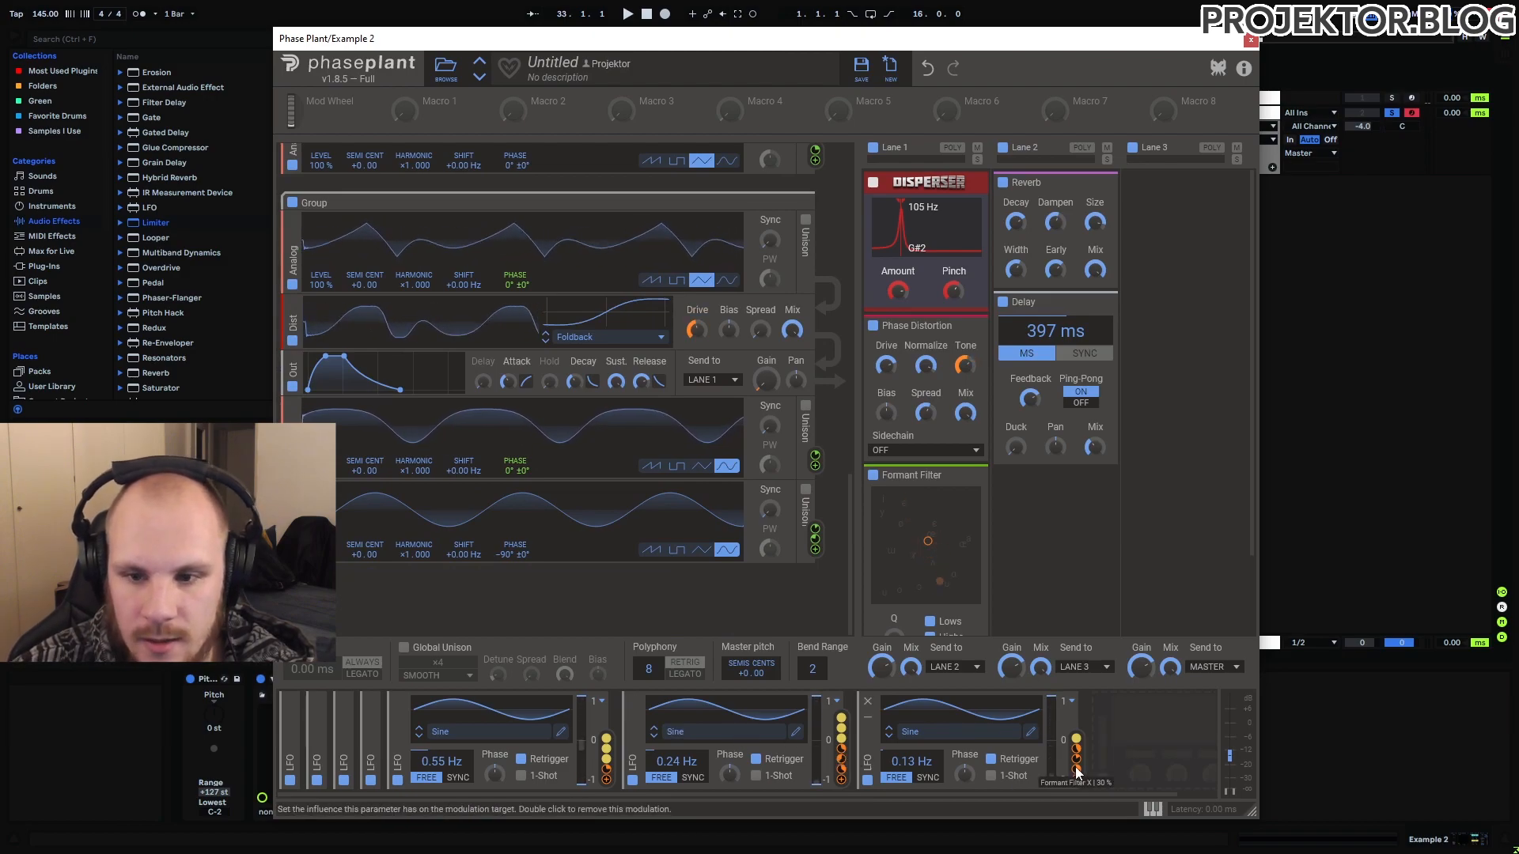
pyautogui.scroll(-8, 735, 522)
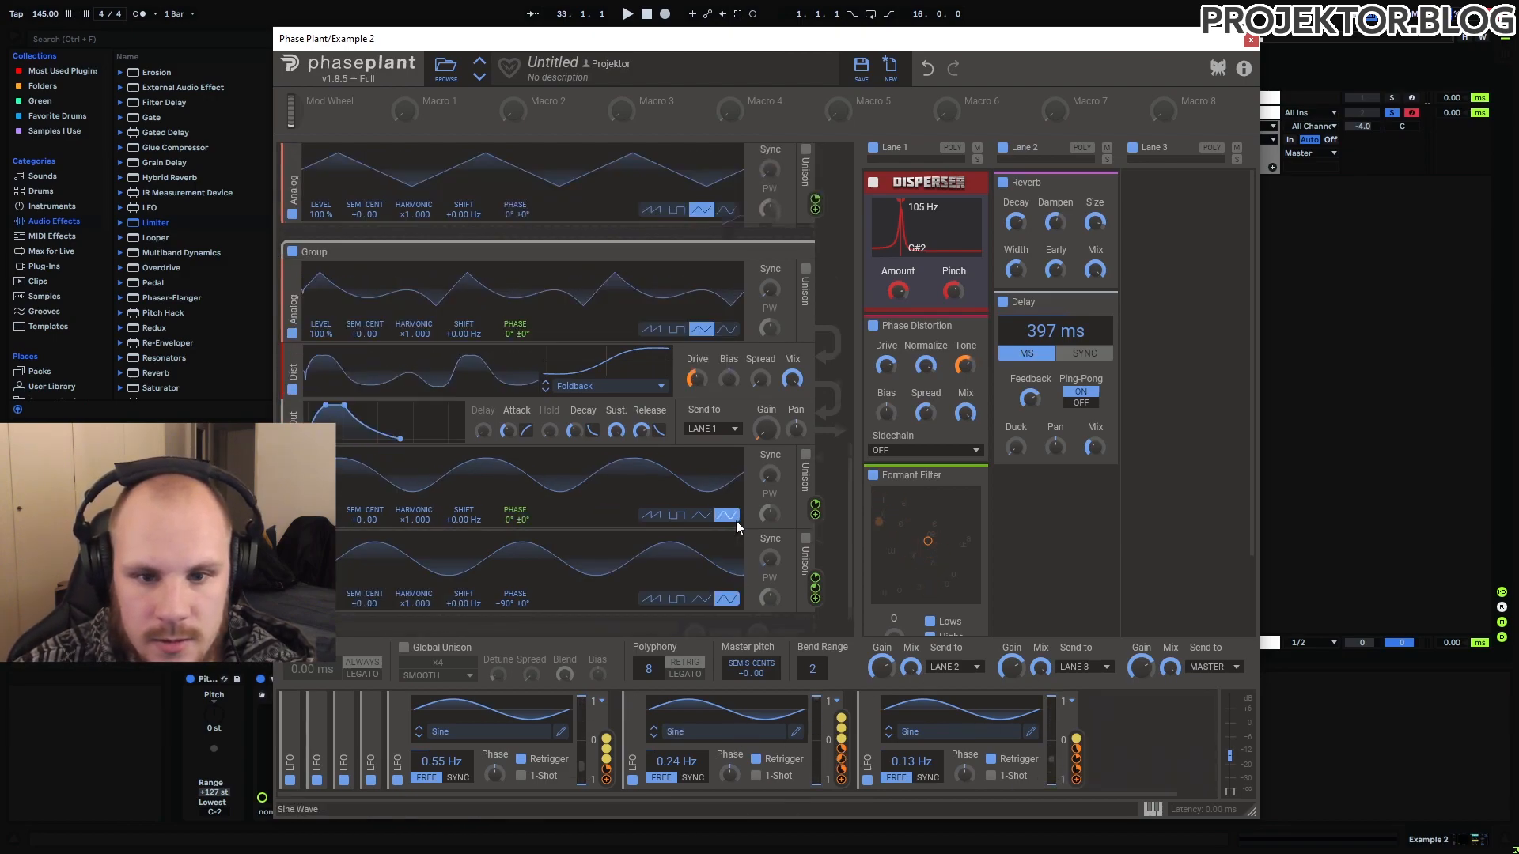
pyautogui.scroll(3, 736, 521)
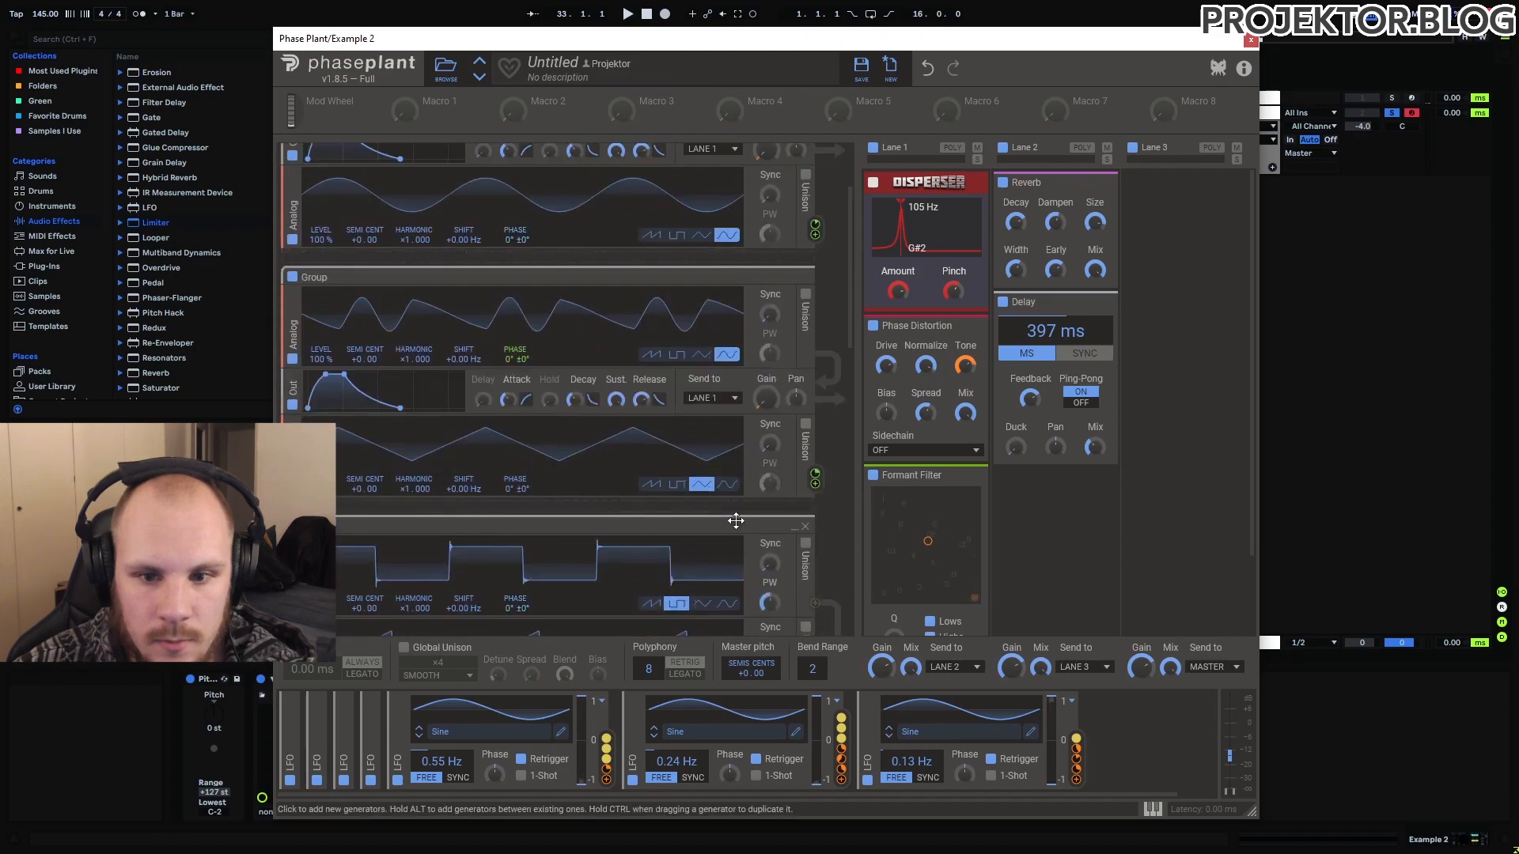
pyautogui.scroll(-3, 736, 521)
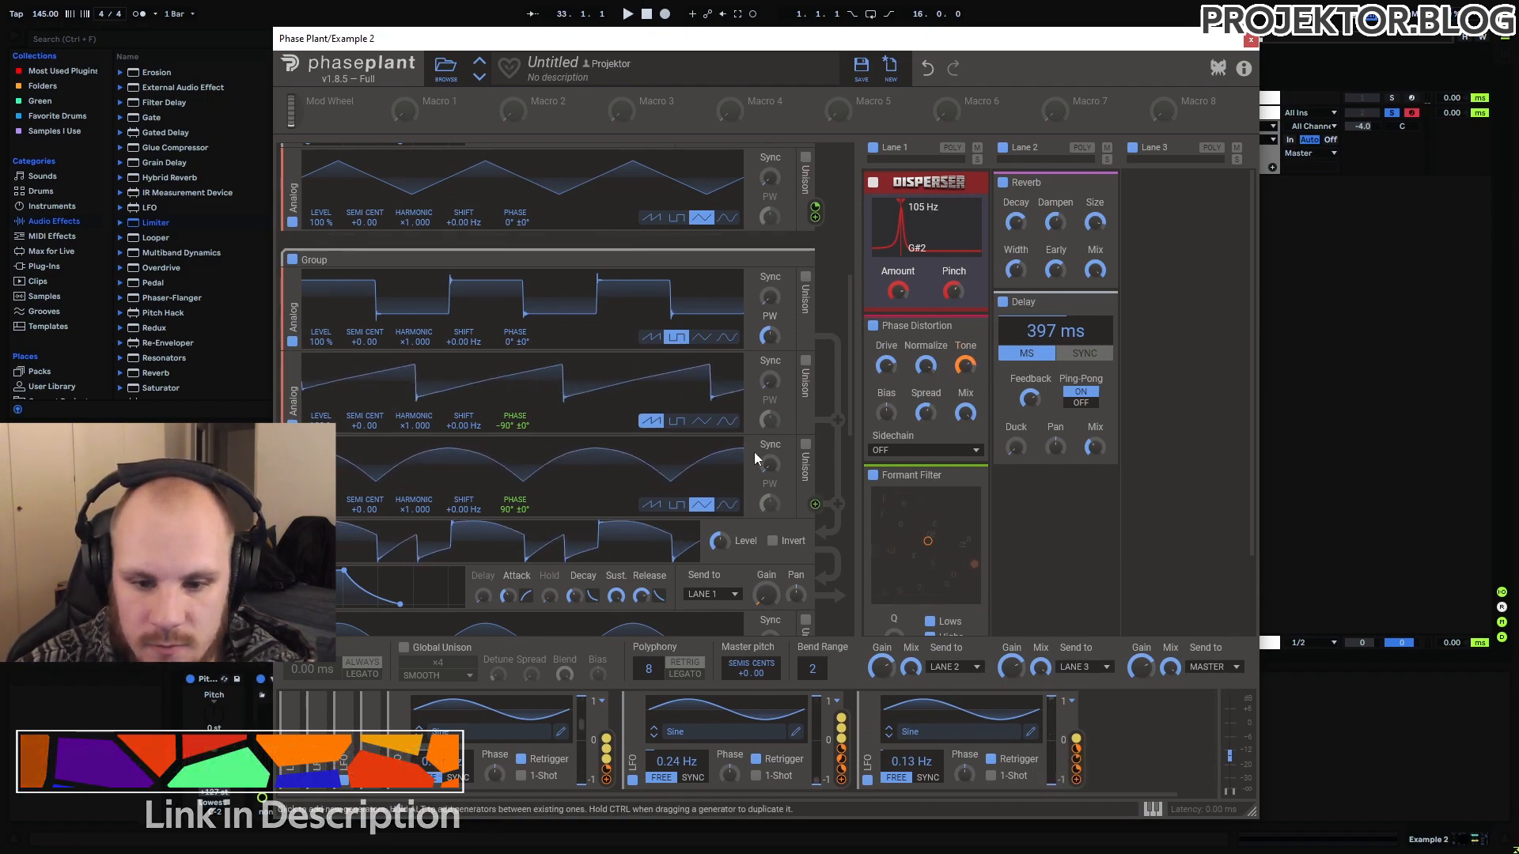
pyautogui.scroll(-8, 753, 452)
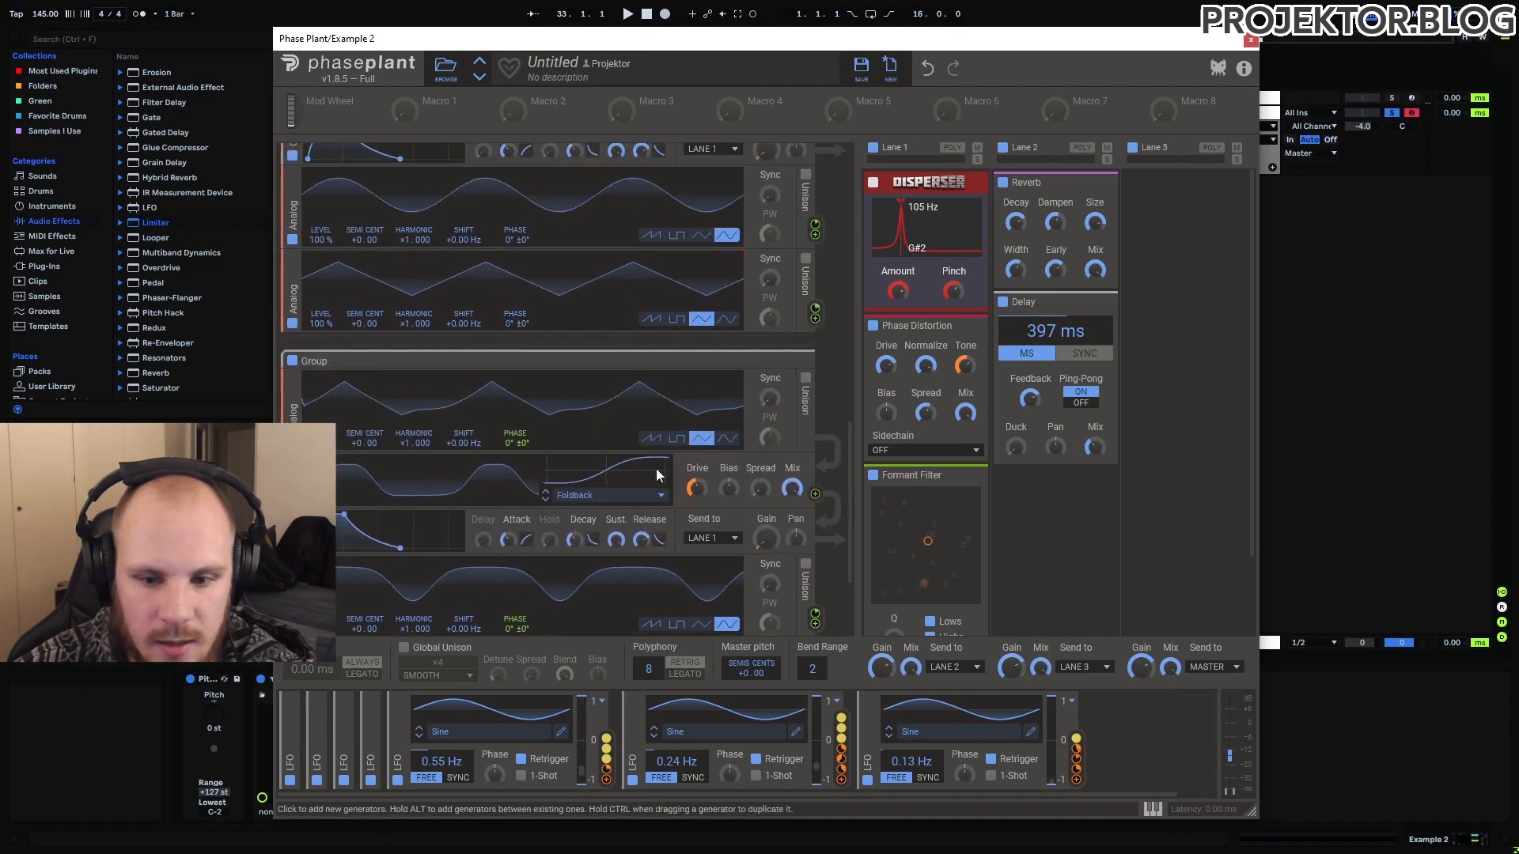
pyautogui.scroll(-3, 587, 401)
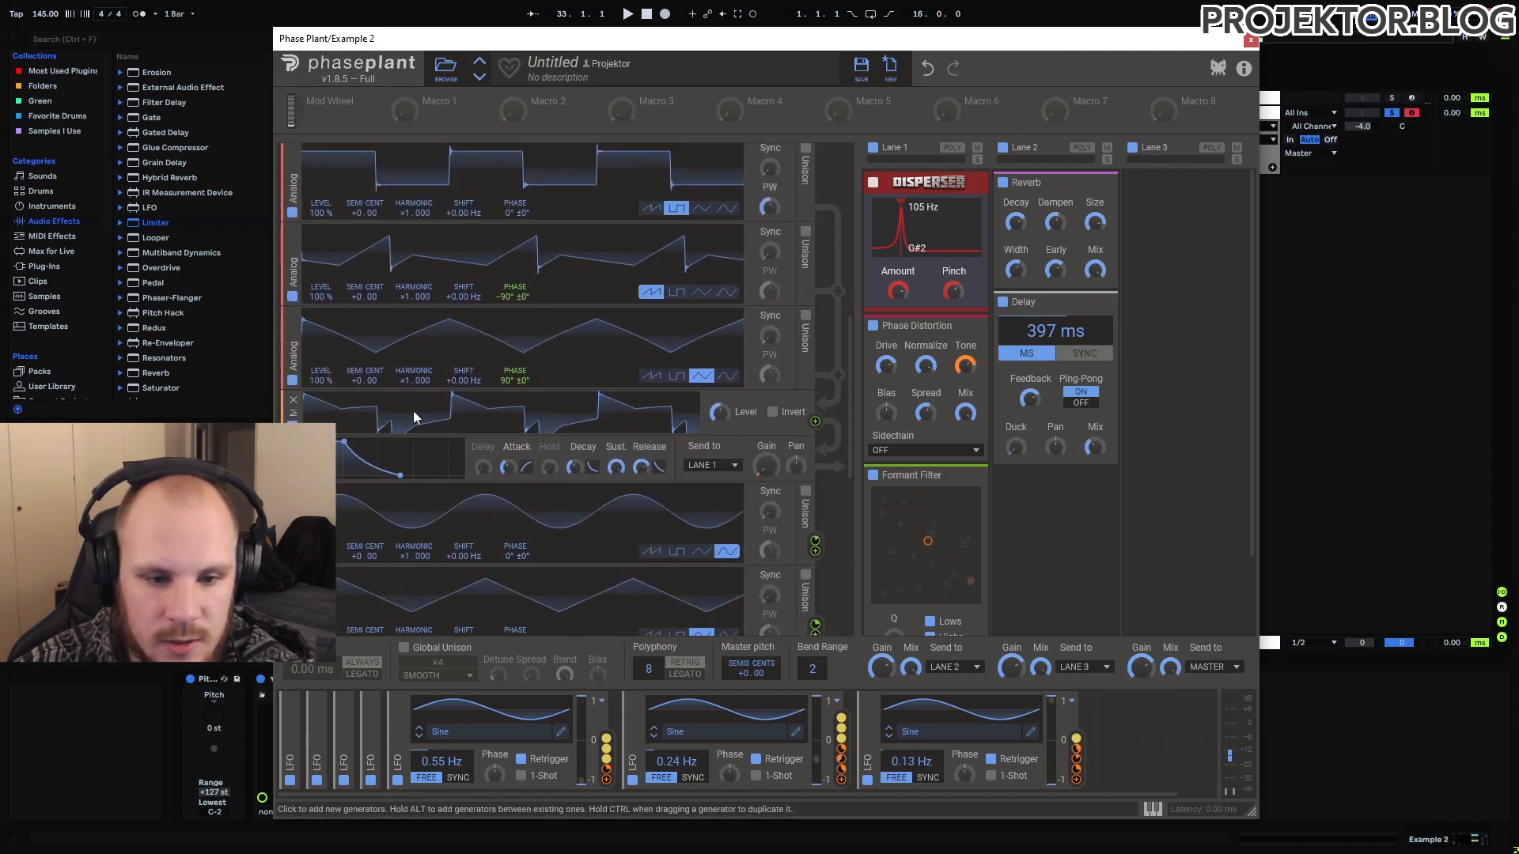
pyautogui.scroll(1, 581, 414)
pyautogui.scroll(8, 504, 449)
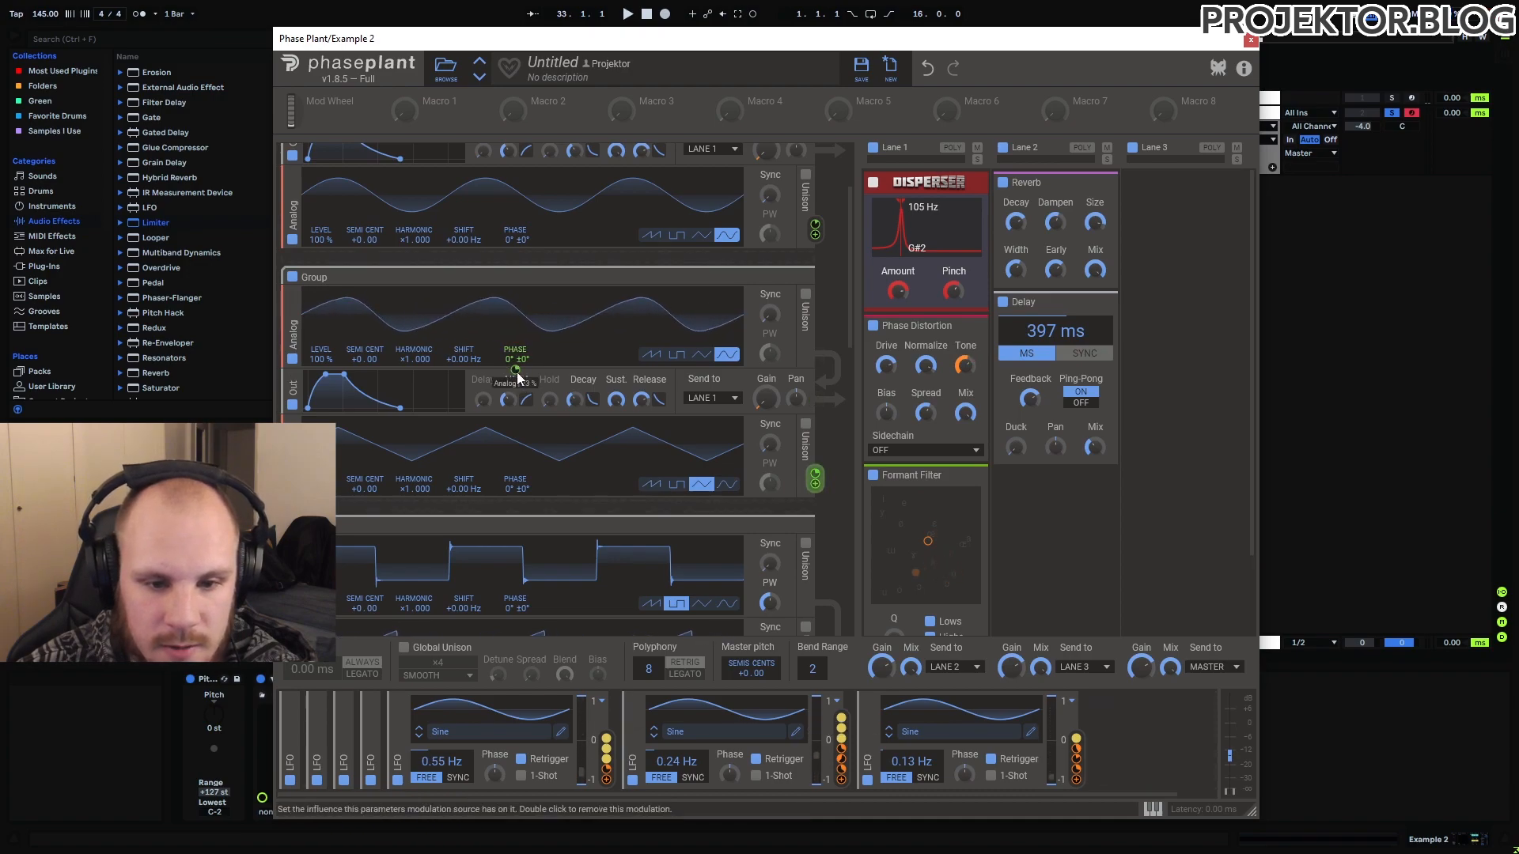
pyautogui.click(516, 371)
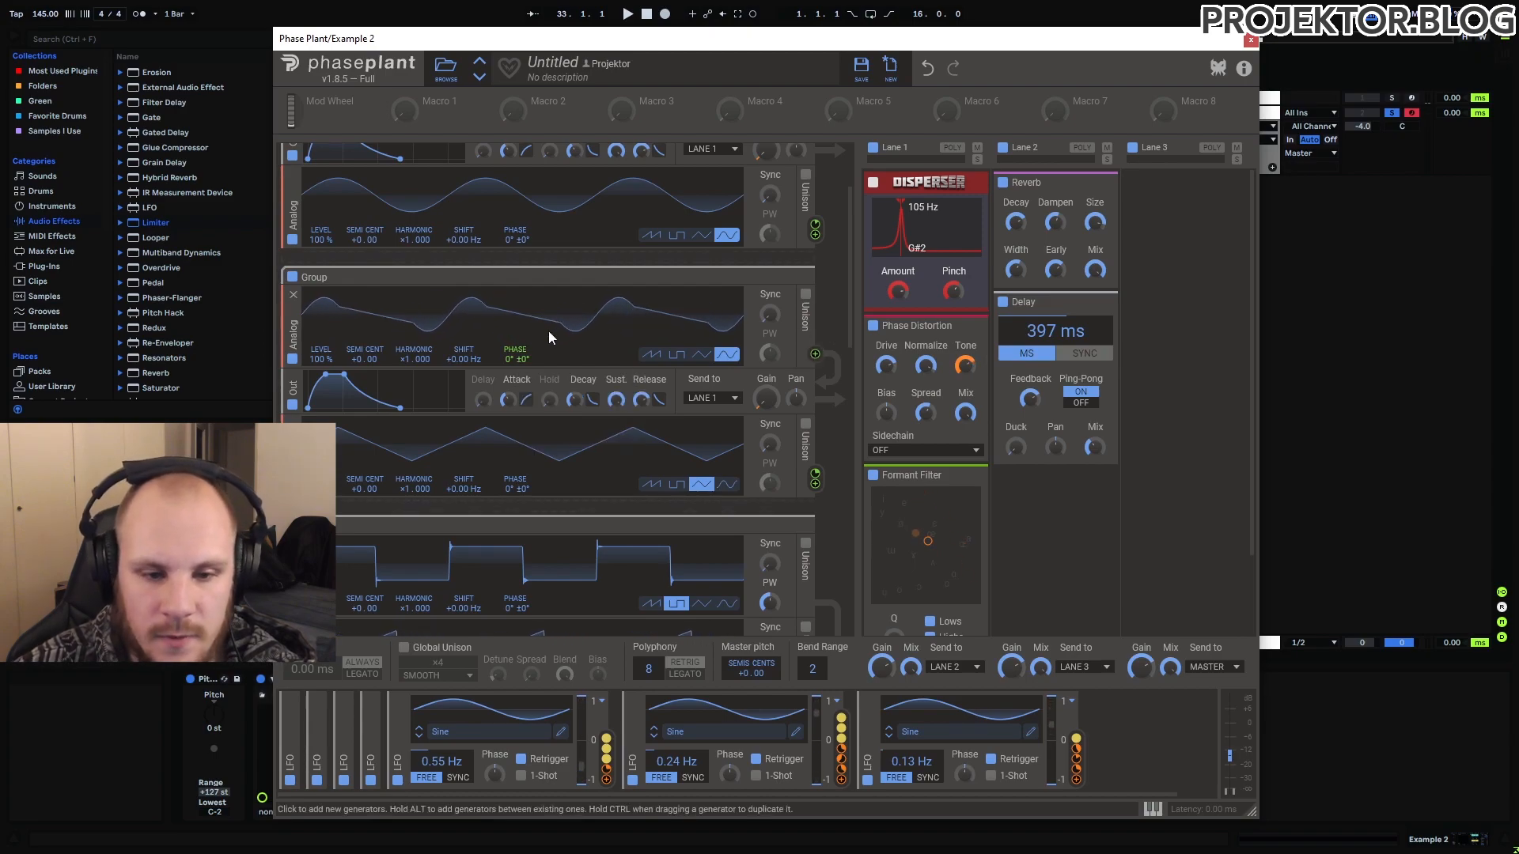
pyautogui.scroll(3, 506, 328)
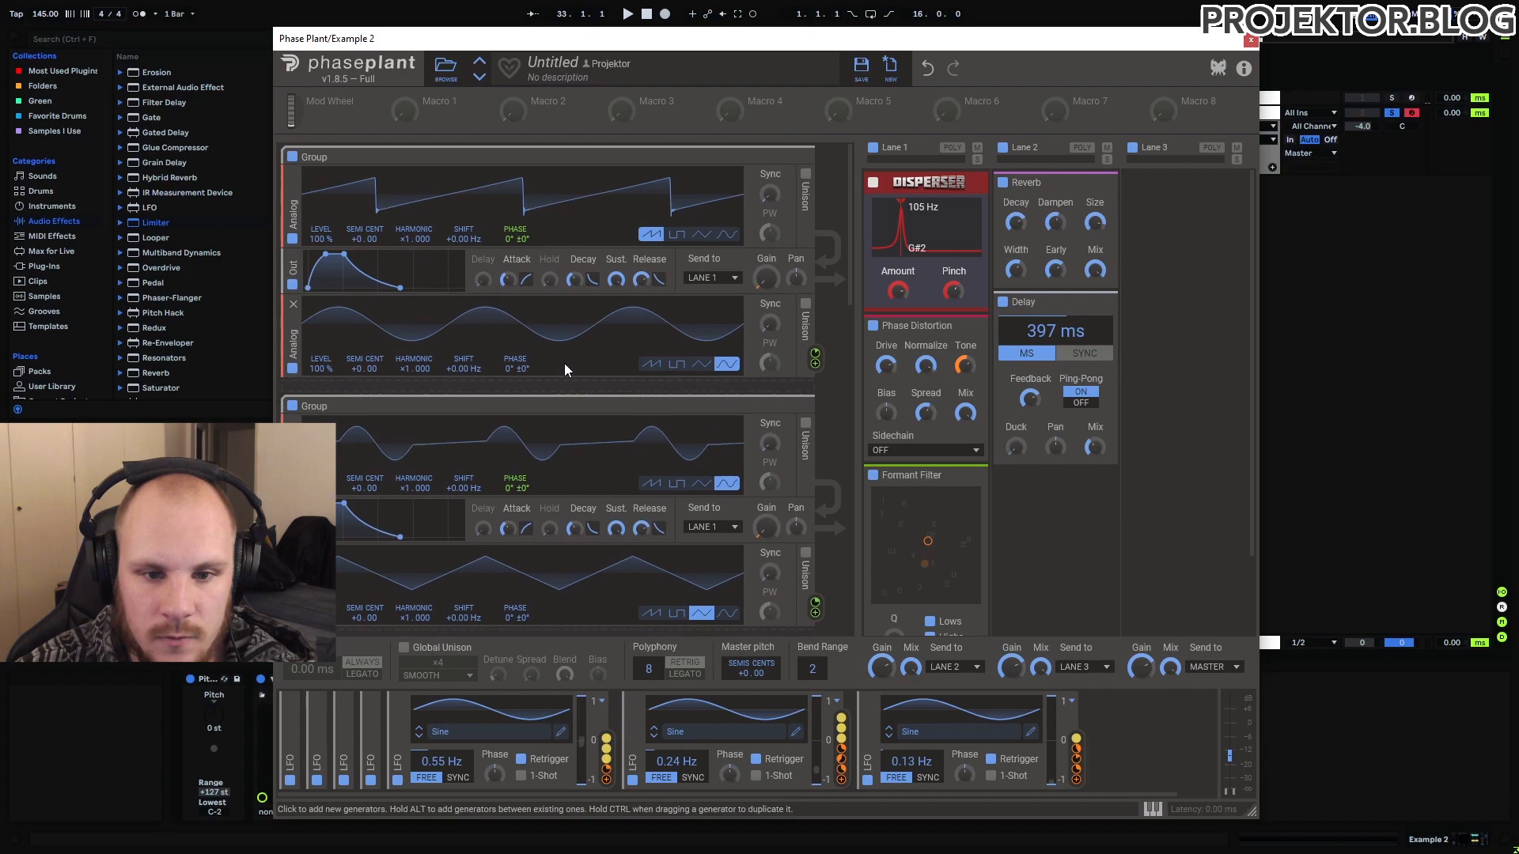
pyautogui.scroll(-2, 516, 263)
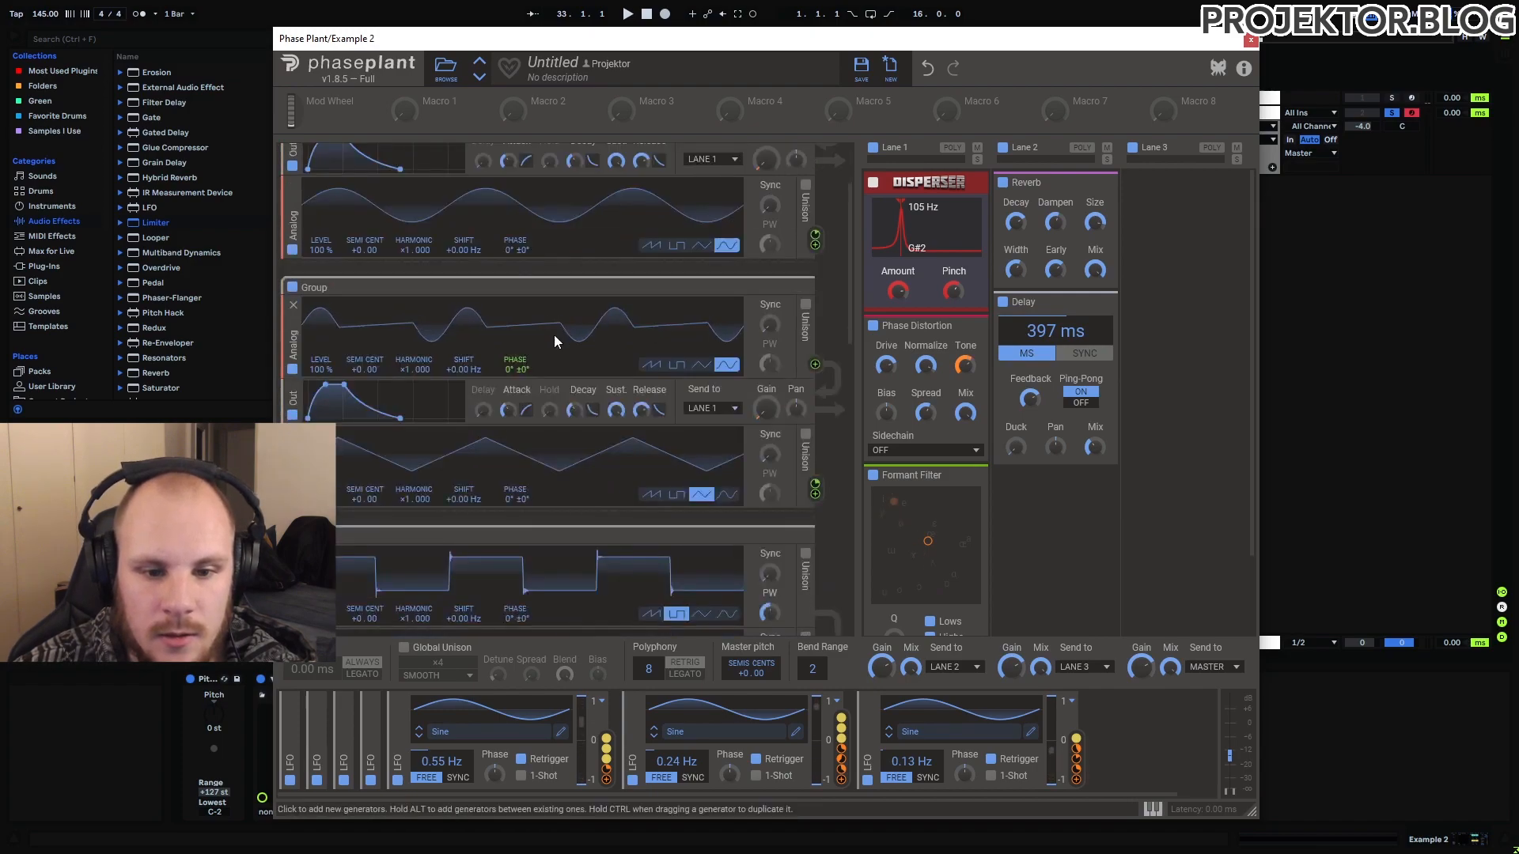
pyautogui.scroll(-5, 787, 358)
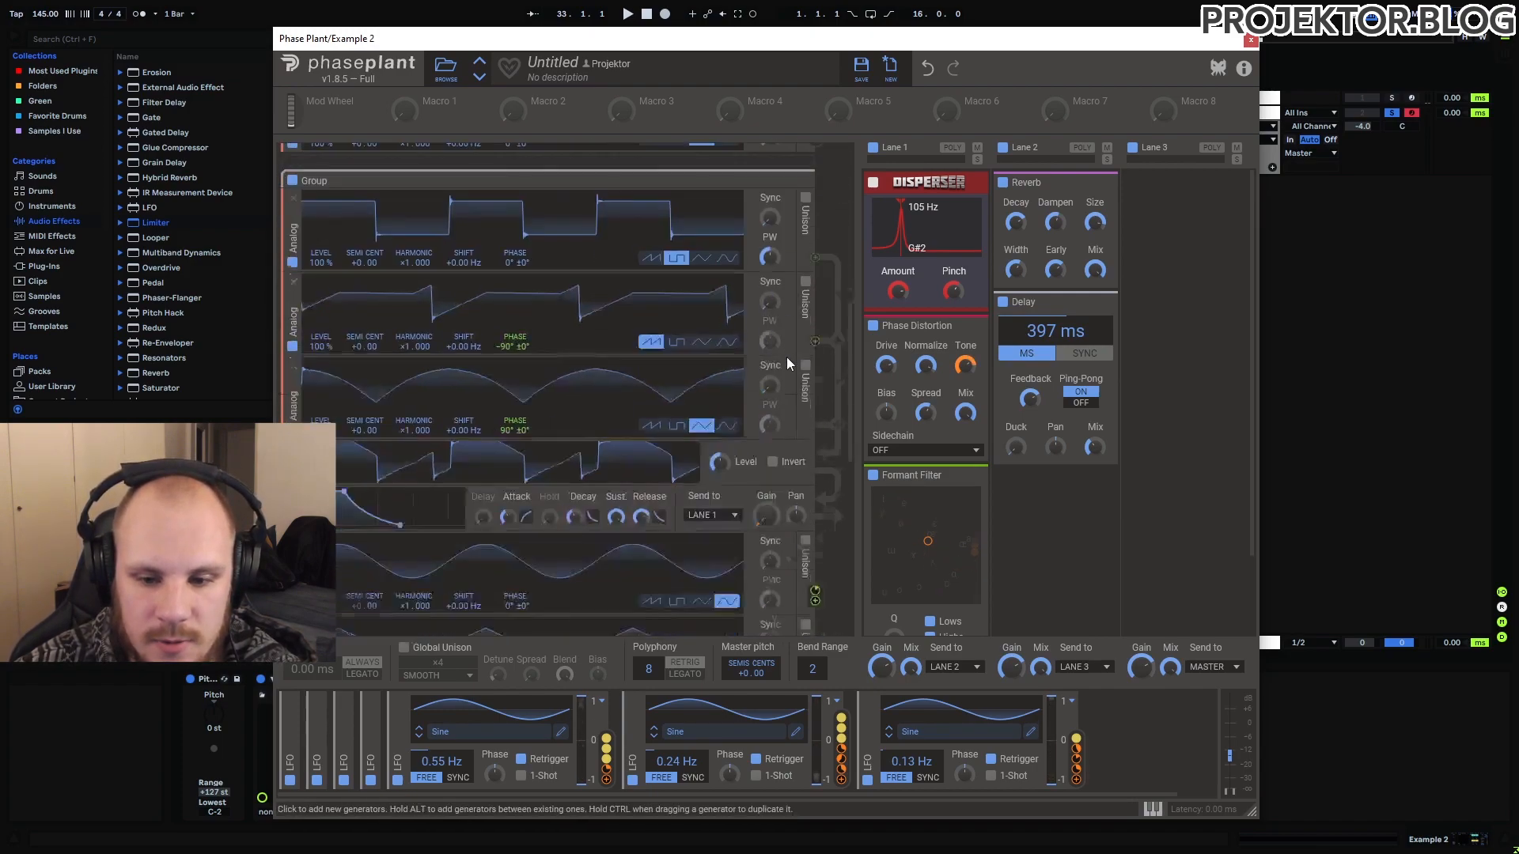
pyautogui.scroll(-4, 794, 473)
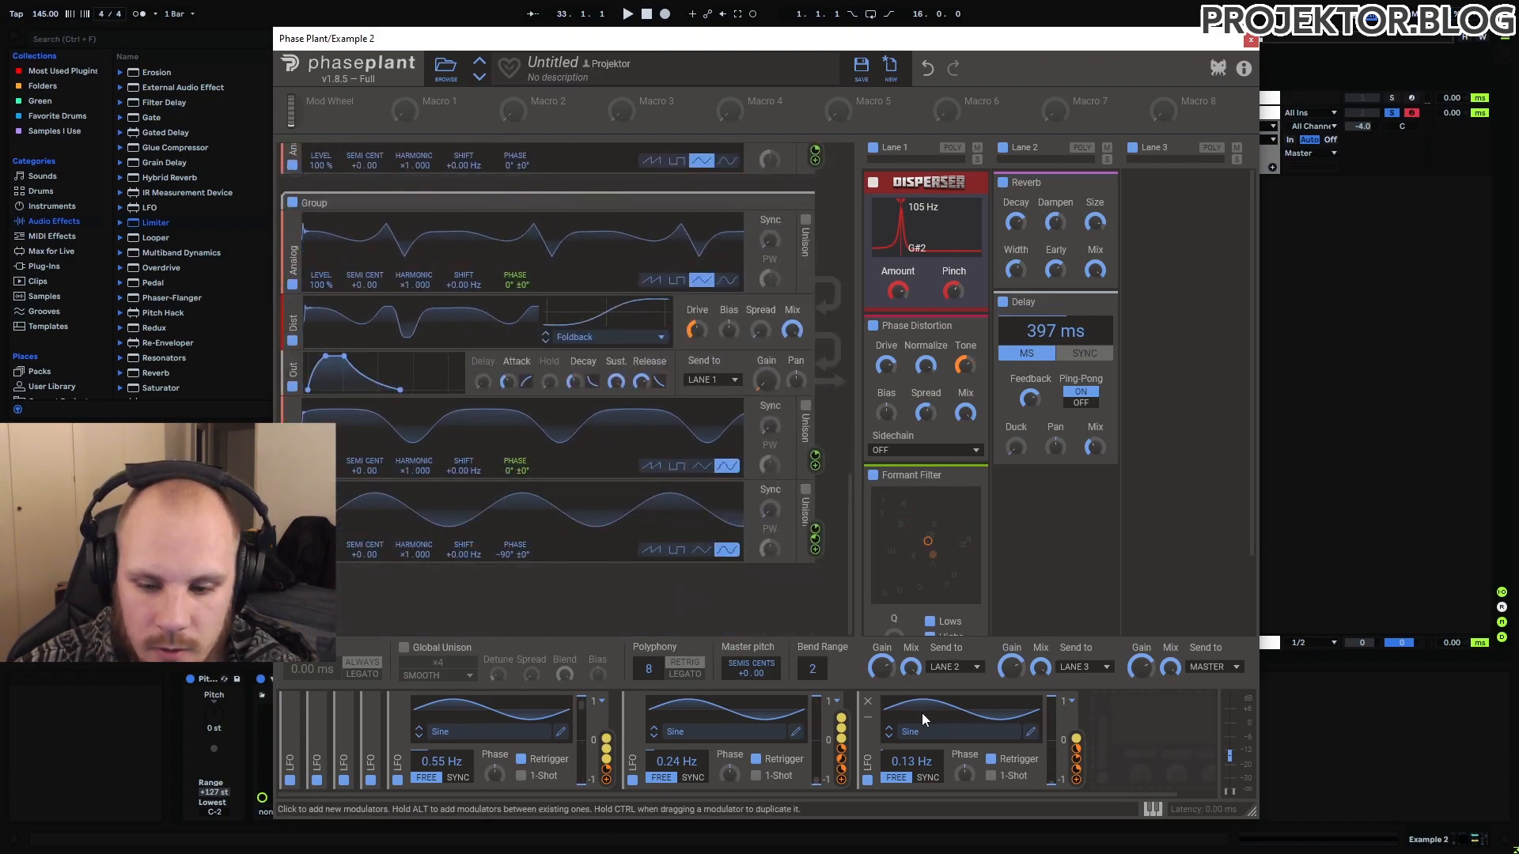
# - Play Example 2 with the Ambience Rack switched off and on to compare the sound
pyautogui.click(388, 679)
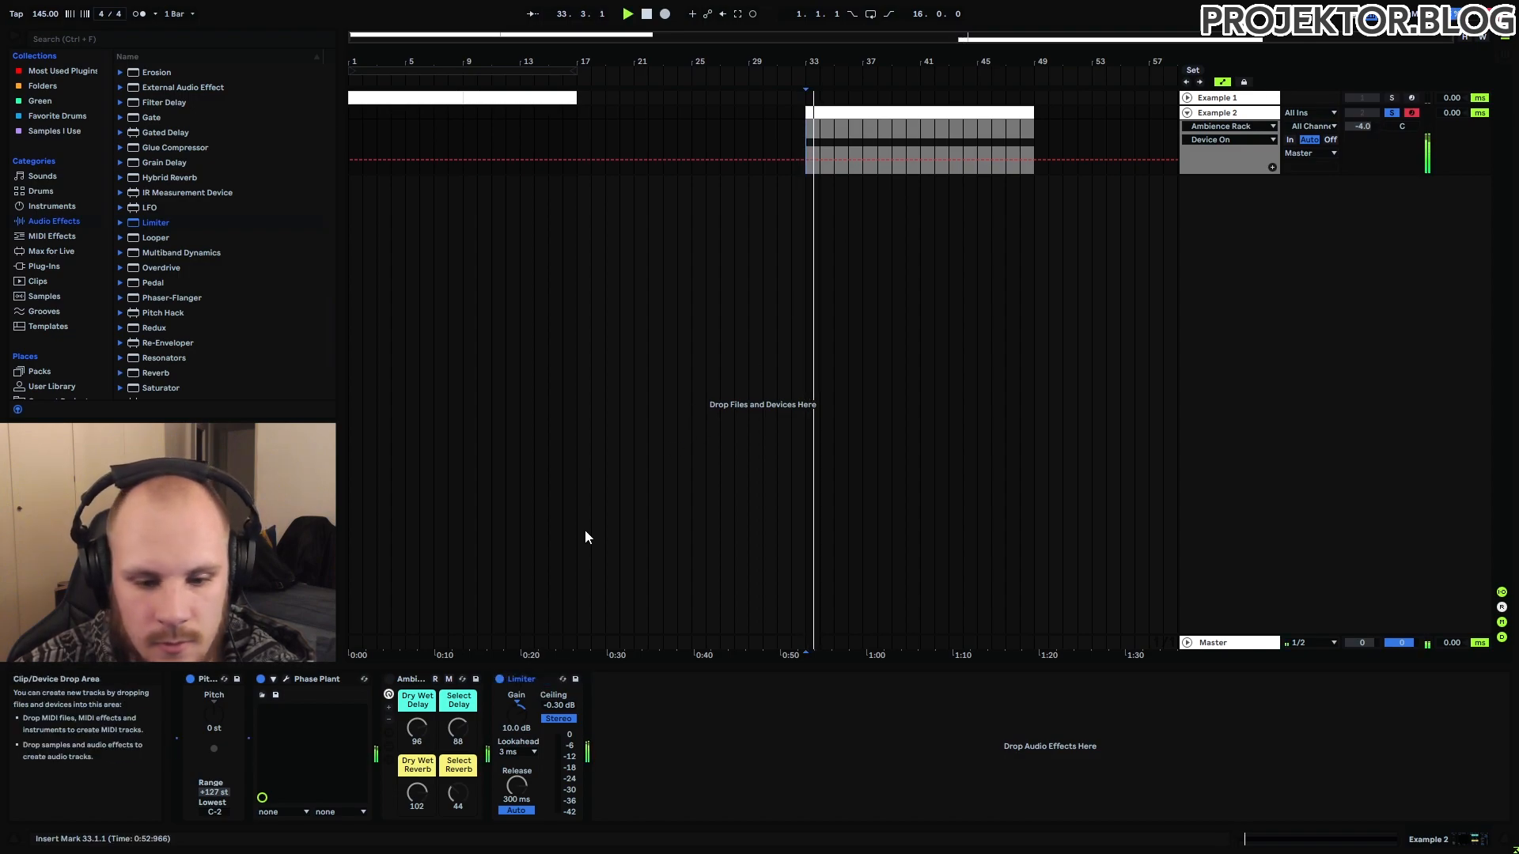
pyautogui.click(389, 679)
# - Open the Phase Plant window and disable the Disperser, Phase Distortion, Formant Filter, Delay and Reverb effects
pyautogui.click(286, 678)
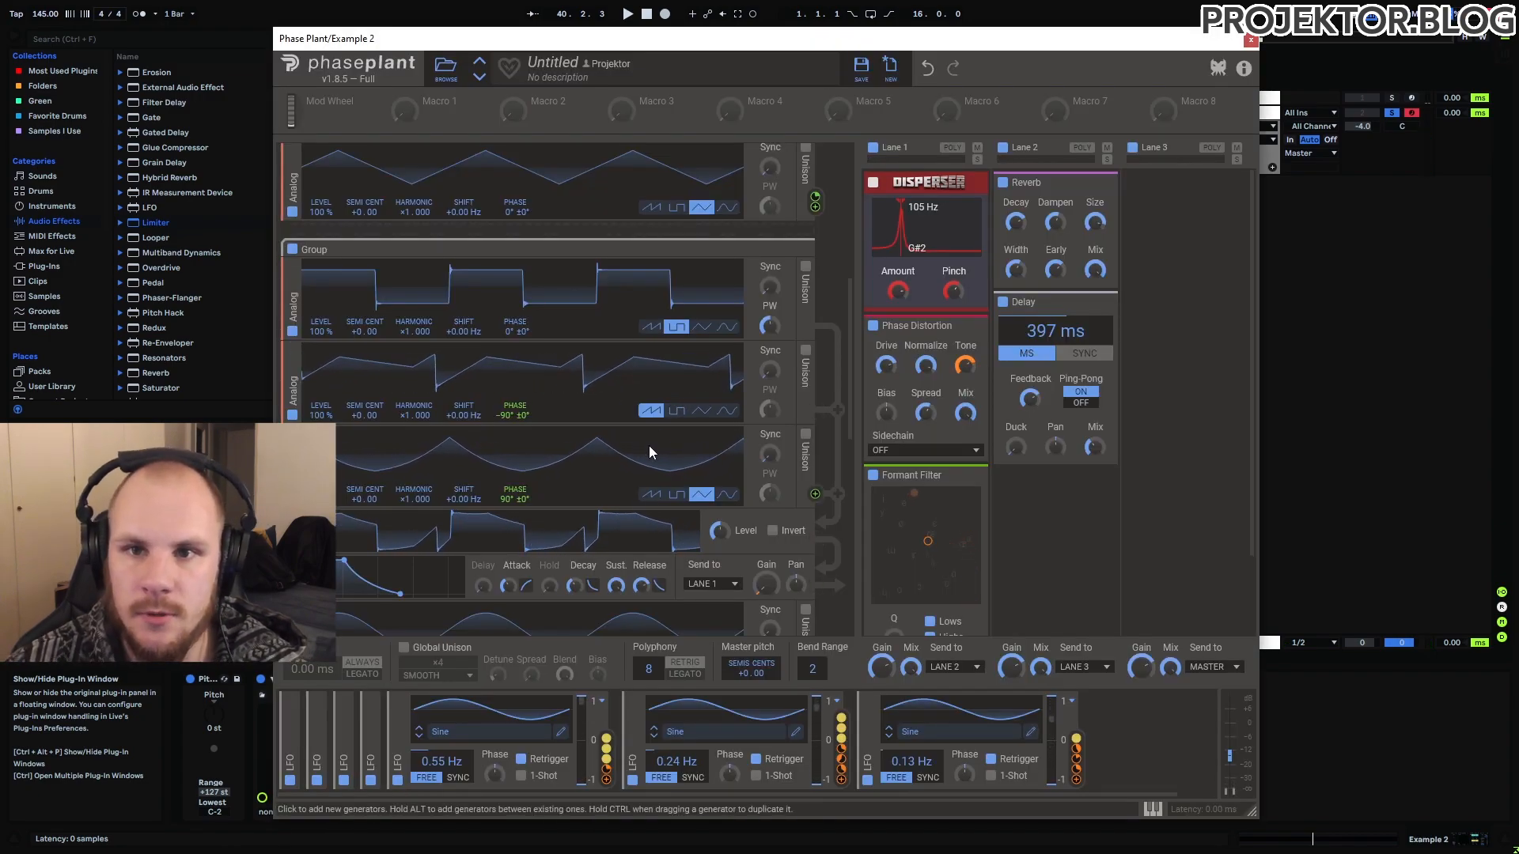
pyautogui.click(873, 183)
pyautogui.click(872, 325)
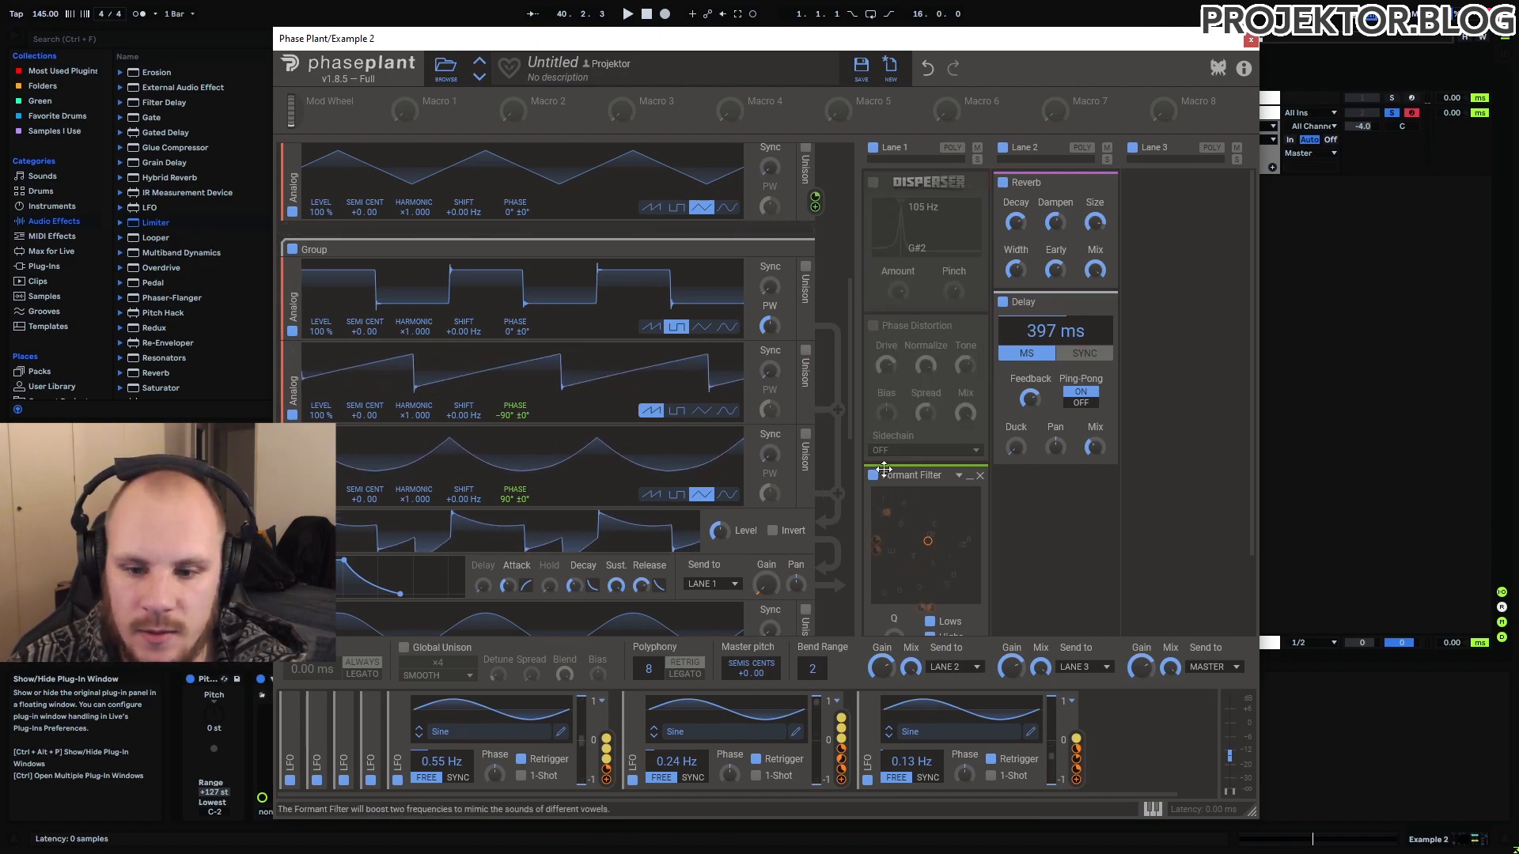
pyautogui.click(872, 474)
pyautogui.click(1003, 304)
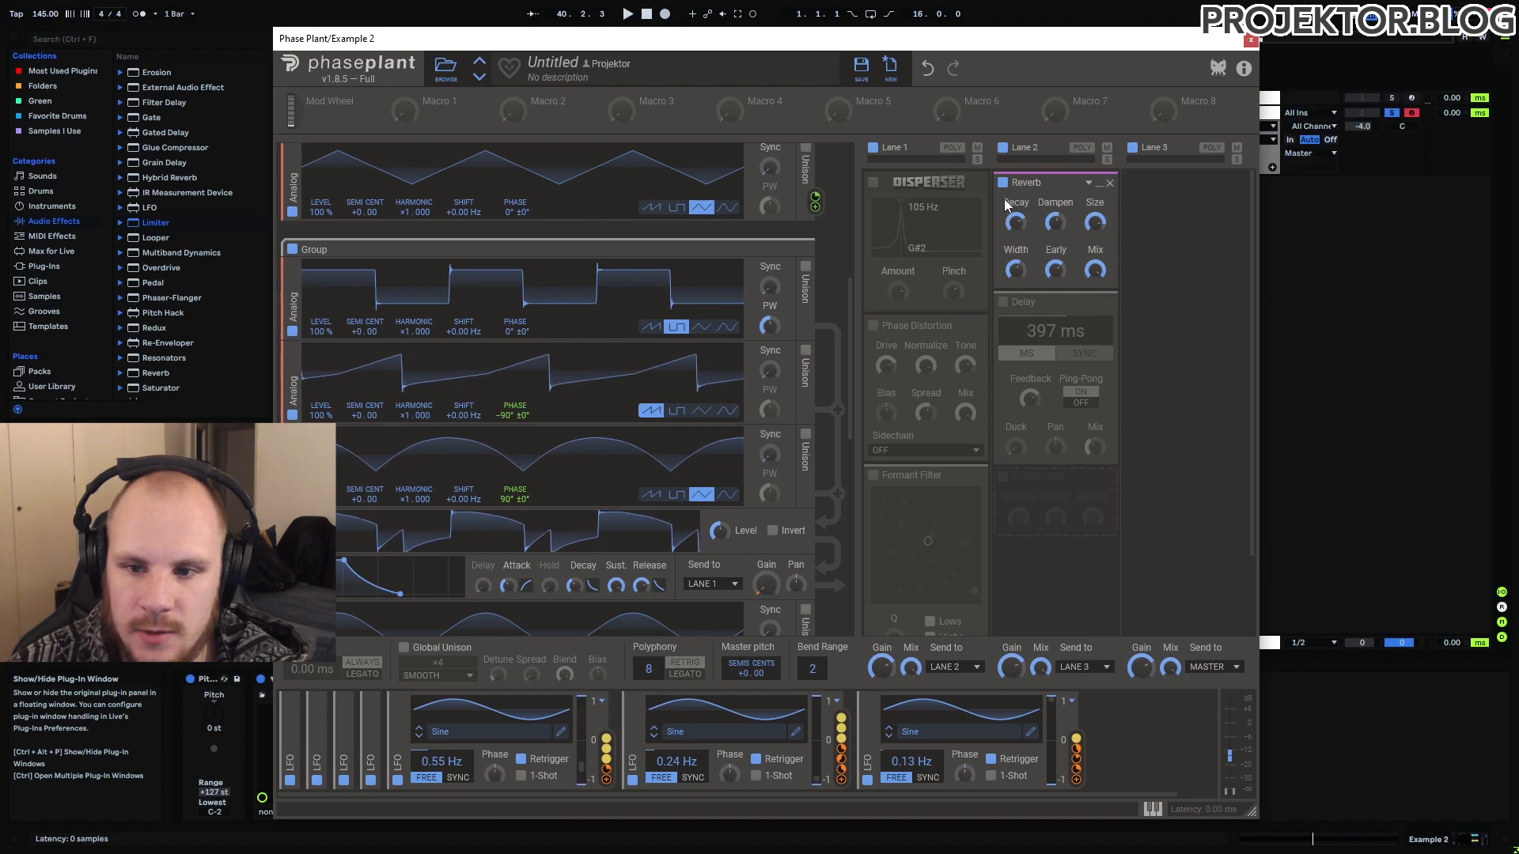
pyautogui.click(1003, 182)
# - Play the dry patch and re-enable Disperser, Phase Distortion and Formant Filter in Lane 1 one after another
pyautogui.moveTo(1193, 39); pyautogui.dragTo(1223, 44)
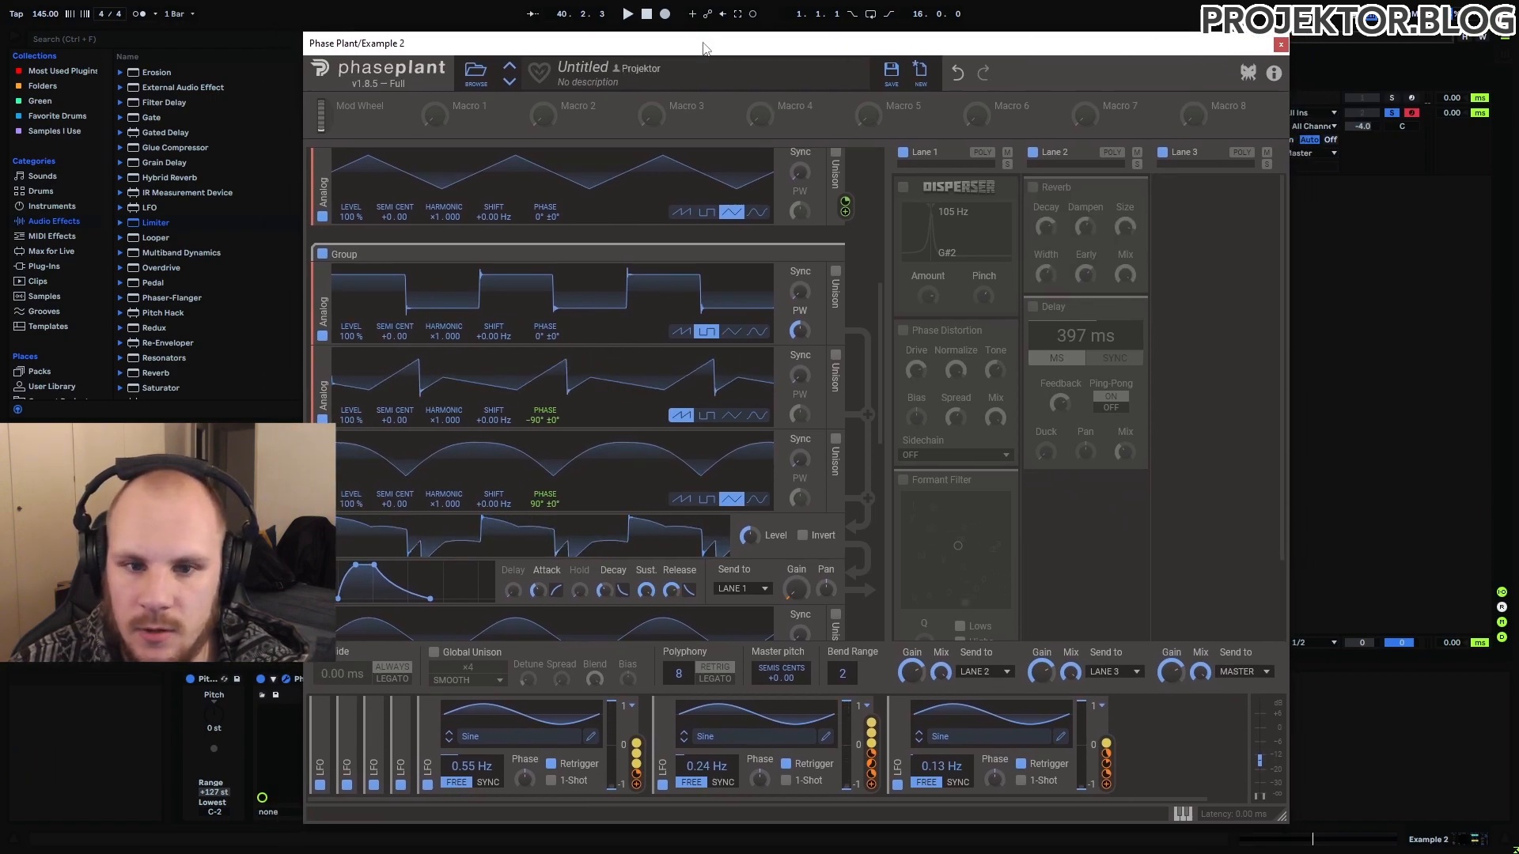
pyautogui.moveTo(703, 45); pyautogui.dragTo(1418, 70)
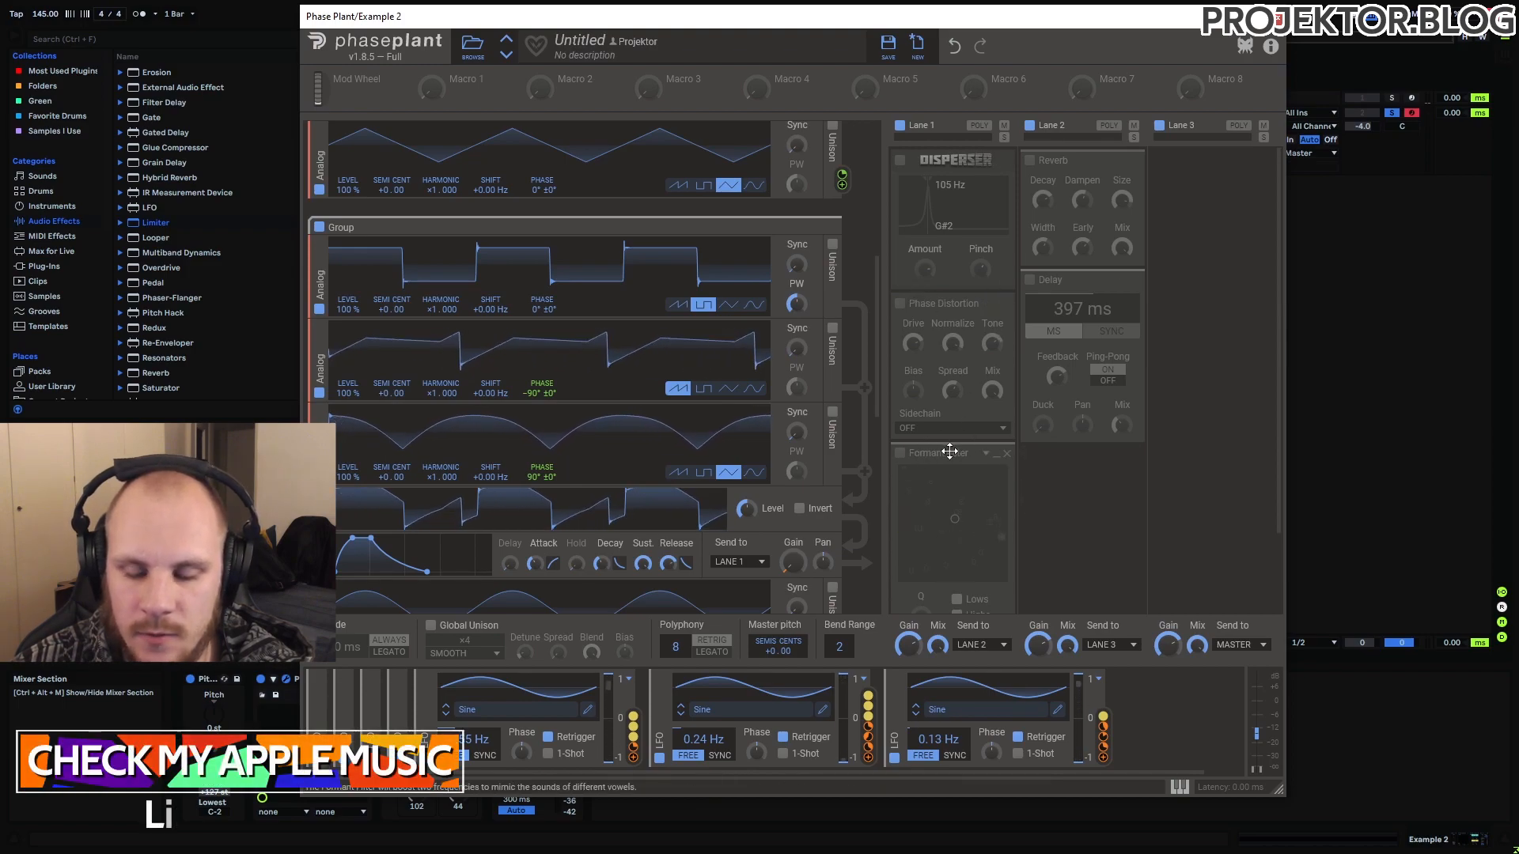
pyautogui.click(904, 162)
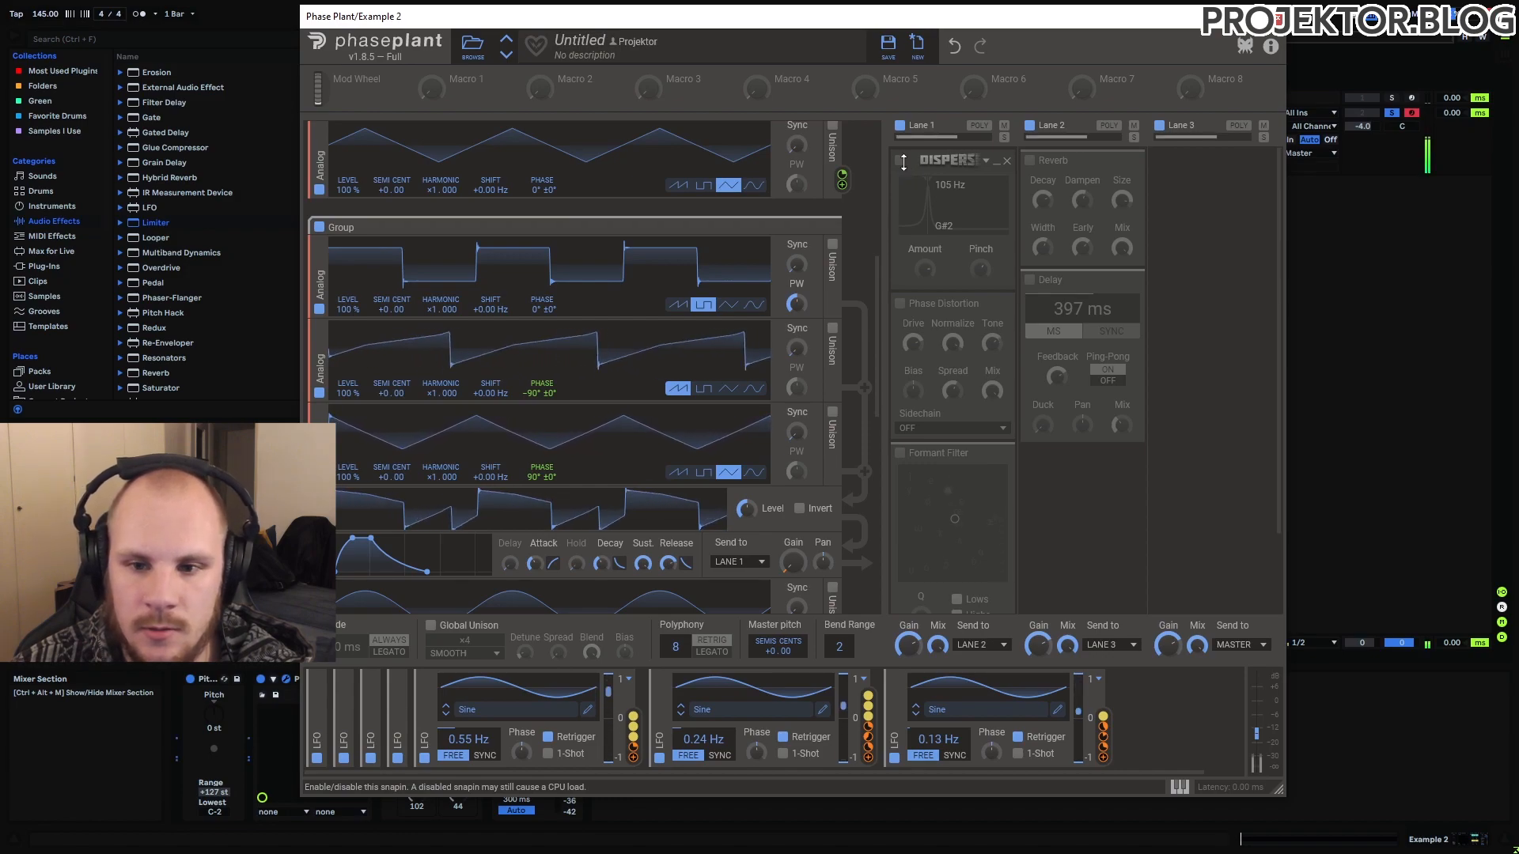
pyautogui.click(899, 305)
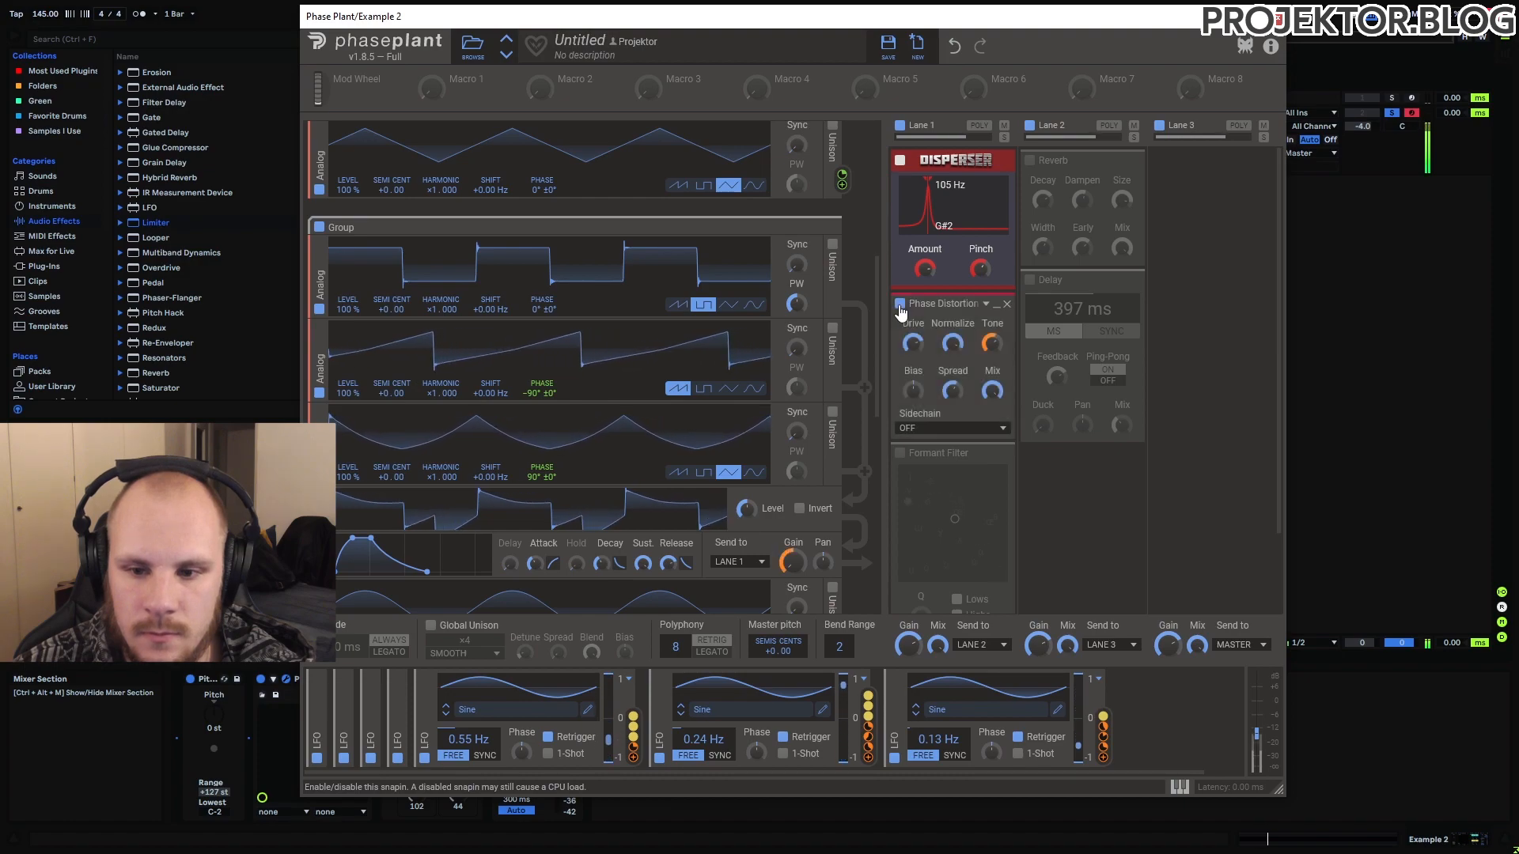
pyautogui.click(901, 455)
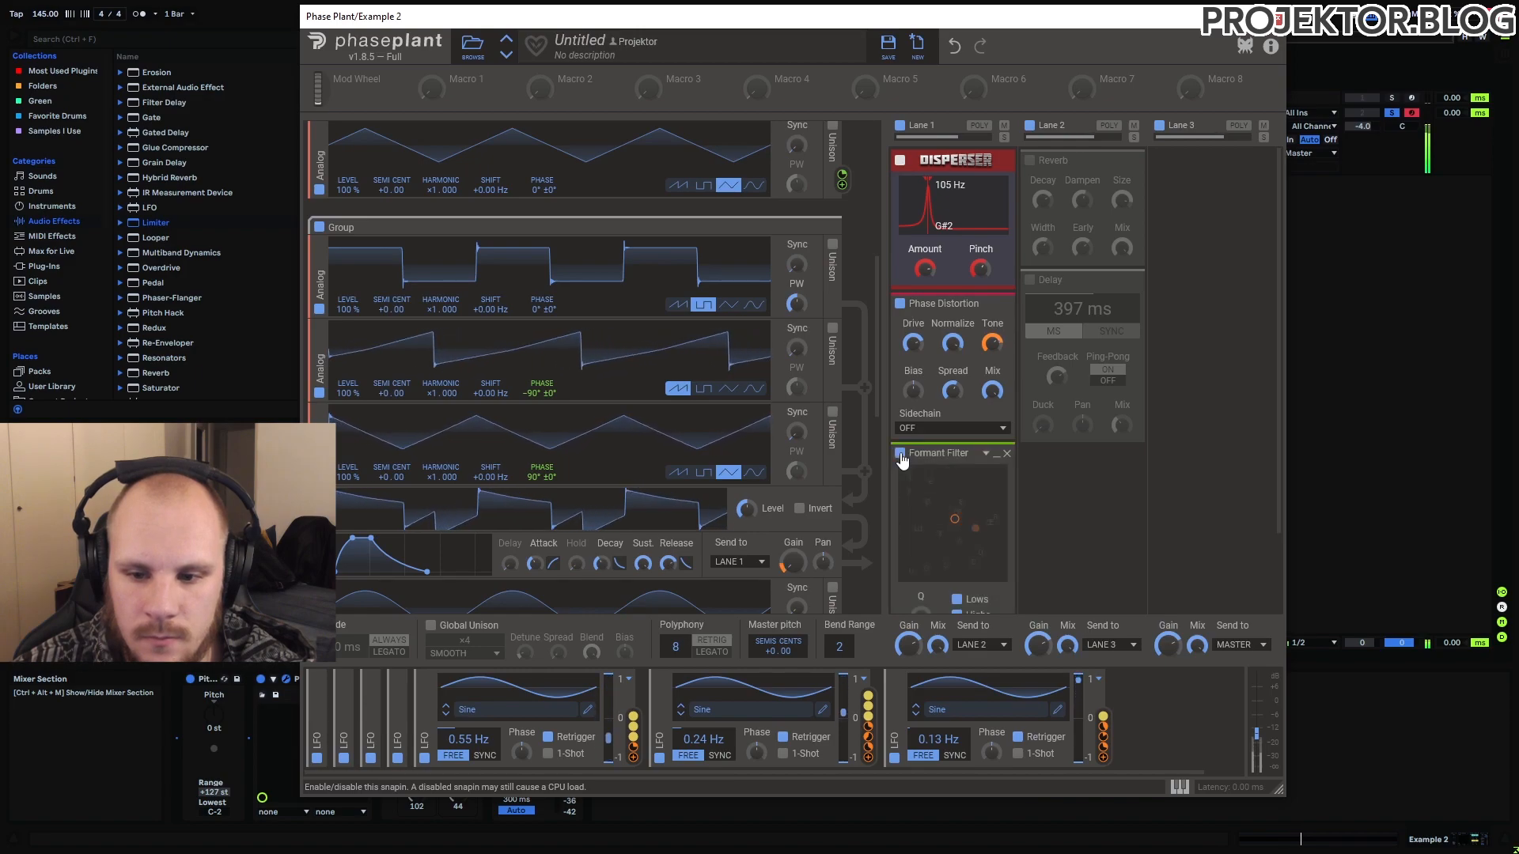
# - Re-enable the Reverb and Delay effects in Lane 2 one after another while the patch plays, and close the Phase Plant window
pyautogui.click(1029, 161)
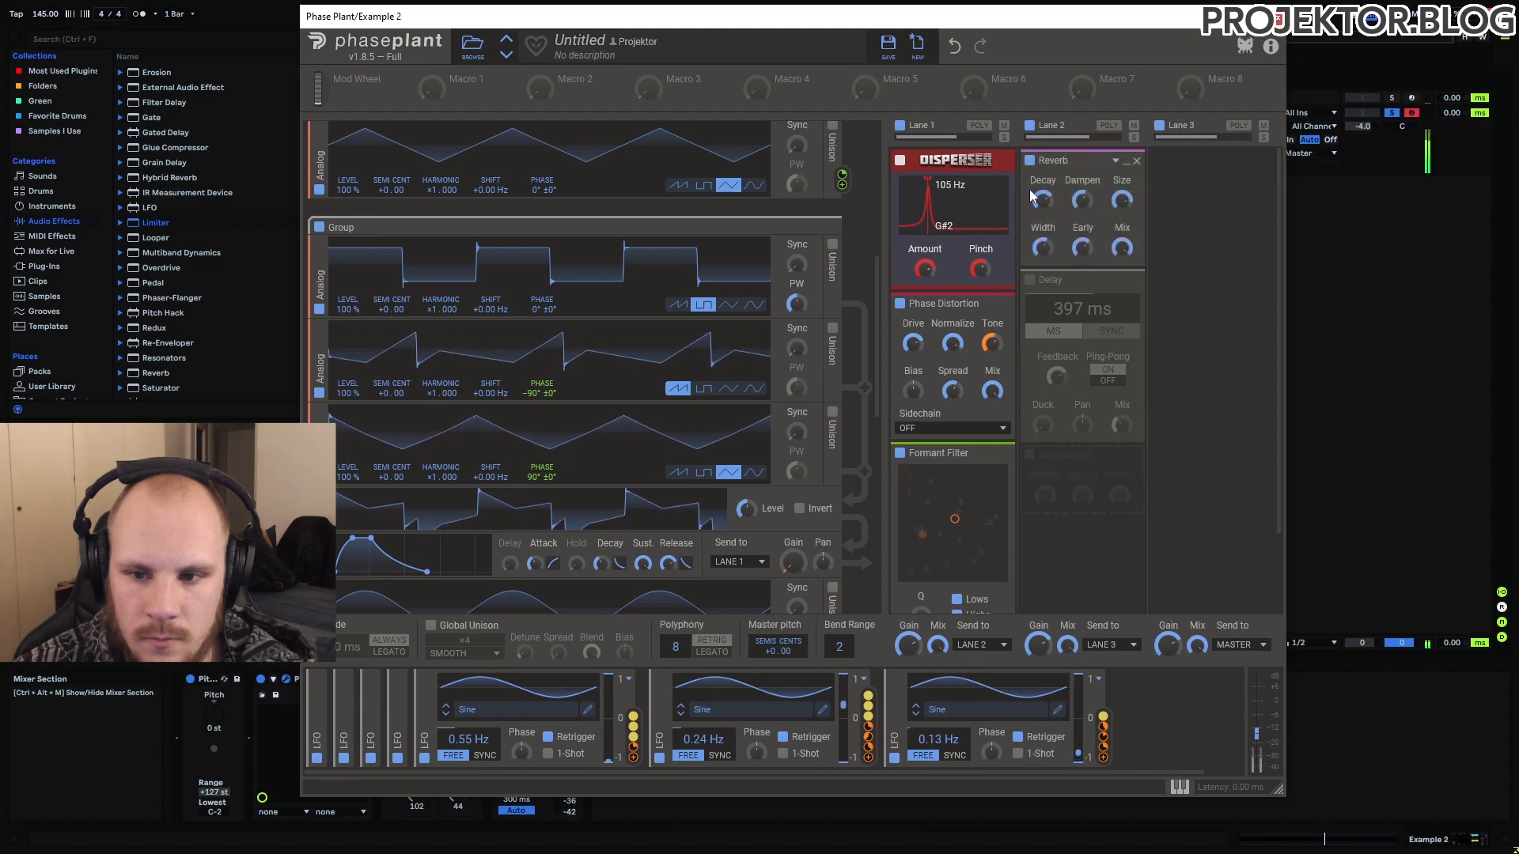
pyautogui.scroll(-2, 1172, 298)
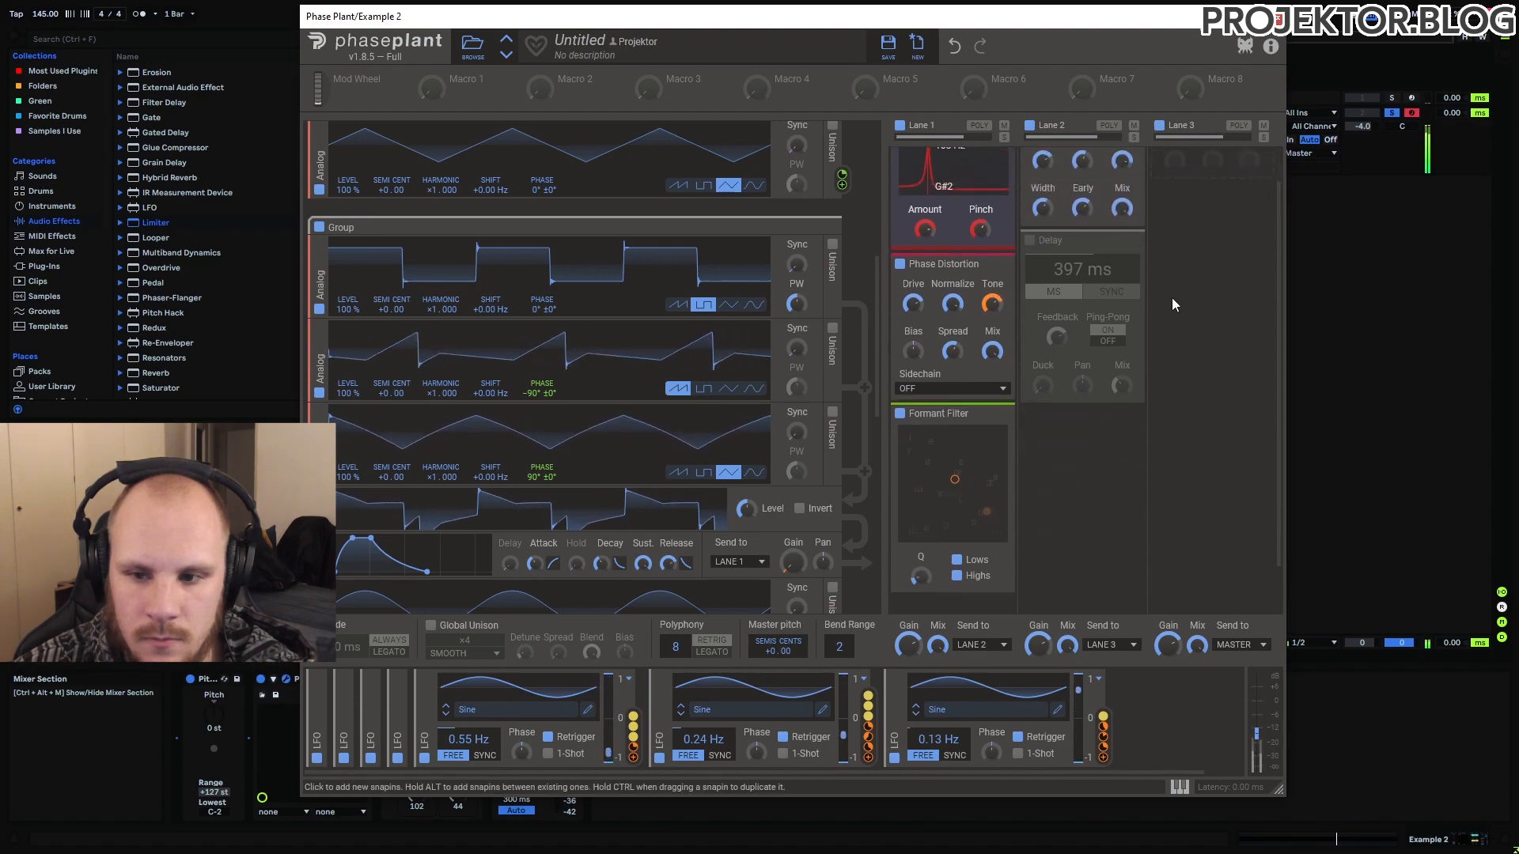
pyautogui.scroll(2, 1170, 297)
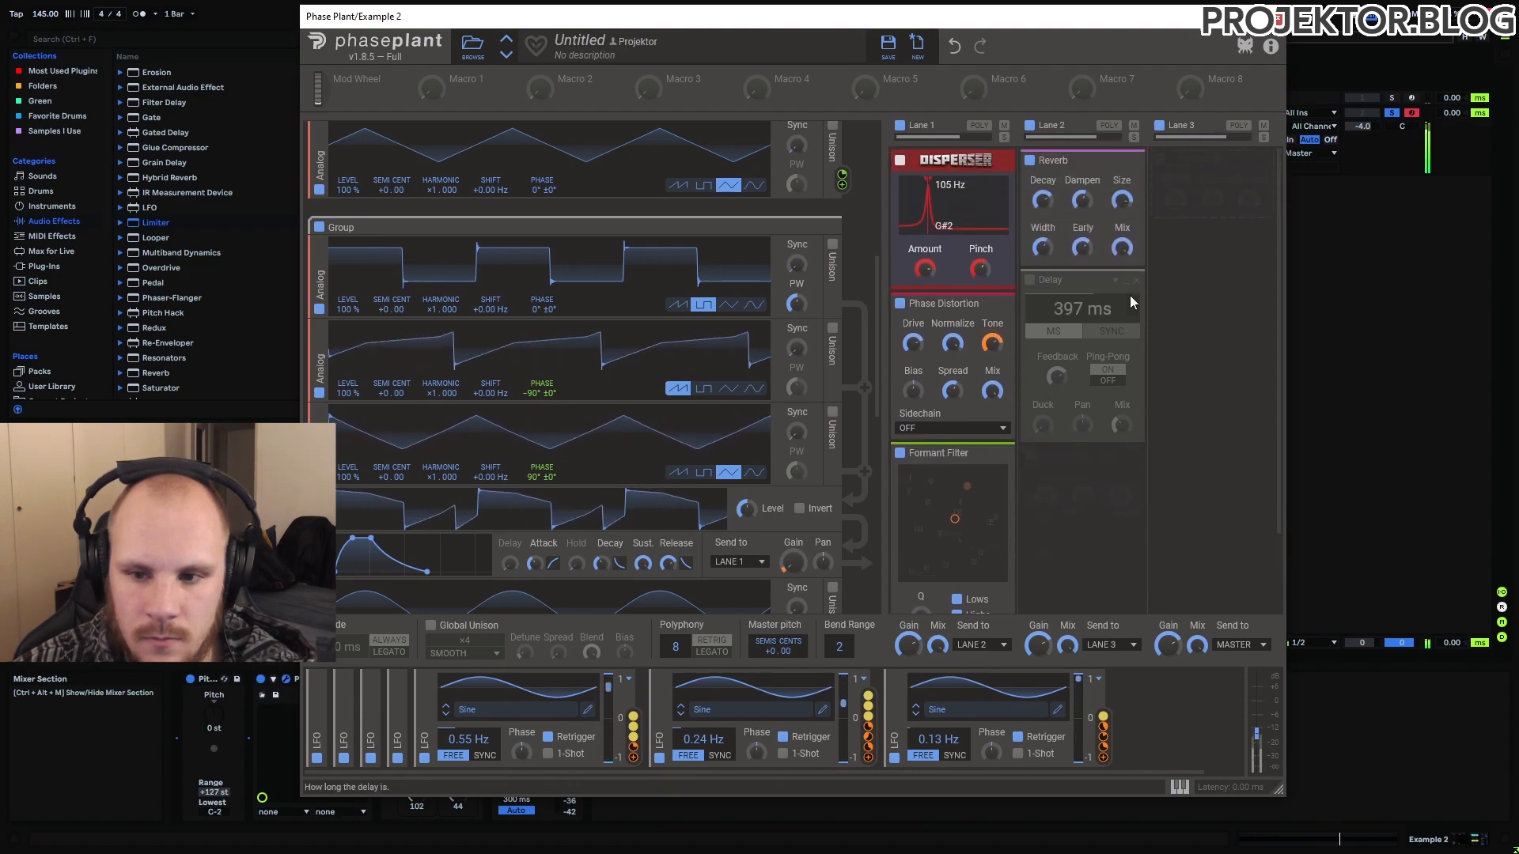
pyautogui.click(1029, 281)
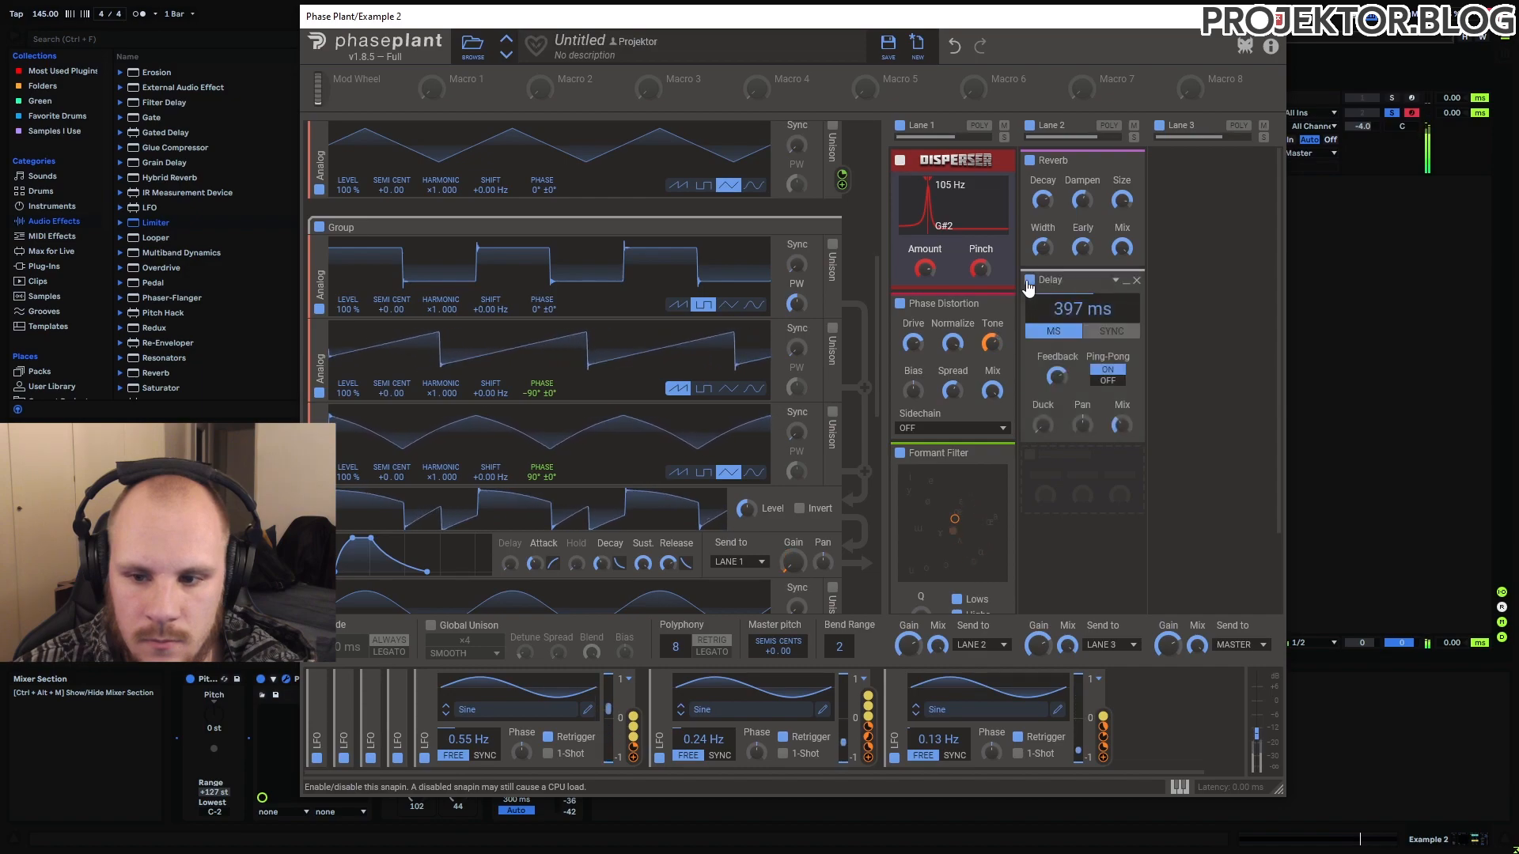
pyautogui.click(1276, 17)
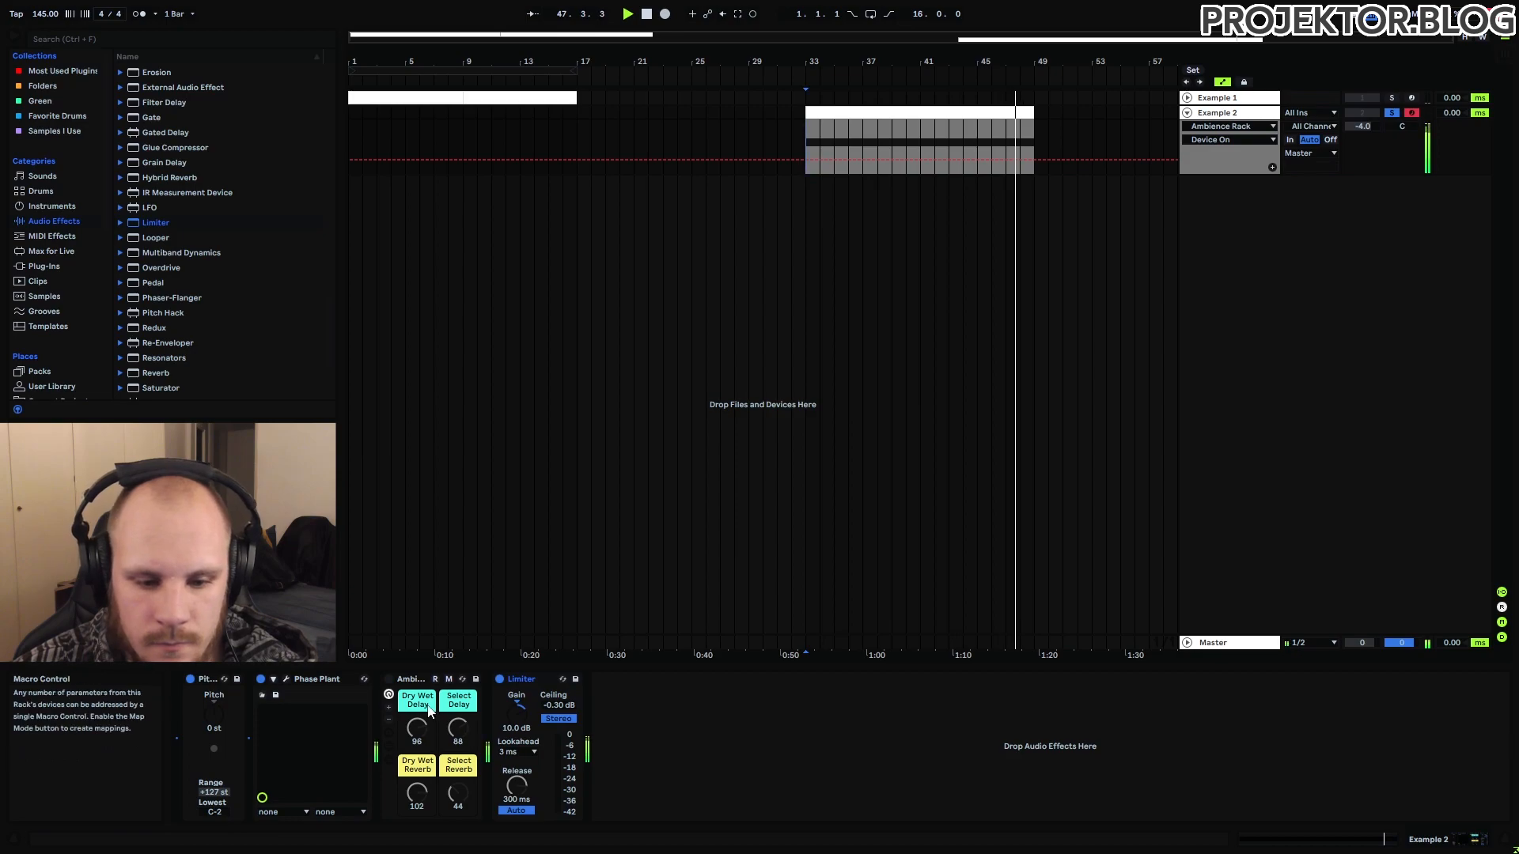
# - Turn the Ambience Rack on and play Example 2 from bar 33 through the full effect chain, stopping playback after several bars
pyautogui.click(389, 680)
pyautogui.press('space')
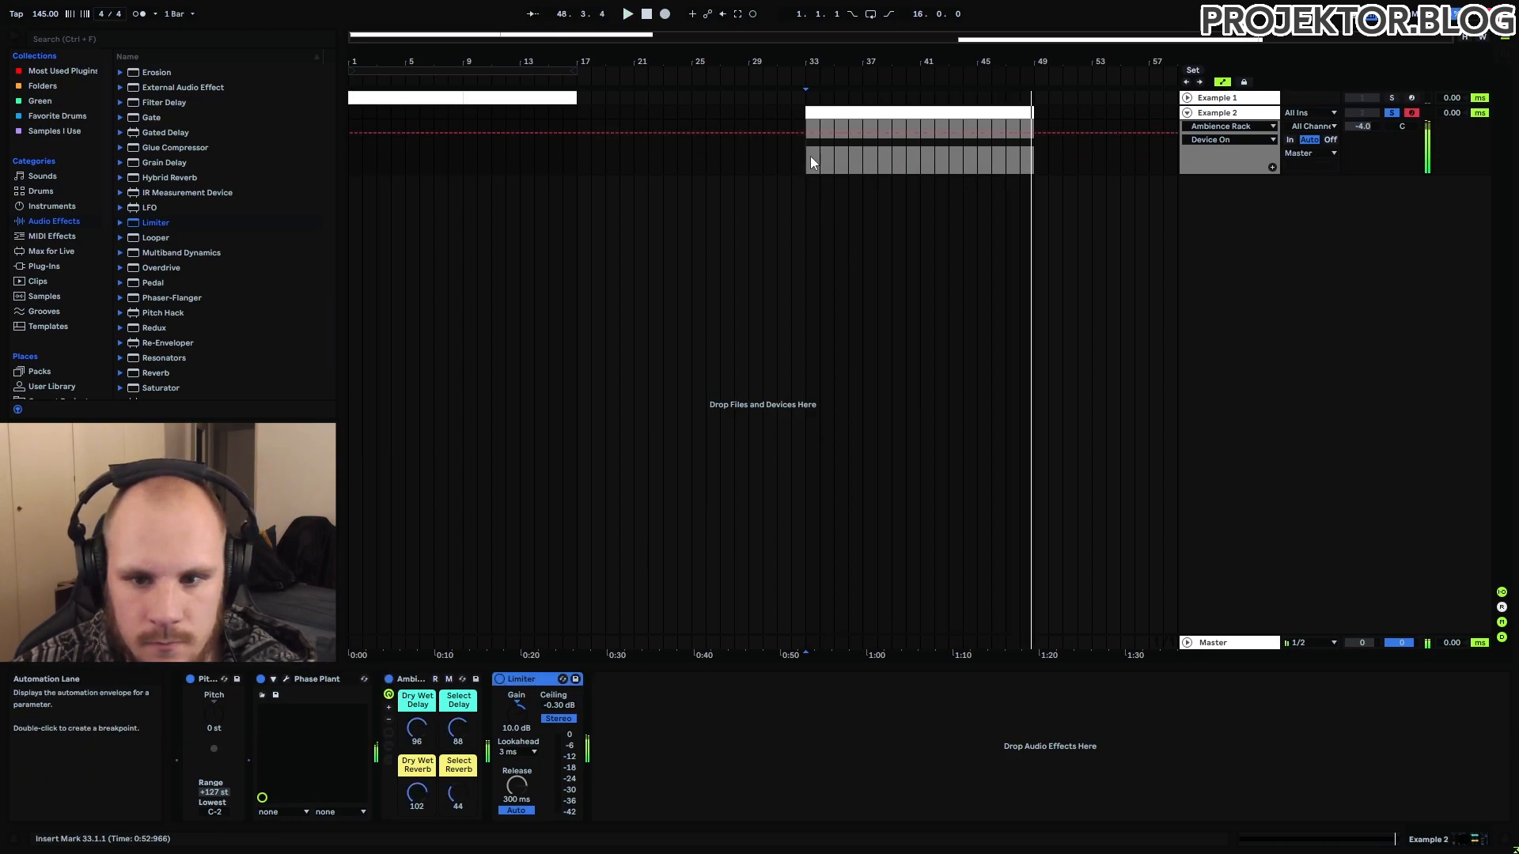
pyautogui.press('space')
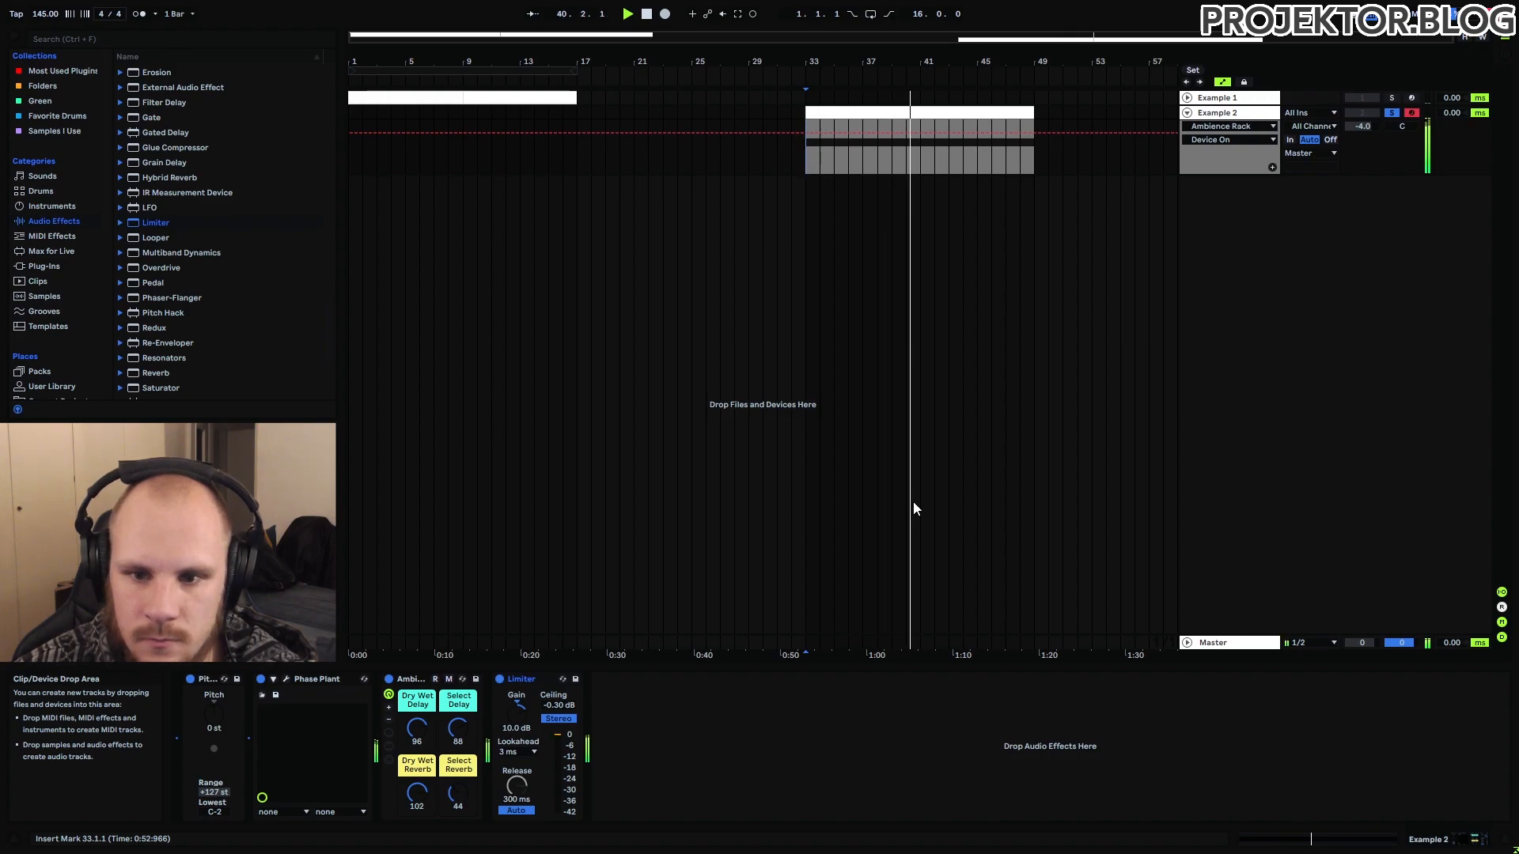
pyautogui.press('space')
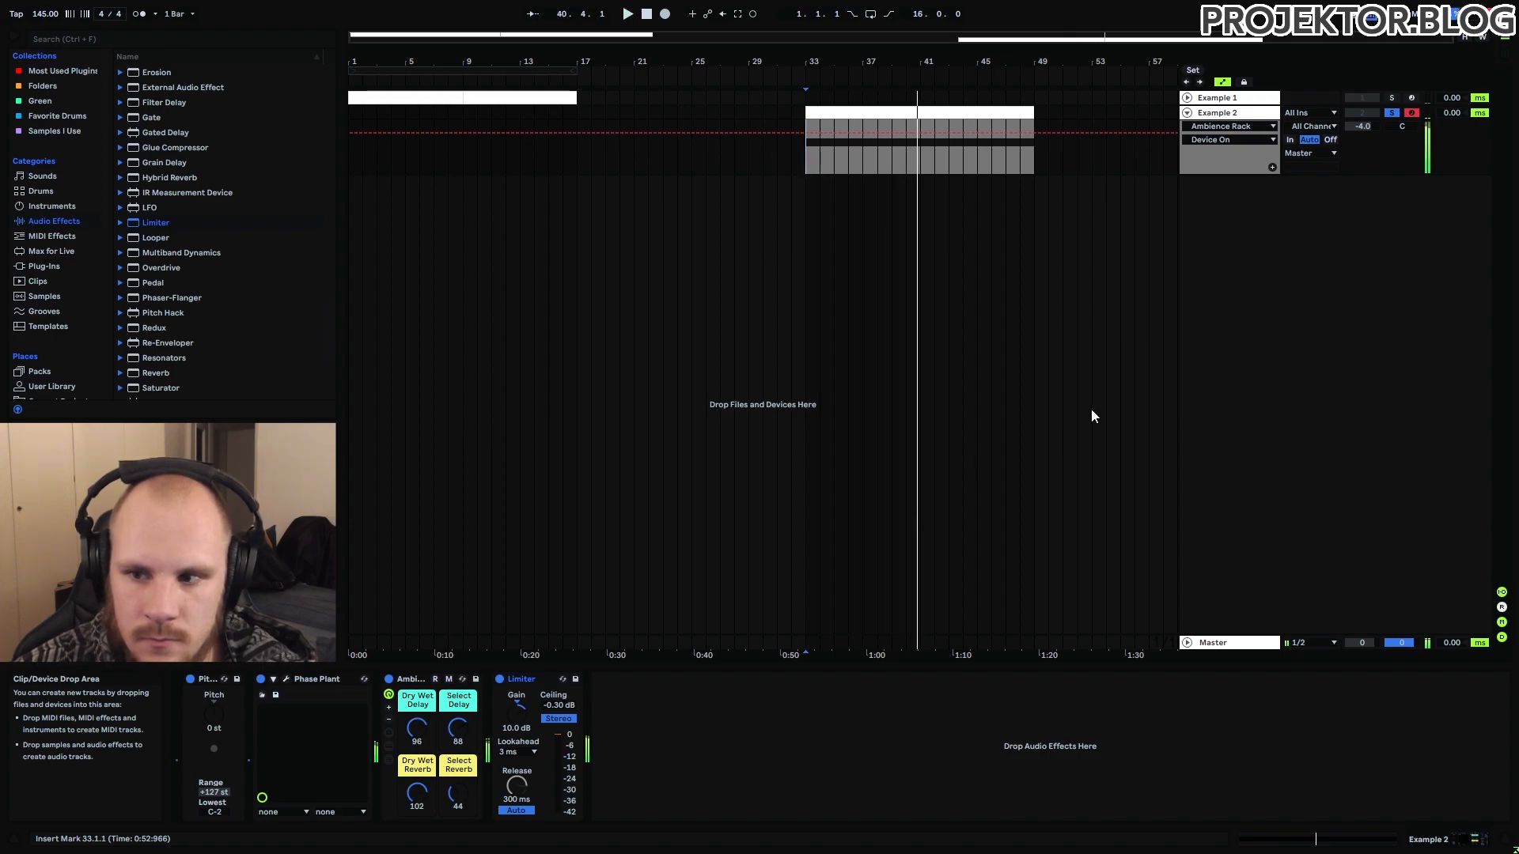
# - Unsolo and fold the Example 2 track, and place the insert marker on its lane at 1.1.1
pyautogui.click(1396, 115)
pyautogui.click(1188, 113)
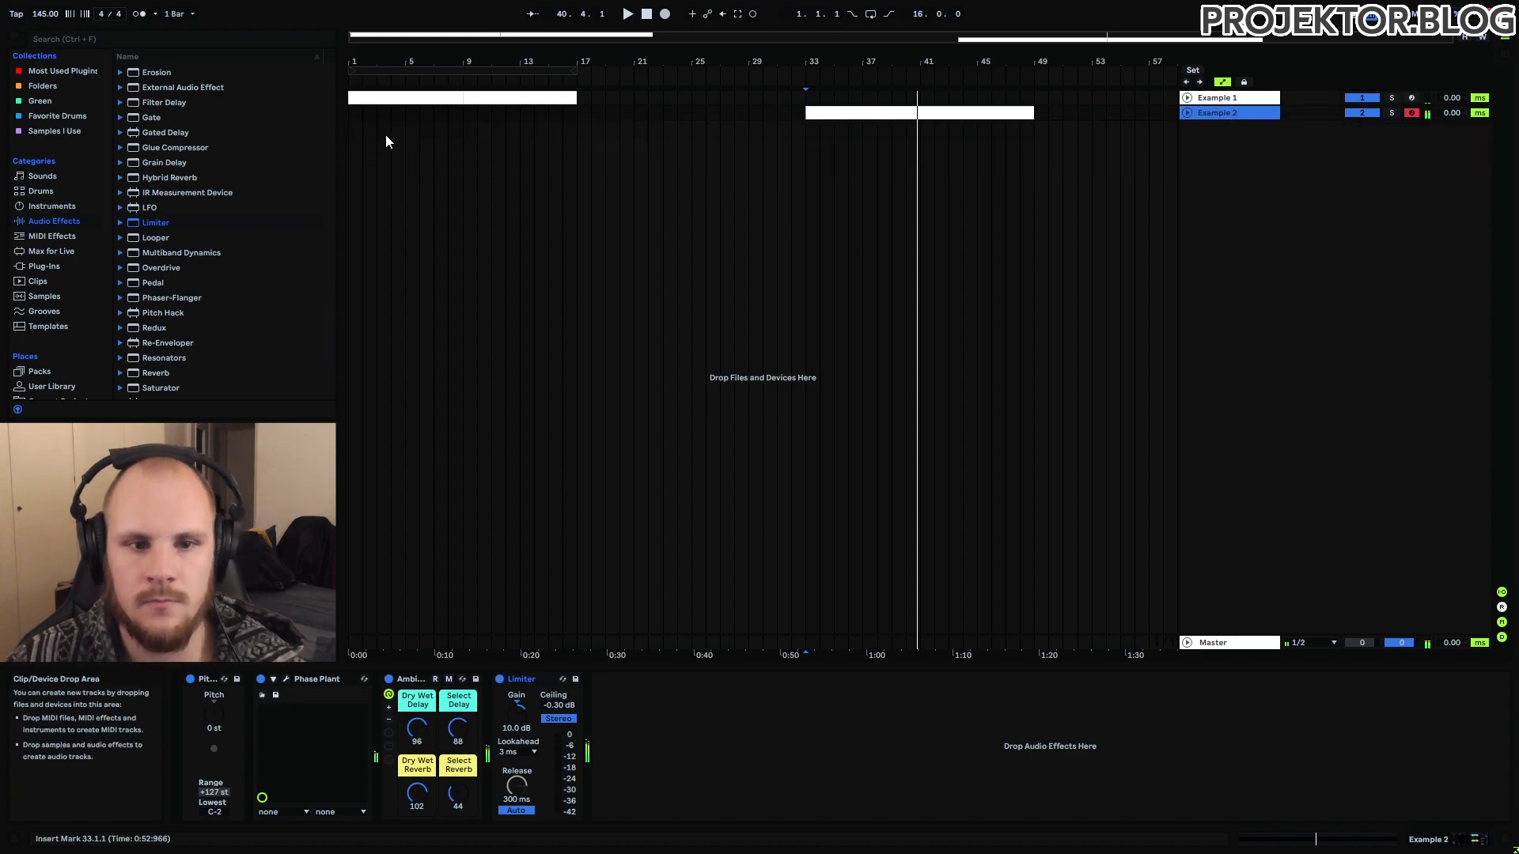
pyautogui.click(351, 116)
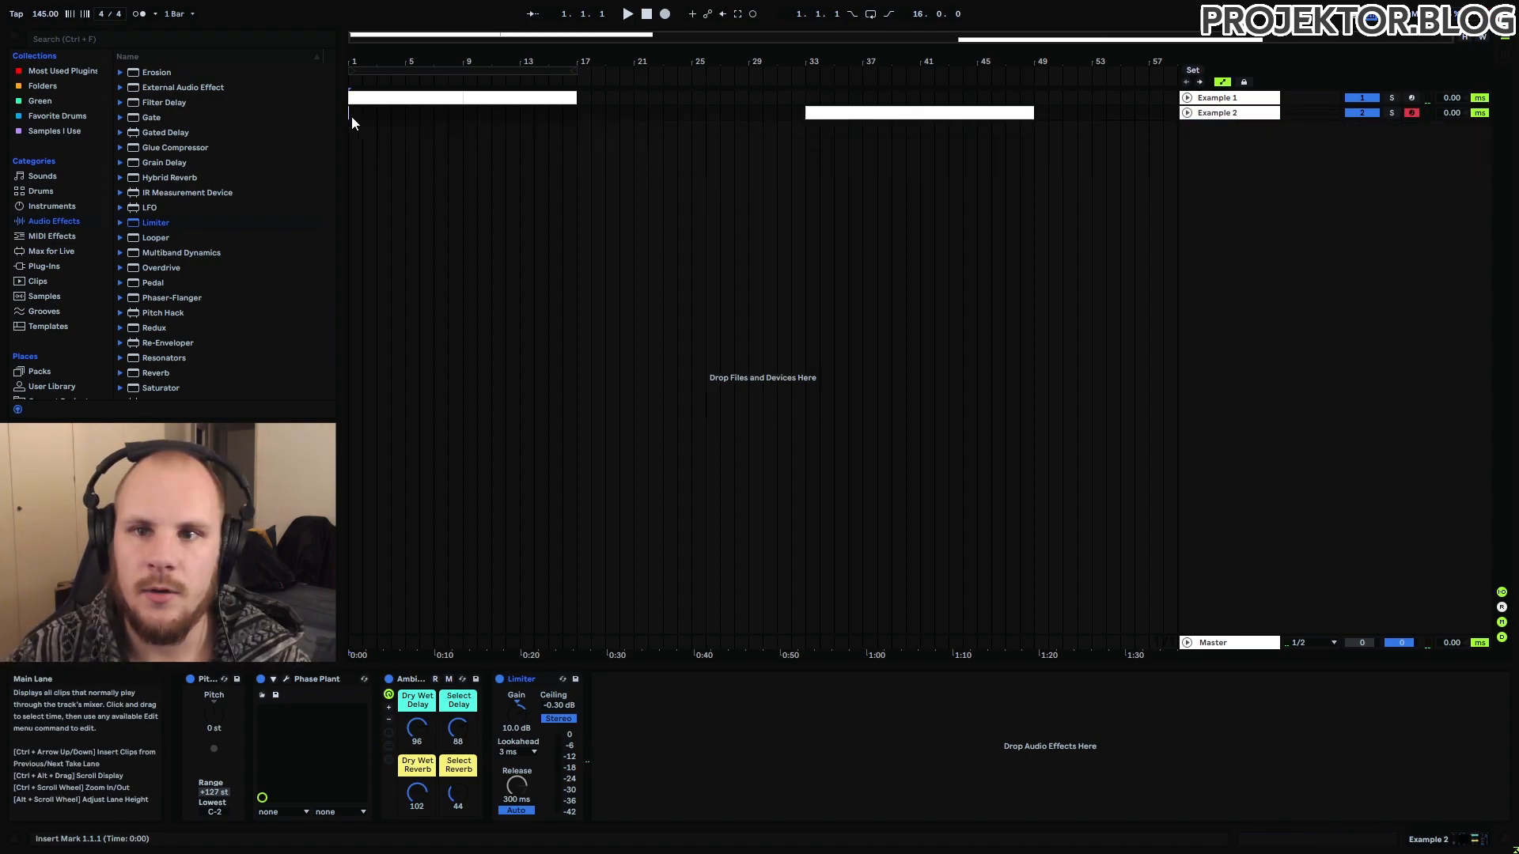